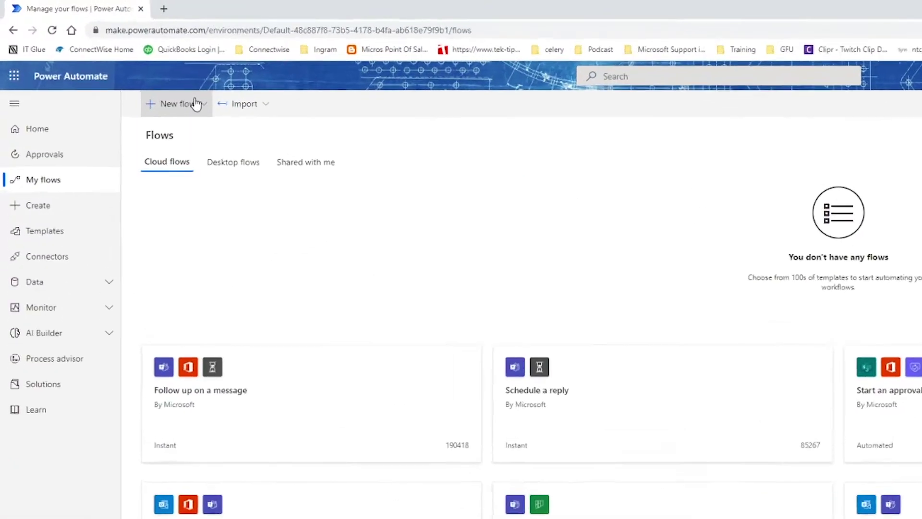
Start a new automated cloud flow named 'Round Robin Email Video'.
left_click(197, 105)
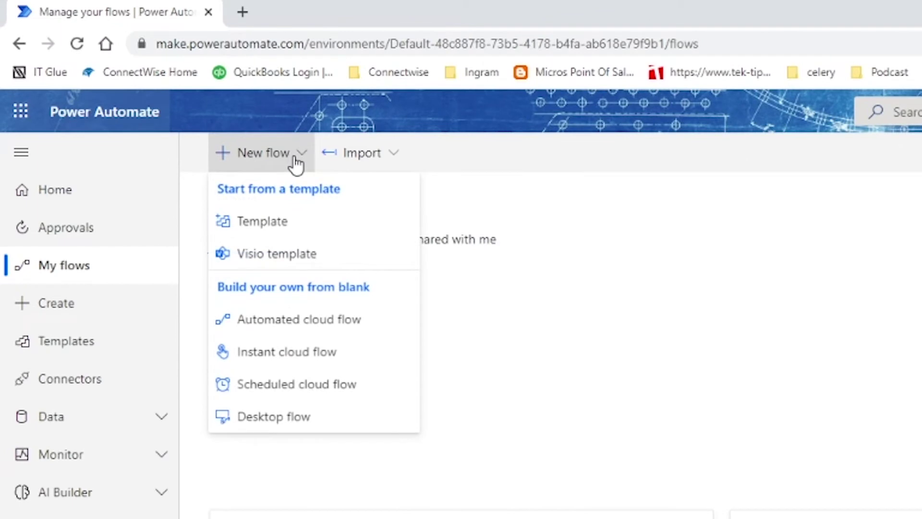
left_click(279, 320)
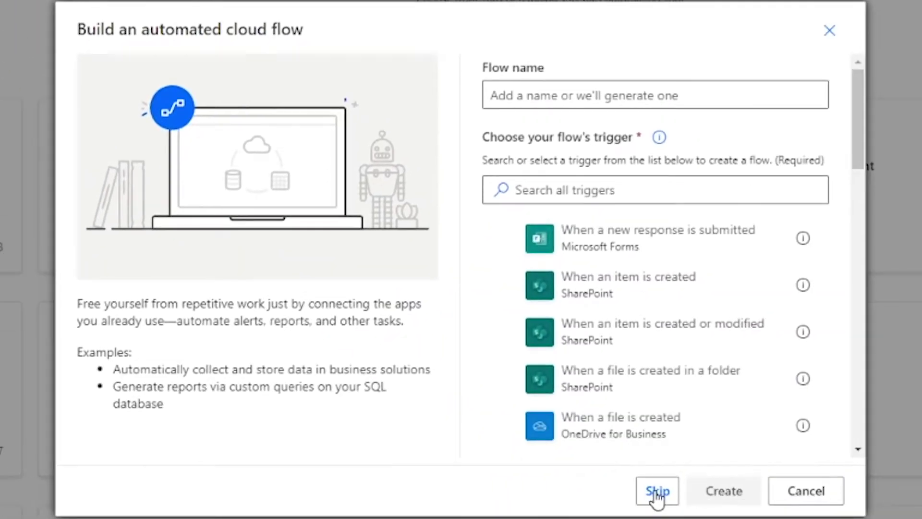
left_click(552, 98)
type("Roun")
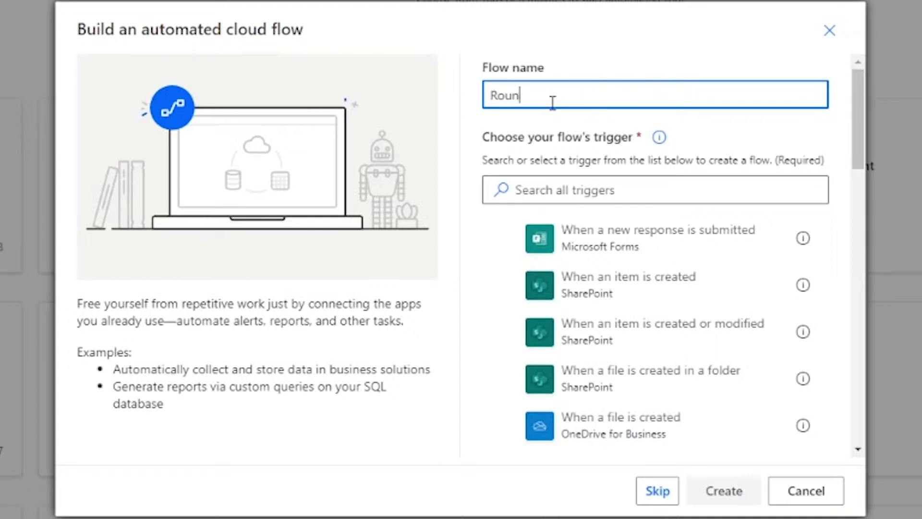
type("d Robin Email ")
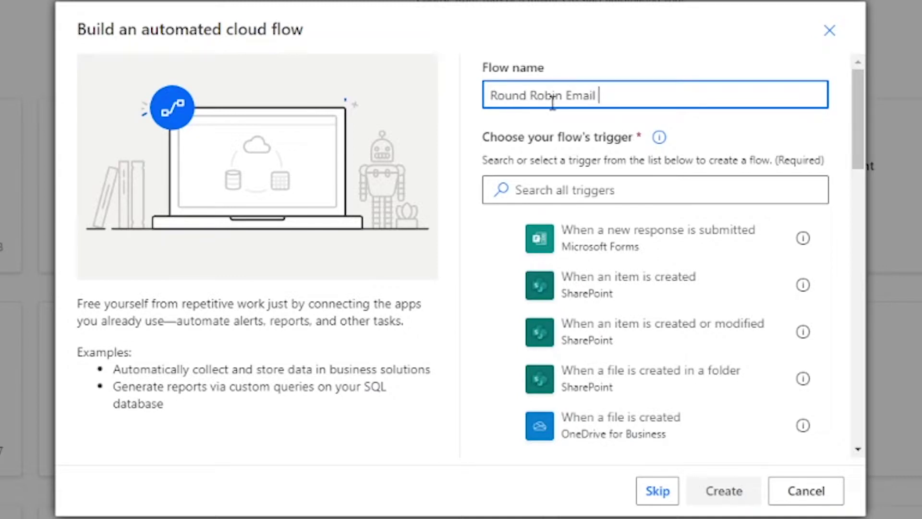
type("Video")
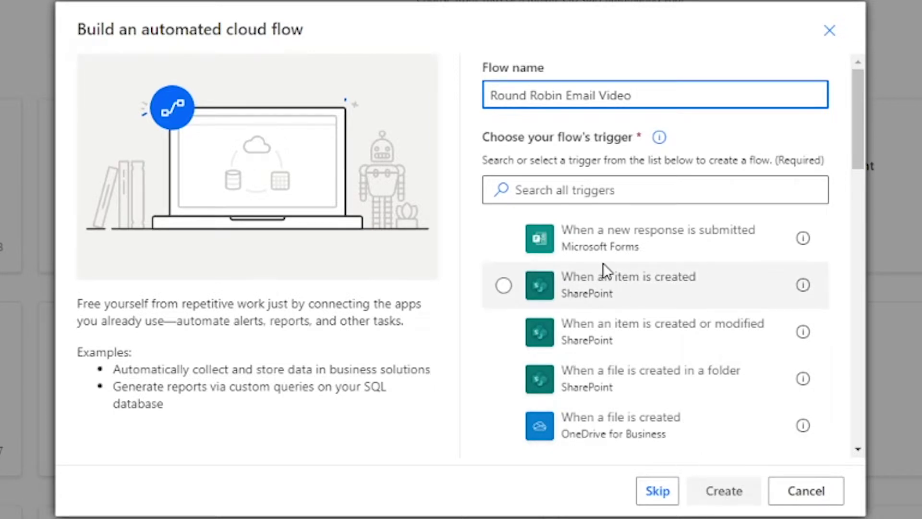
Create the flow with the Office 365 Outlook 'new email arrives in a shared mailbox' trigger.
left_click(600, 189)
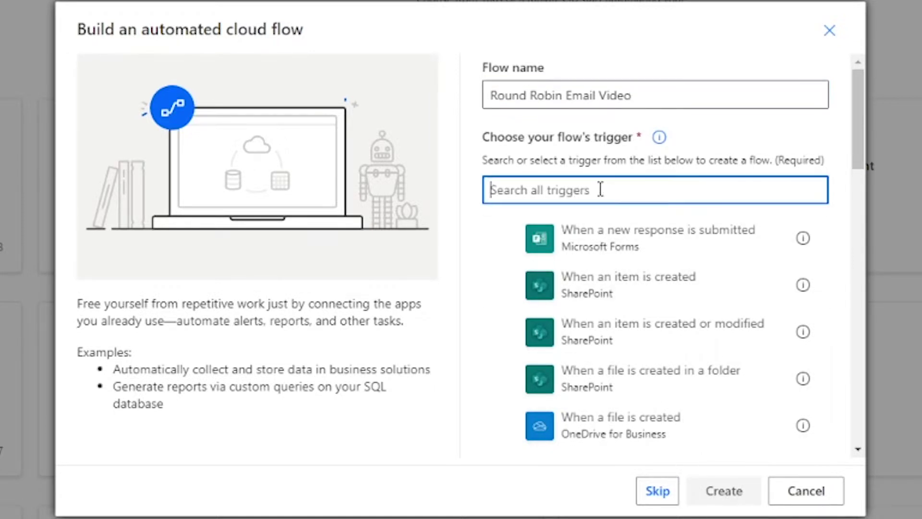
type("sha")
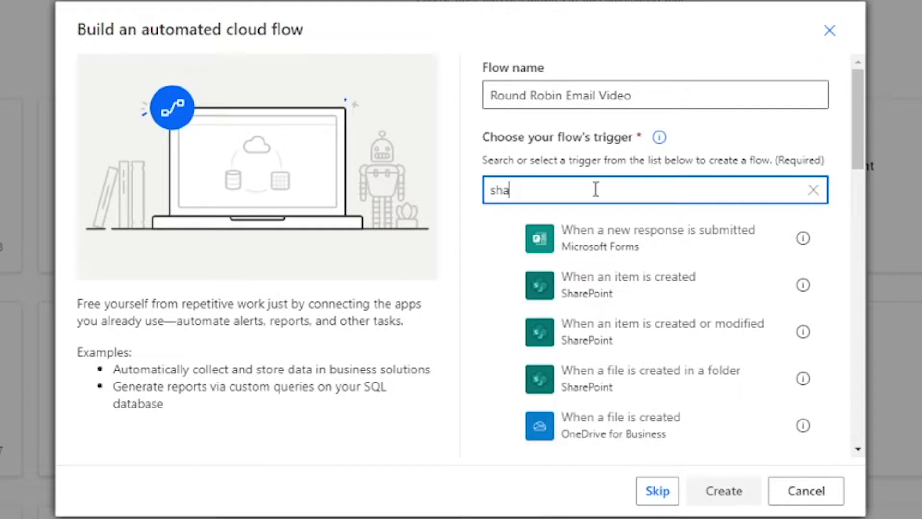
type("red mailbox")
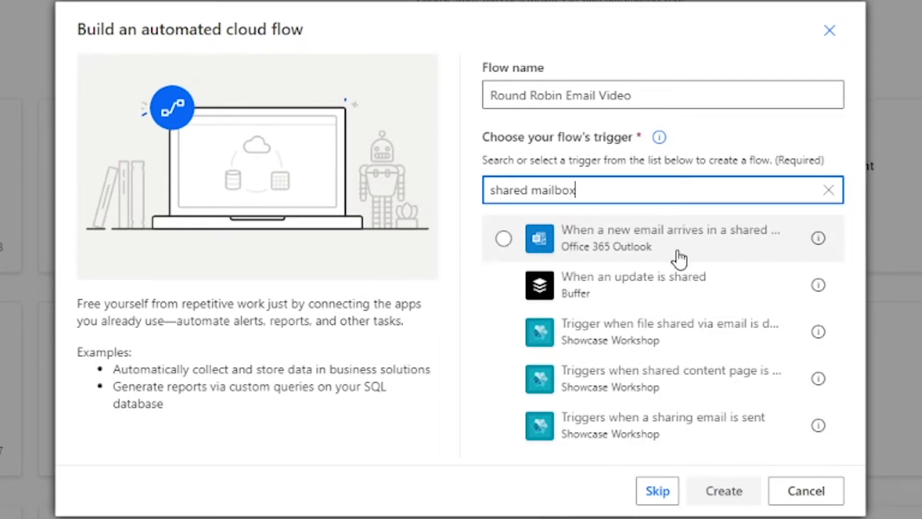
left_click(632, 254)
left_click(740, 494)
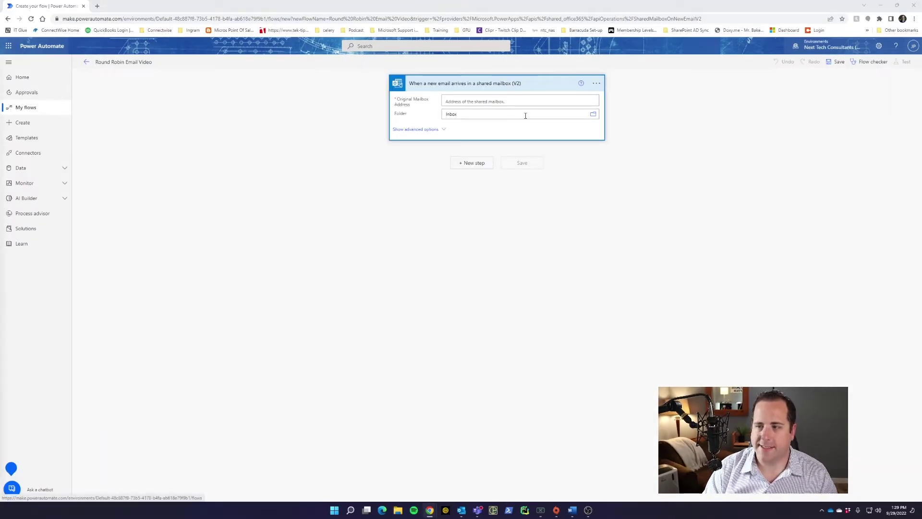
Set the trigger's Original Mailbox Address to the support mailbox, keeping the Inbox folder.
left_click(540, 100)
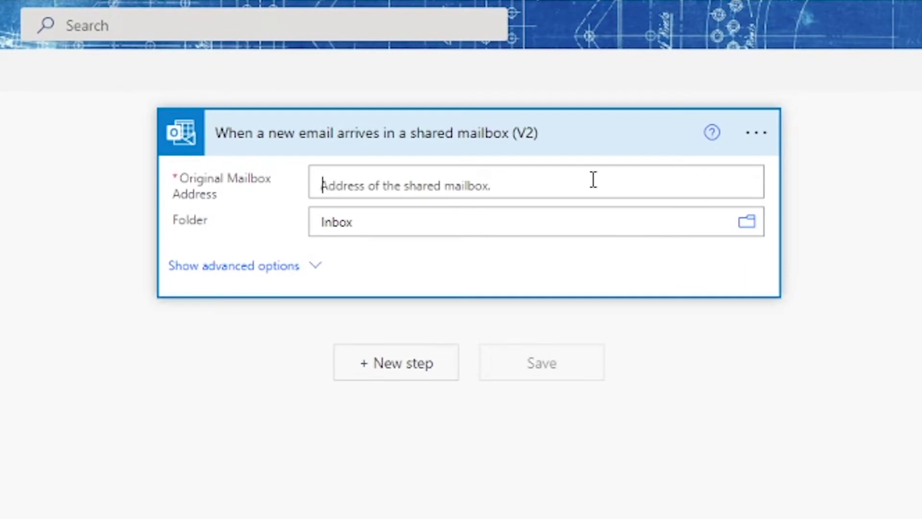
type("support")
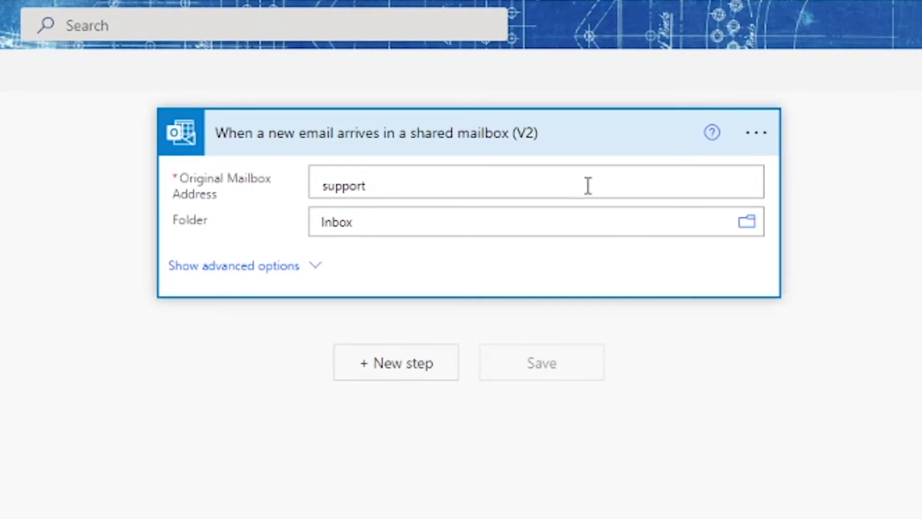
left_click(423, 215)
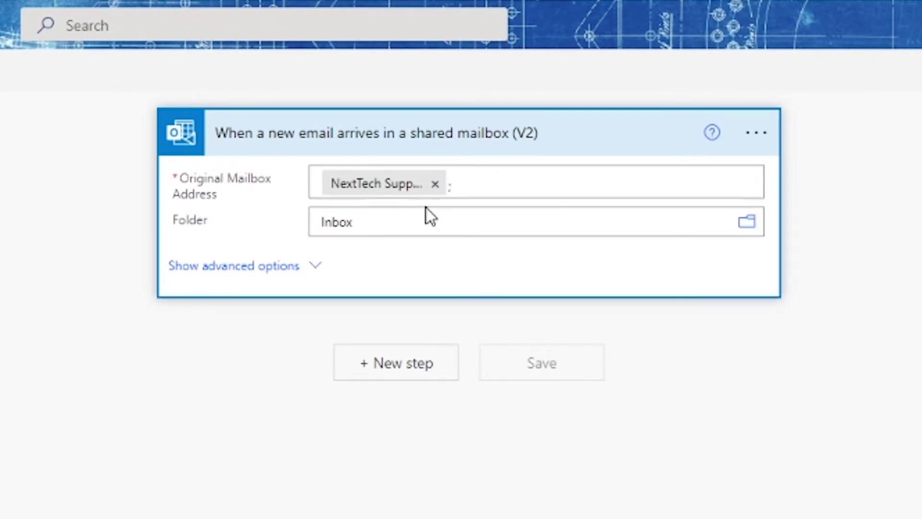
left_click(428, 215)
left_click(356, 285)
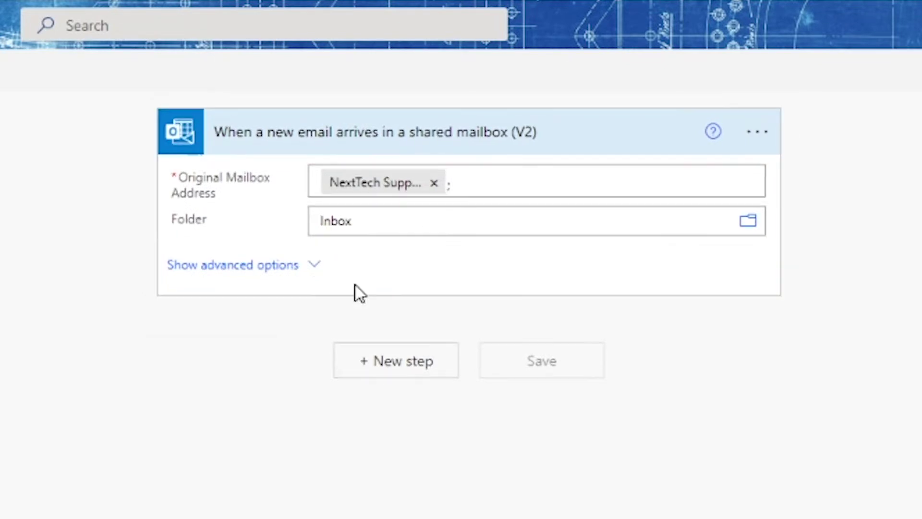
Reveal the trigger's advanced options, leaving the sender and other filters at their defaults.
left_click(311, 269)
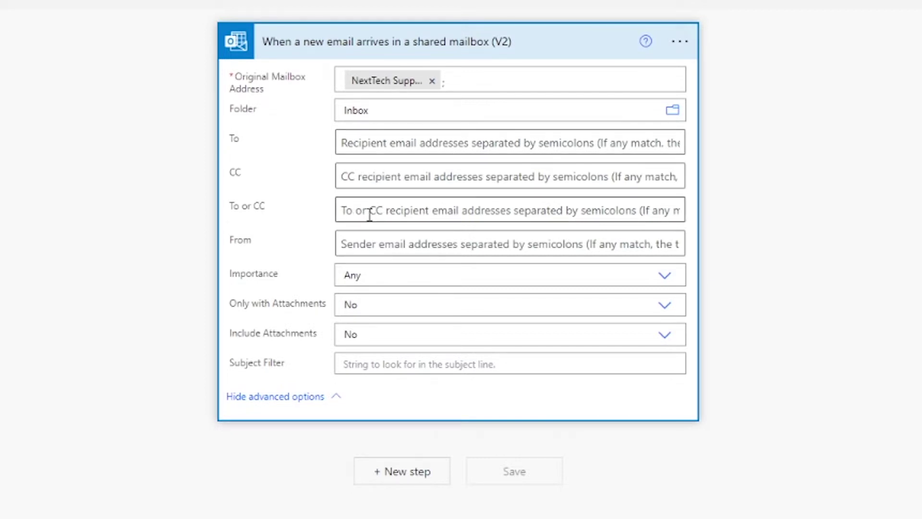
left_click(403, 245)
left_click(109, 271)
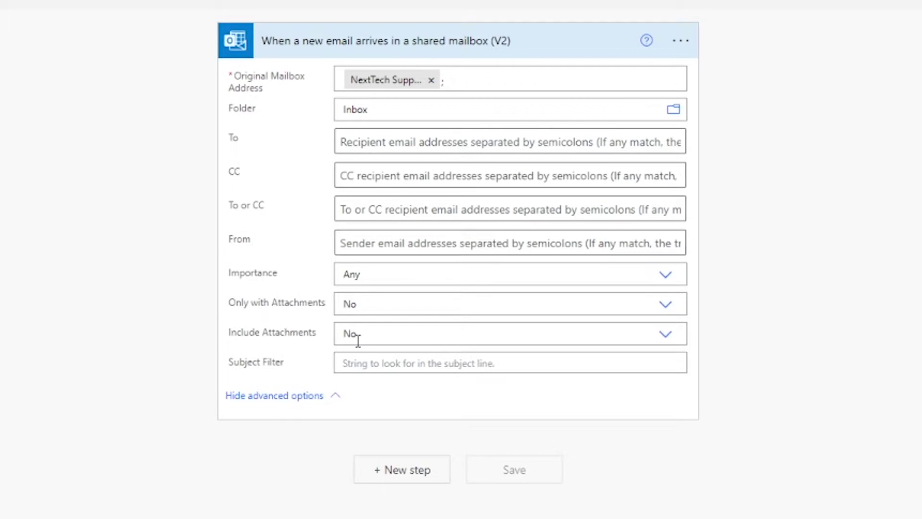
left_click(445, 381)
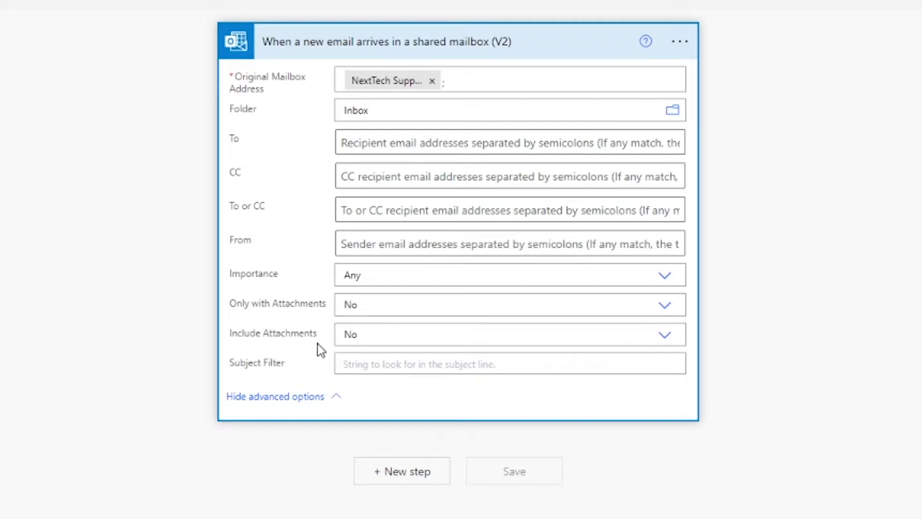
left_click(269, 488)
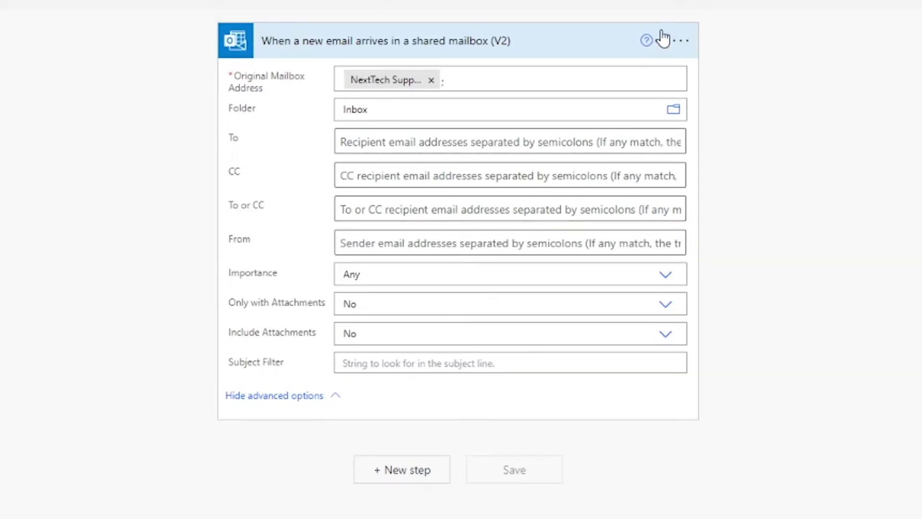
Turn on the trigger's Concurrency Control with Degree of Parallelism 1 and save the settings.
left_click(679, 43)
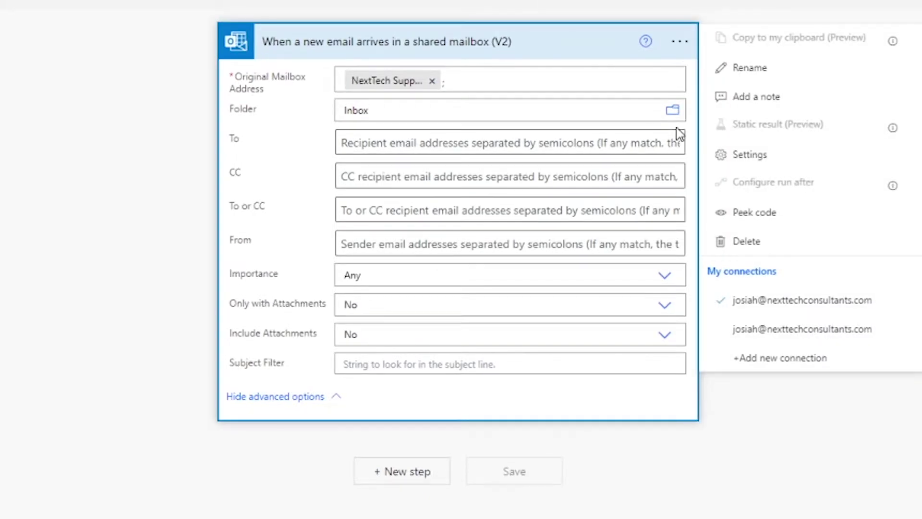
left_click(792, 166)
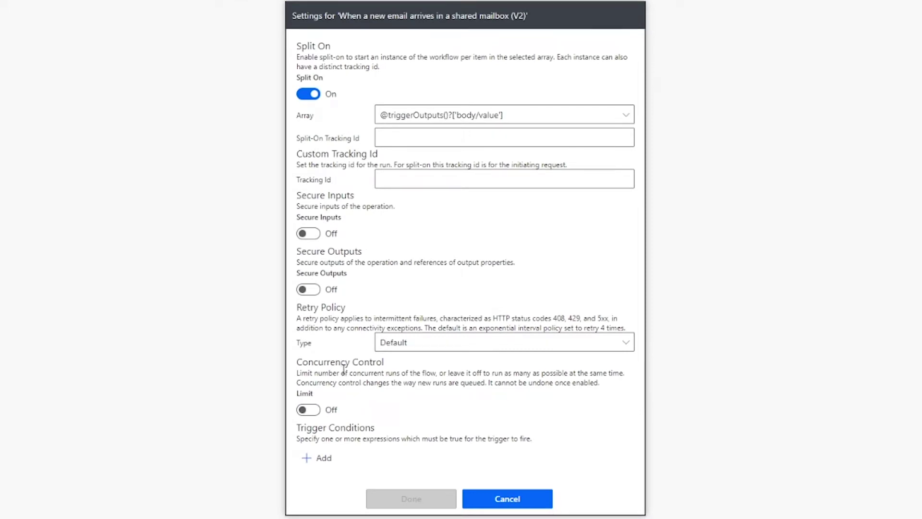
left_click(310, 410)
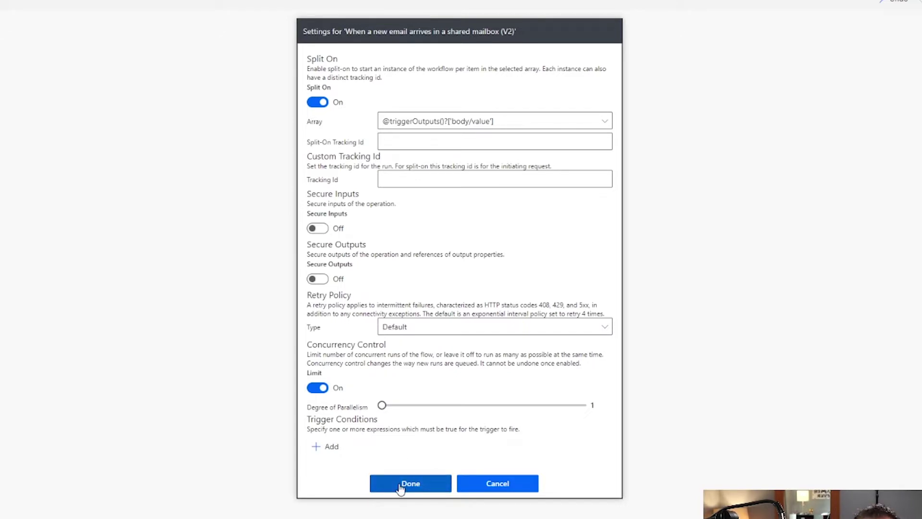
left_click(401, 484)
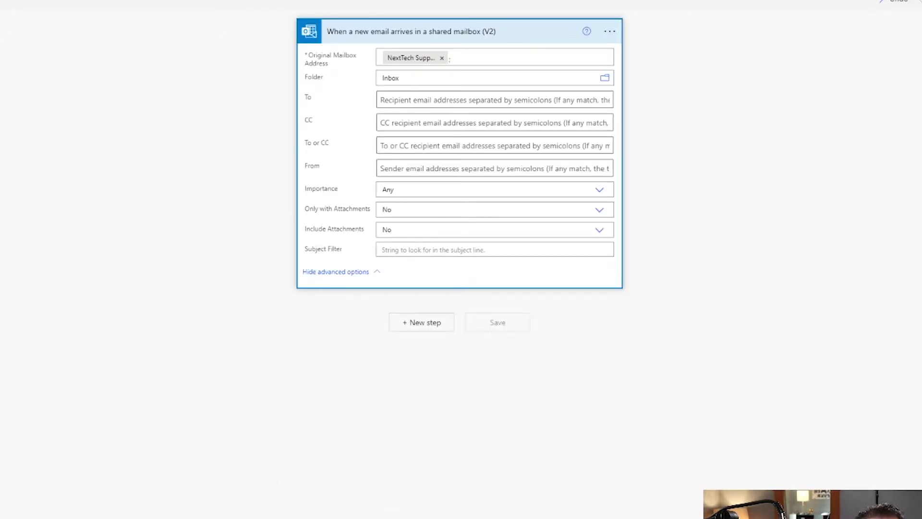
Add a SharePoint Get items action after the trigger and list its available sites.
left_click(411, 326)
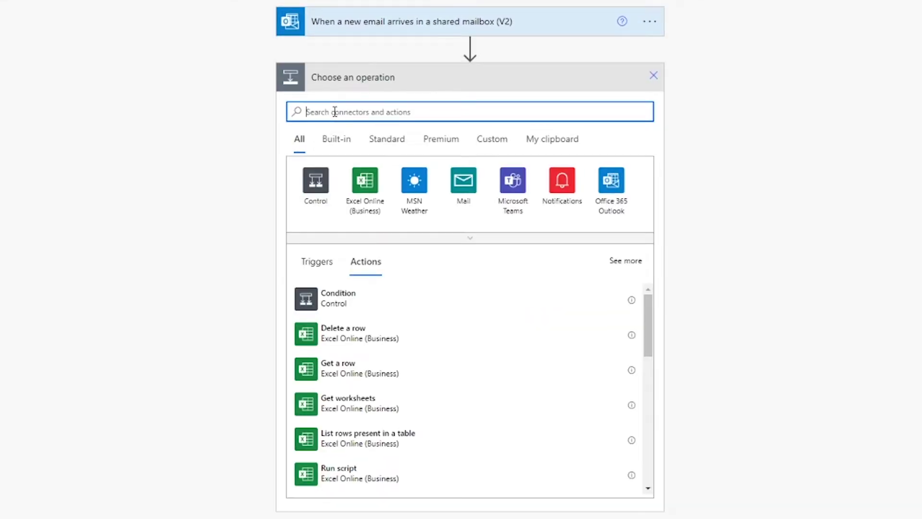
type("get item")
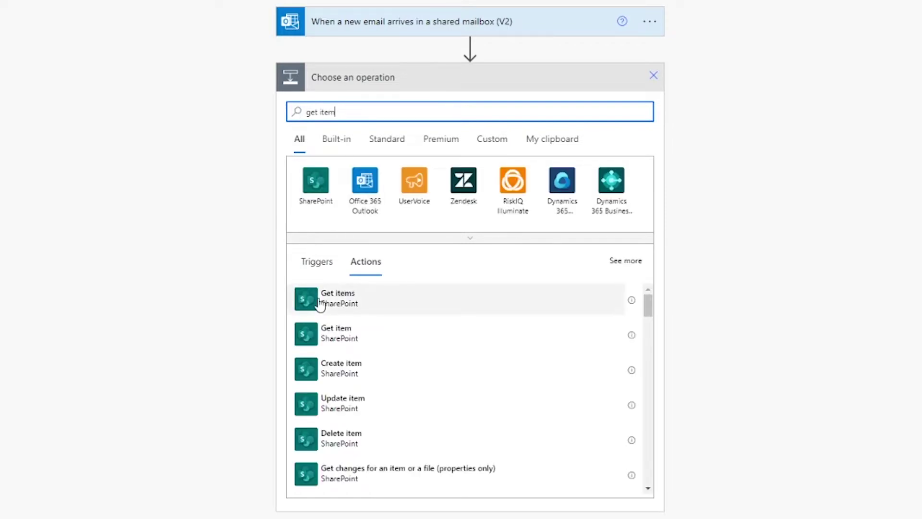
left_click(318, 300)
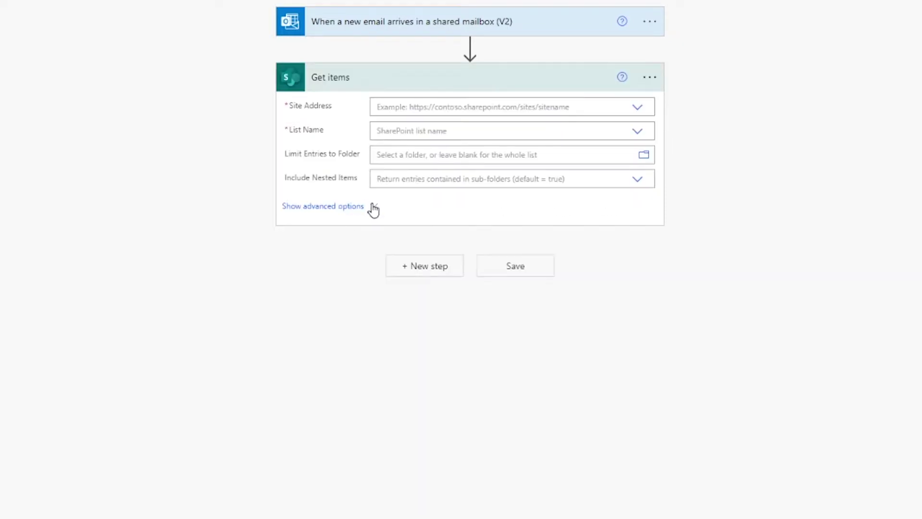
left_click(635, 108)
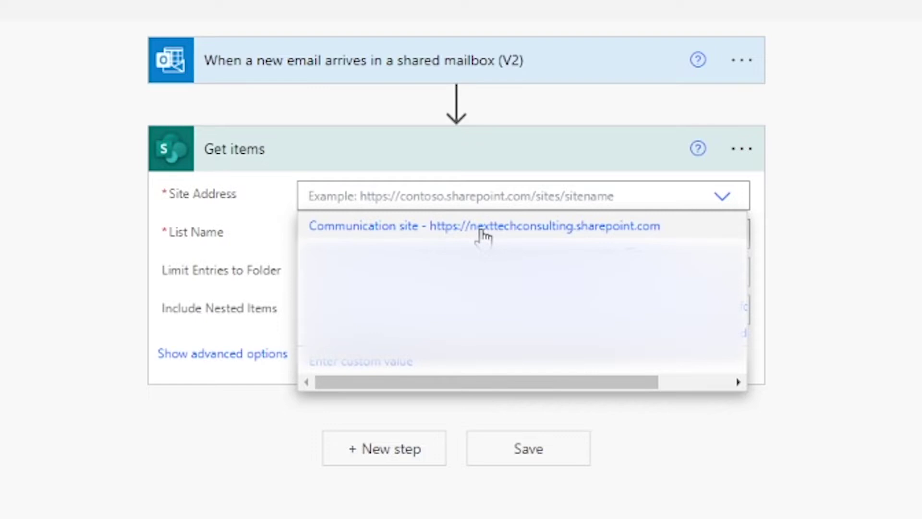
left_click(482, 233)
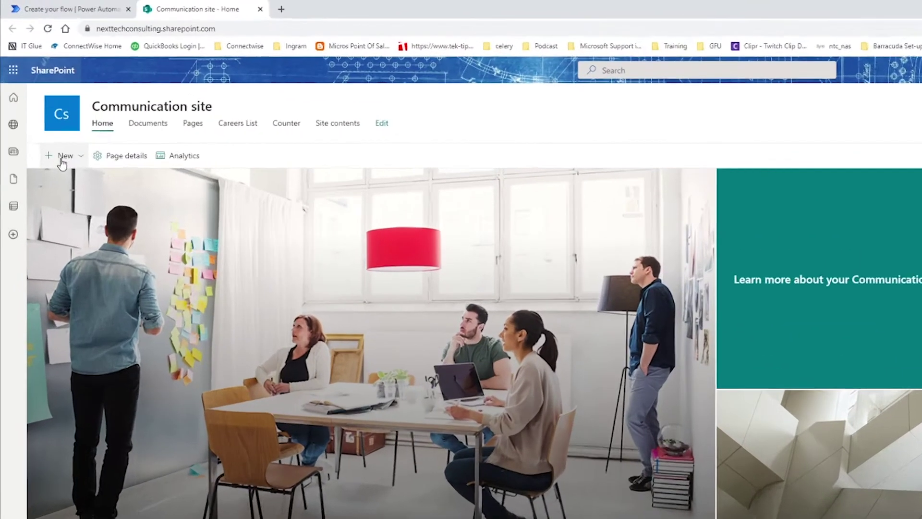
Create a blank list named 'Round Robin Emails' from the site's New > List menu.
left_click(61, 161)
left_click(77, 187)
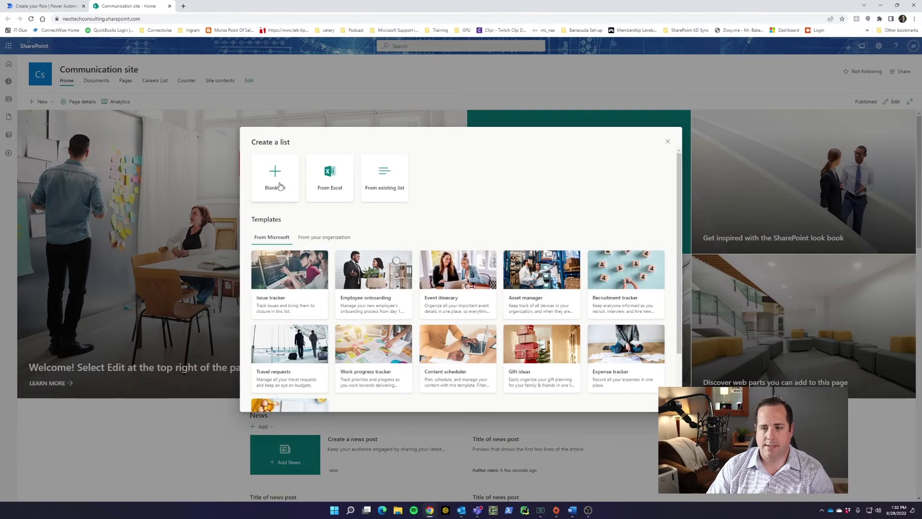
left_click(278, 189)
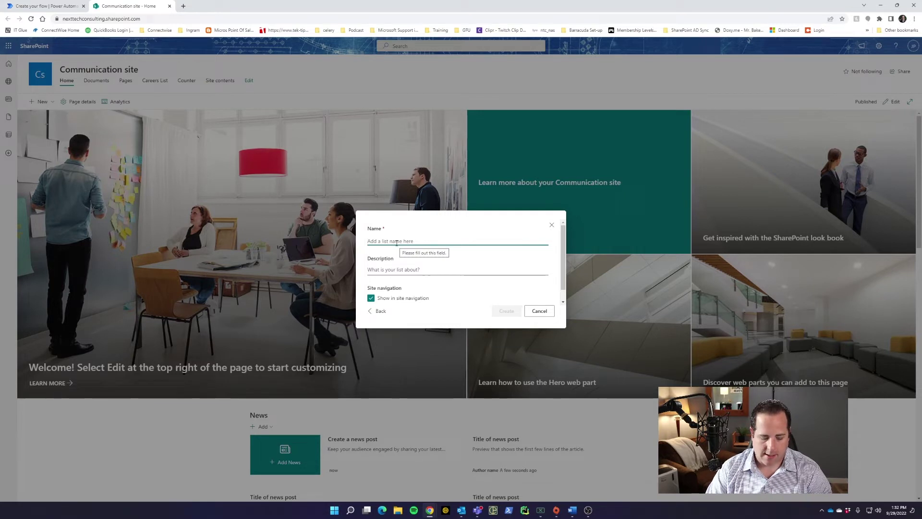
type("Contac")
key("ctrl+BackSpace")
type("Round")
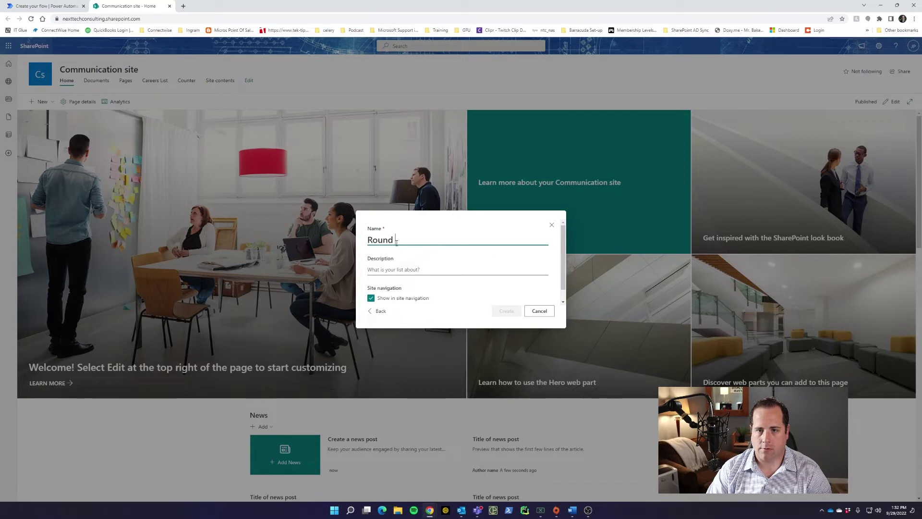
type(" Robin Emails")
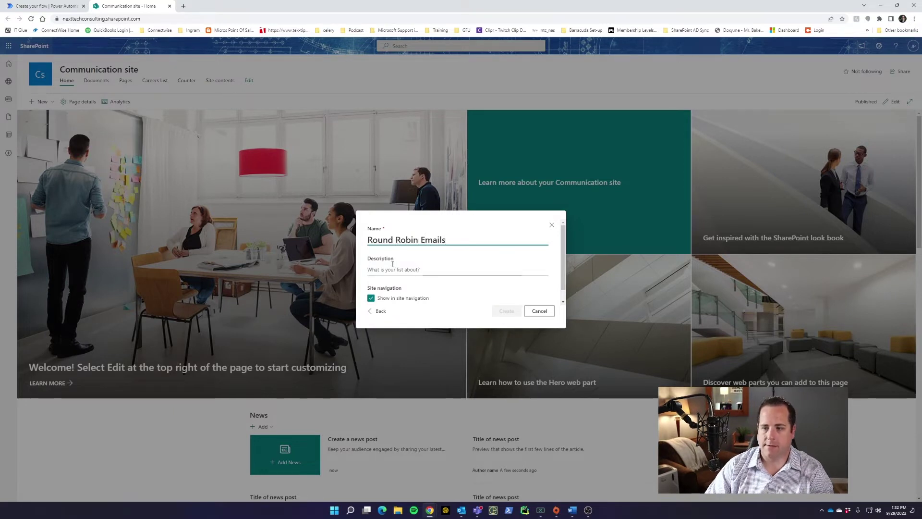
left_click(395, 268)
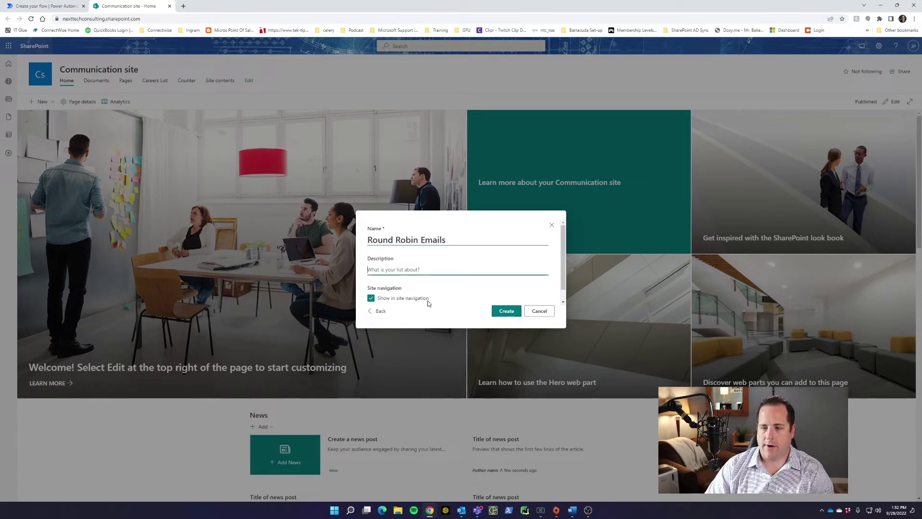
left_click(506, 311)
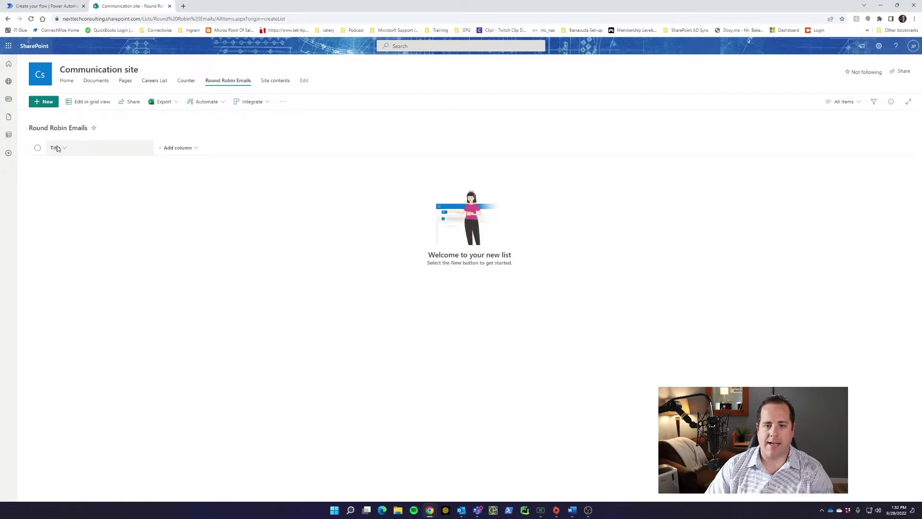
Add a single line of text column named Email to the list.
left_click(192, 151)
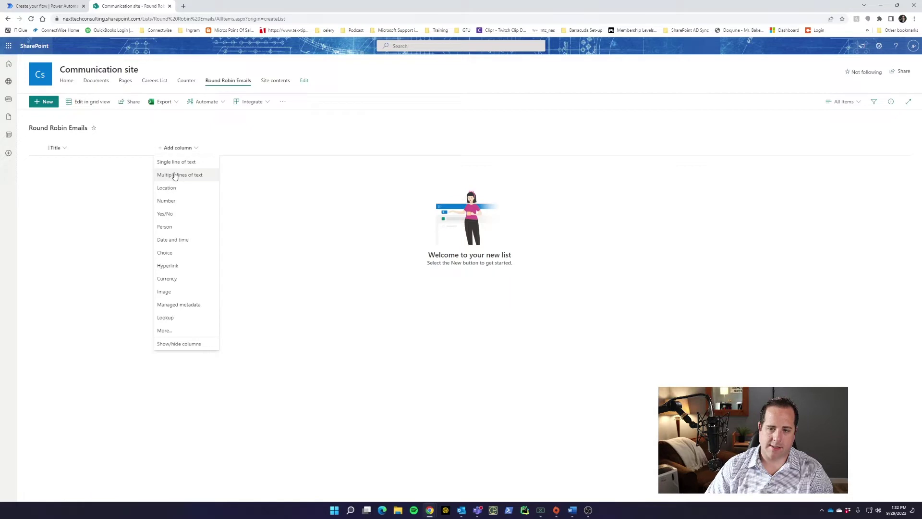
left_click(176, 164)
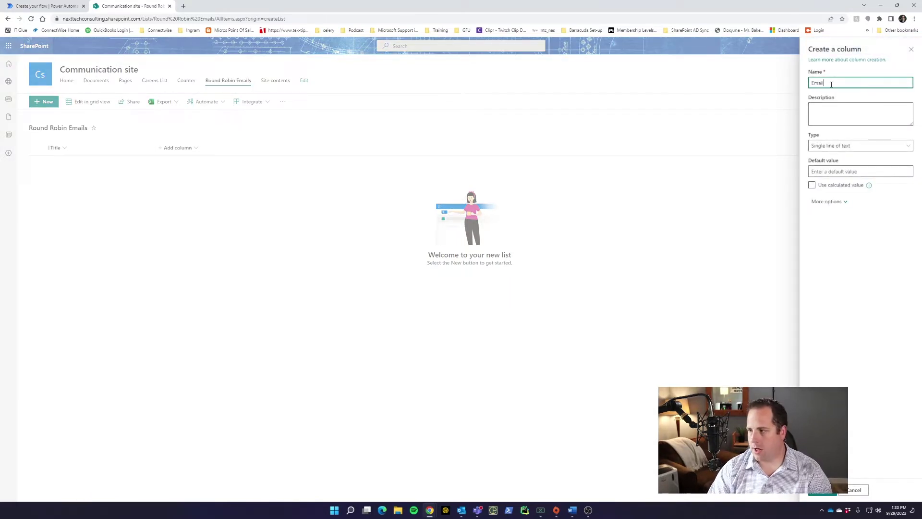
left_click(822, 490)
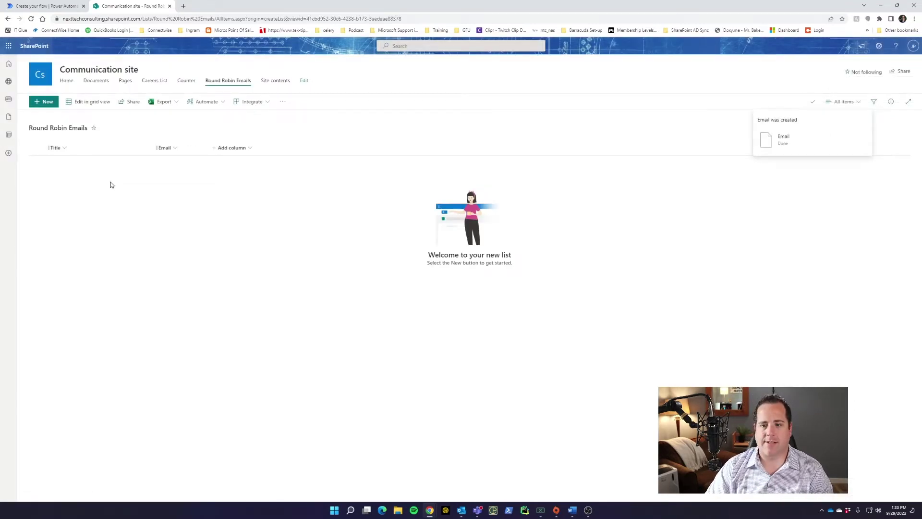
Add two list entries, each with a person's name and e-mail address.
left_click(43, 102)
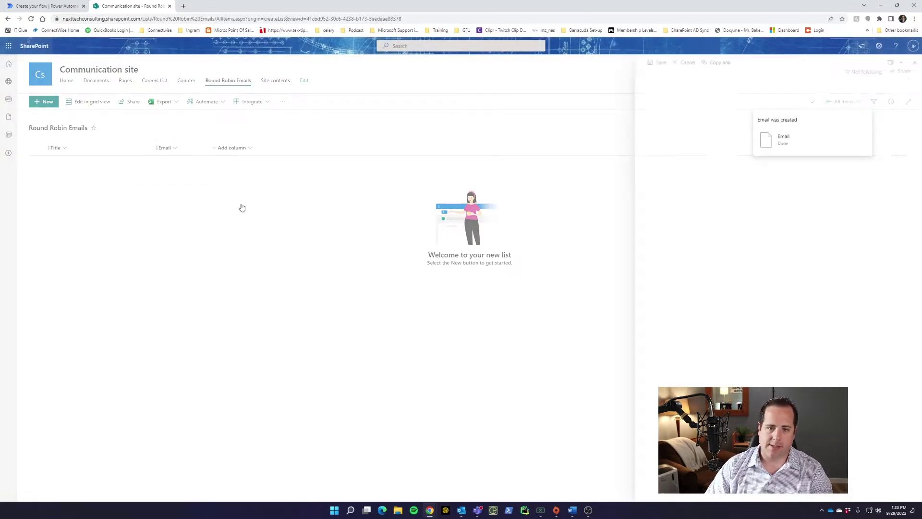
type("Josiah")
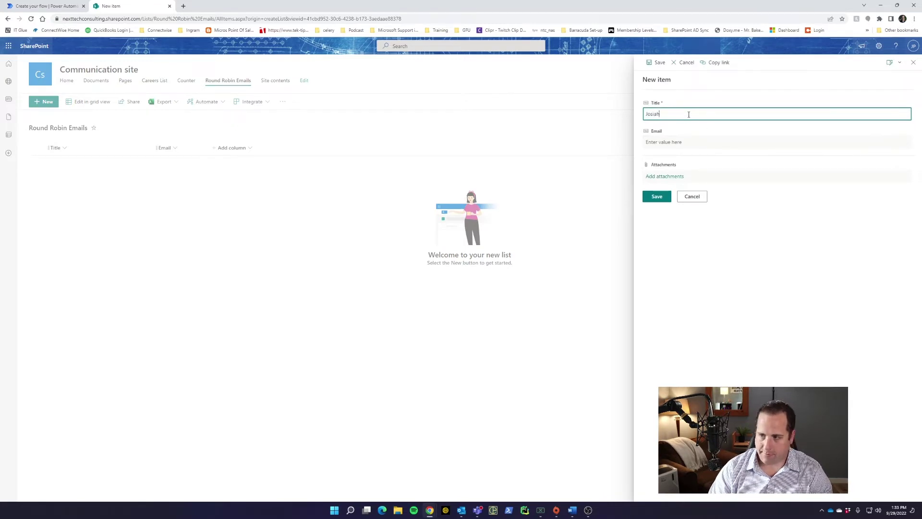
key("Tab")
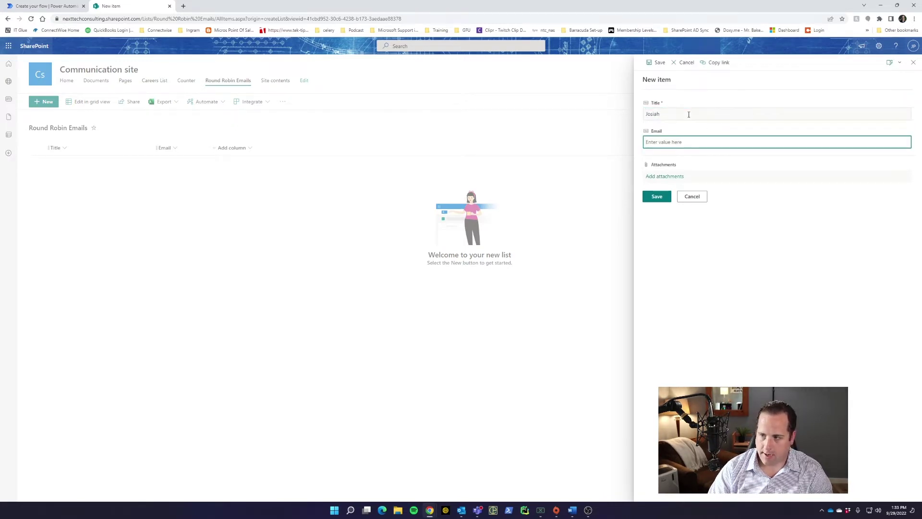
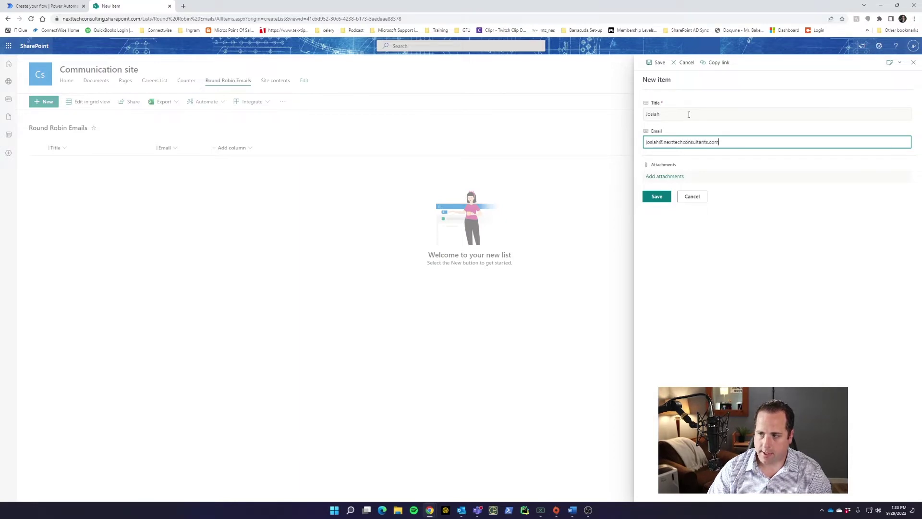
left_click(658, 200)
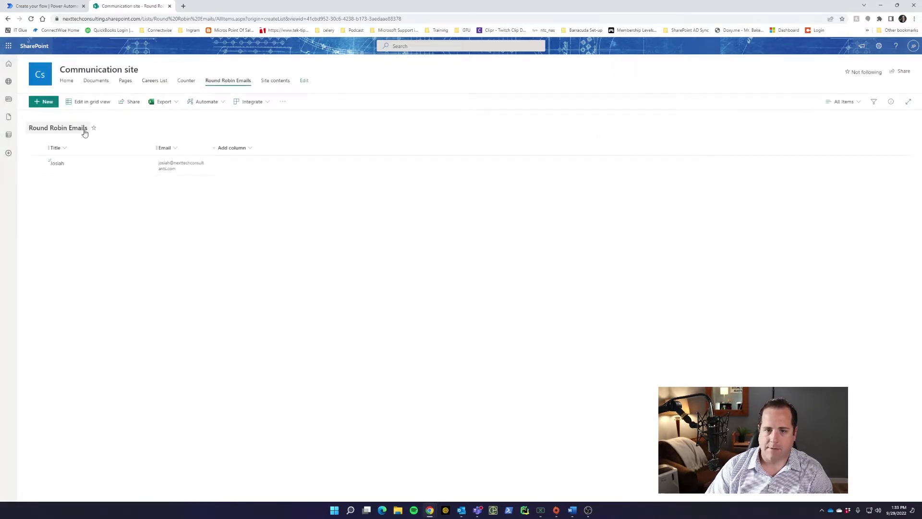
left_click(46, 101)
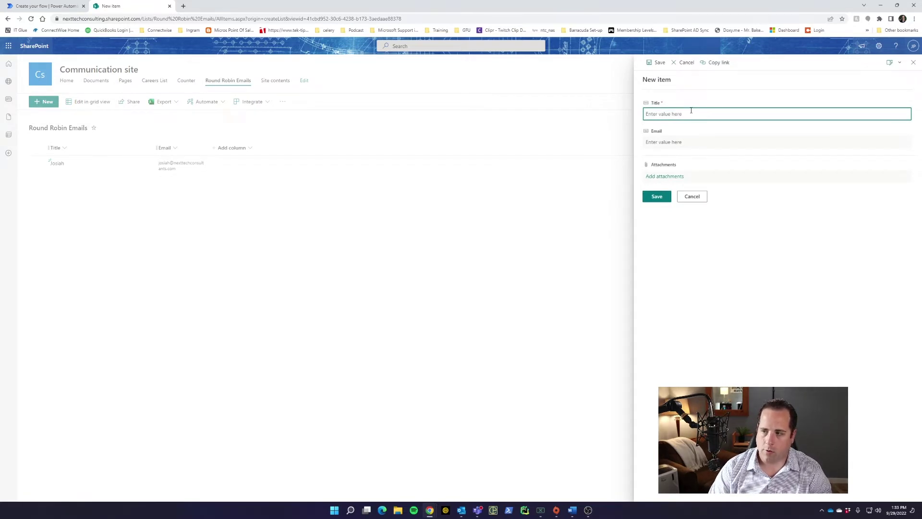
type("san")
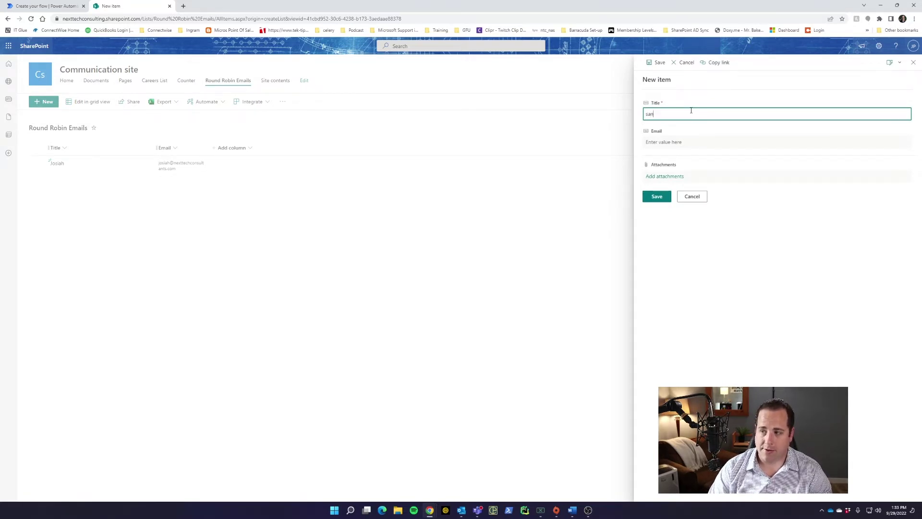
key("BackSpace")
type("Sandra")
key("Tab")
key("ctrl+v")
left_click(658, 197)
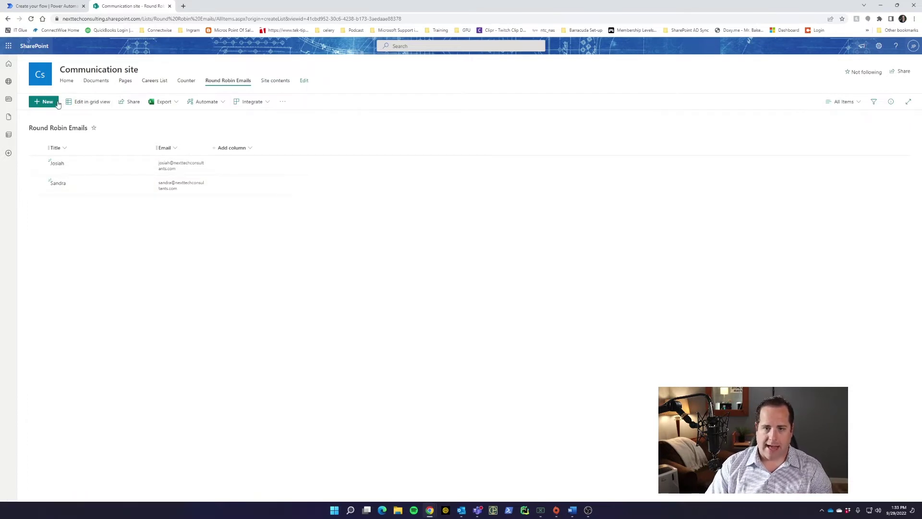
From the site home, create a blank list named 'Counter Round Robin'.
left_click(61, 72)
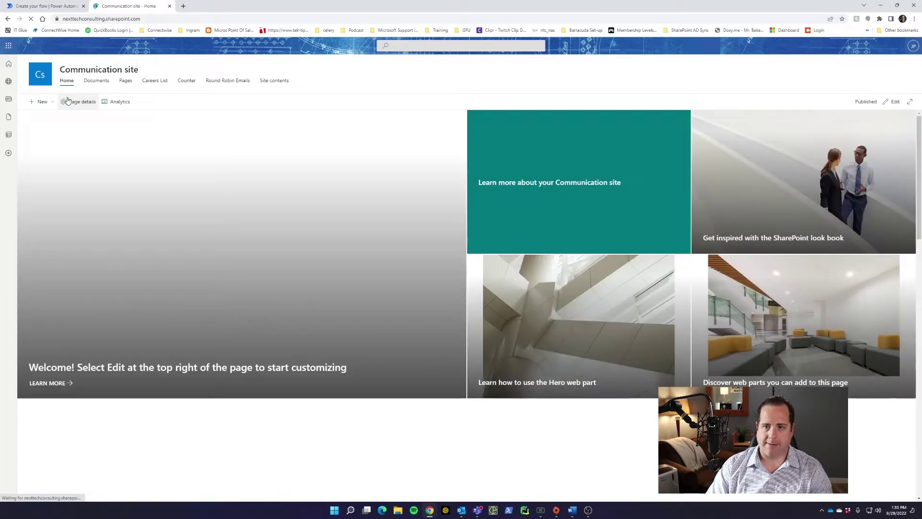
left_click(40, 101)
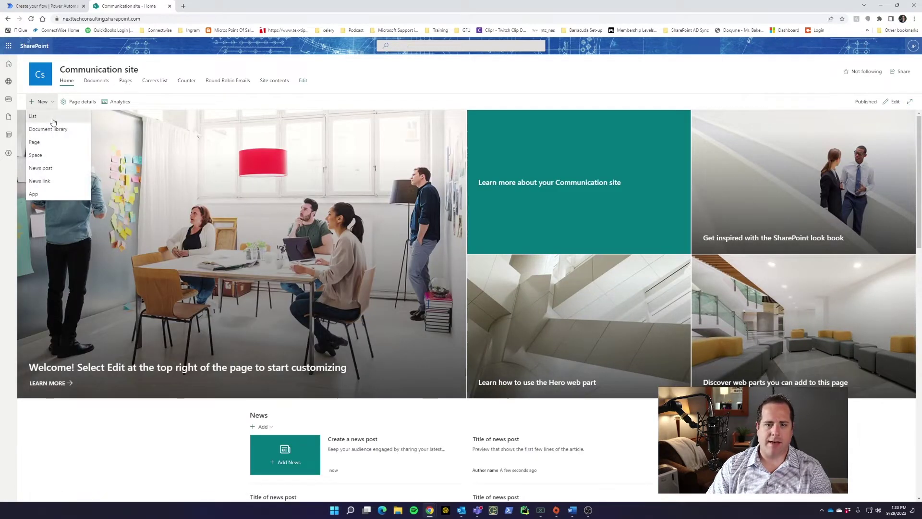
left_click(33, 116)
left_click(283, 181)
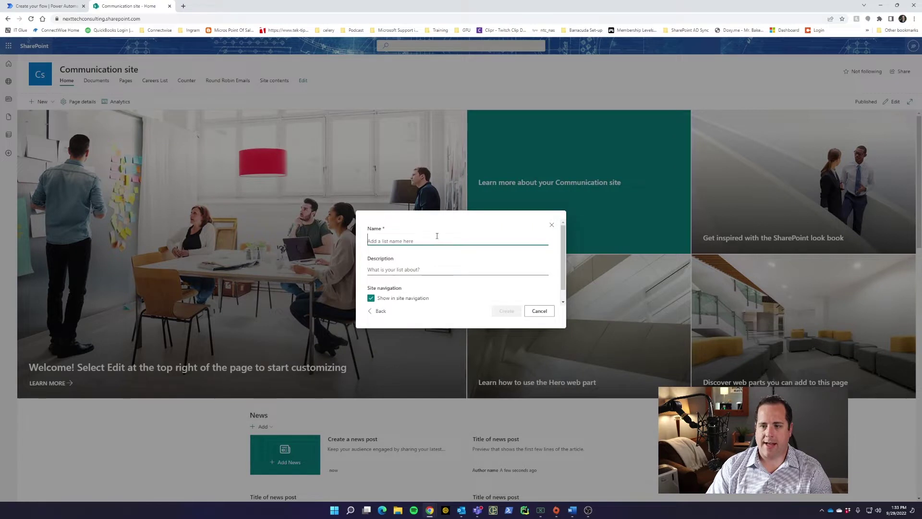
type("Conte")
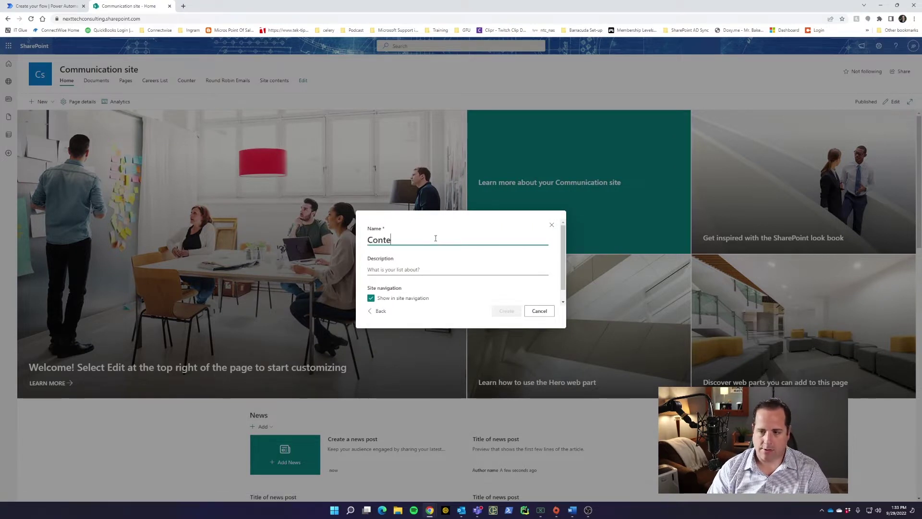
type("r Round Robin")
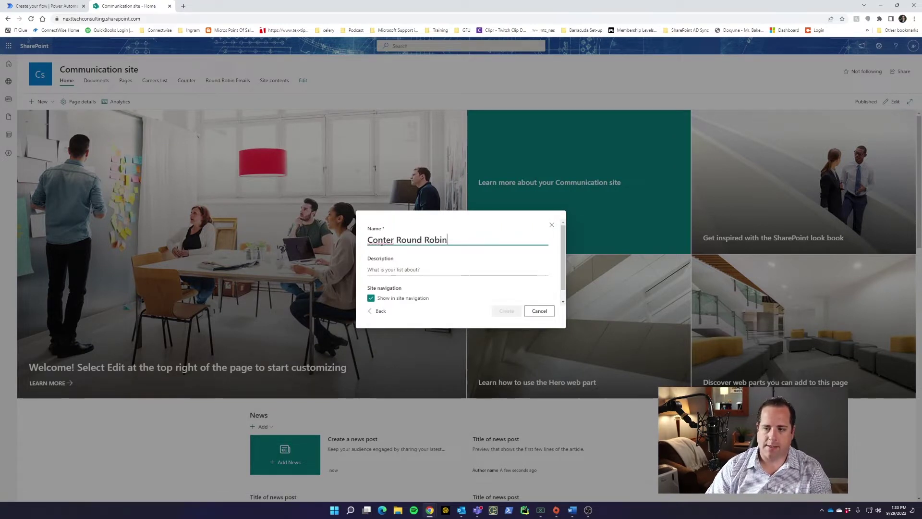
left_click(378, 239)
type("u")
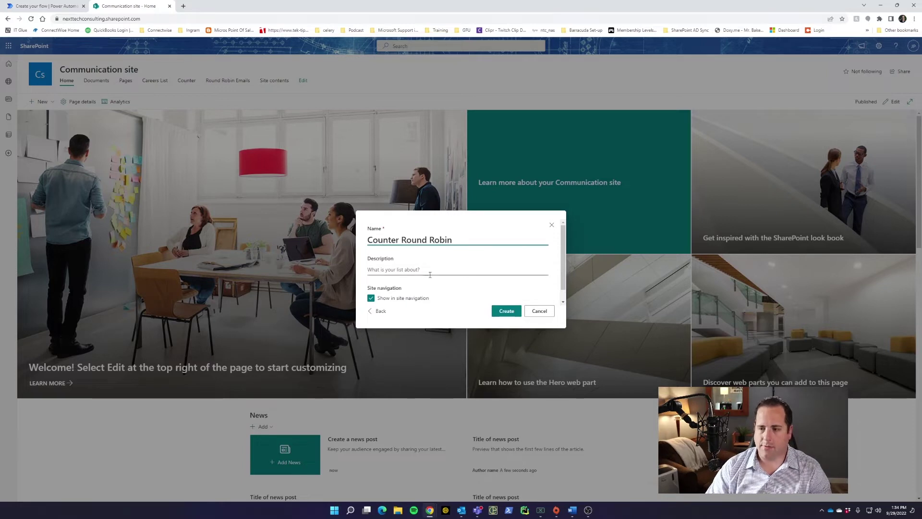
left_click(500, 315)
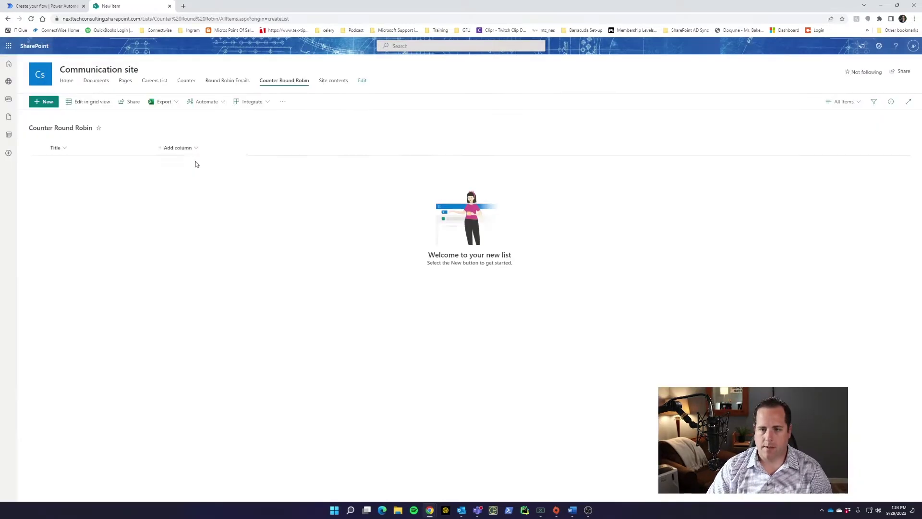
Add a Number column named Counter to the list.
left_click(196, 146)
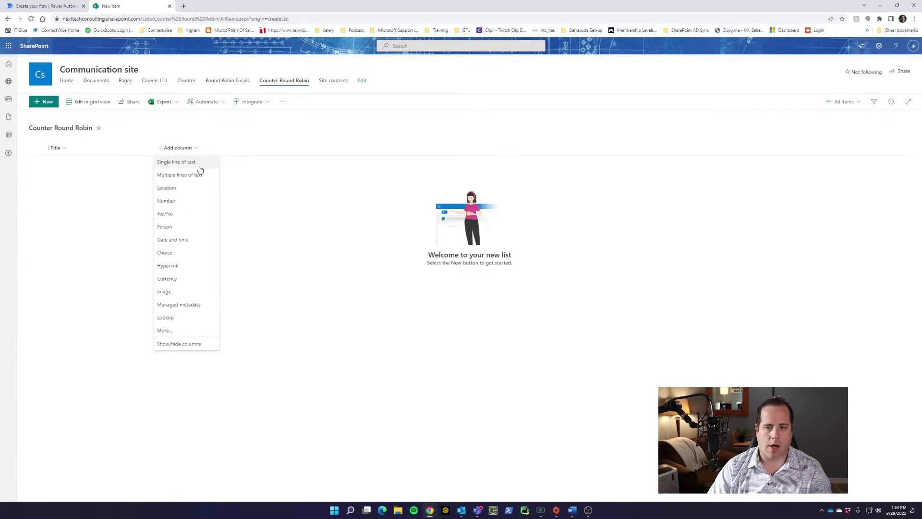
left_click(166, 201)
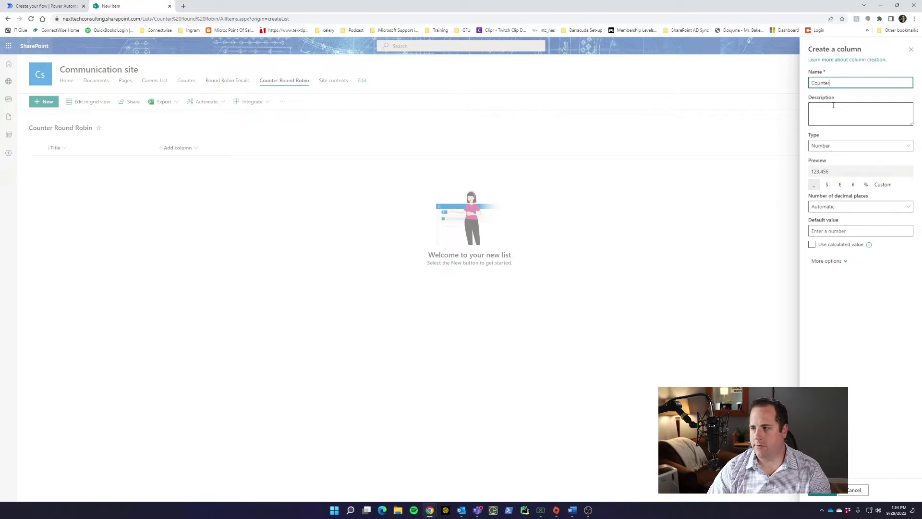
left_click(823, 490)
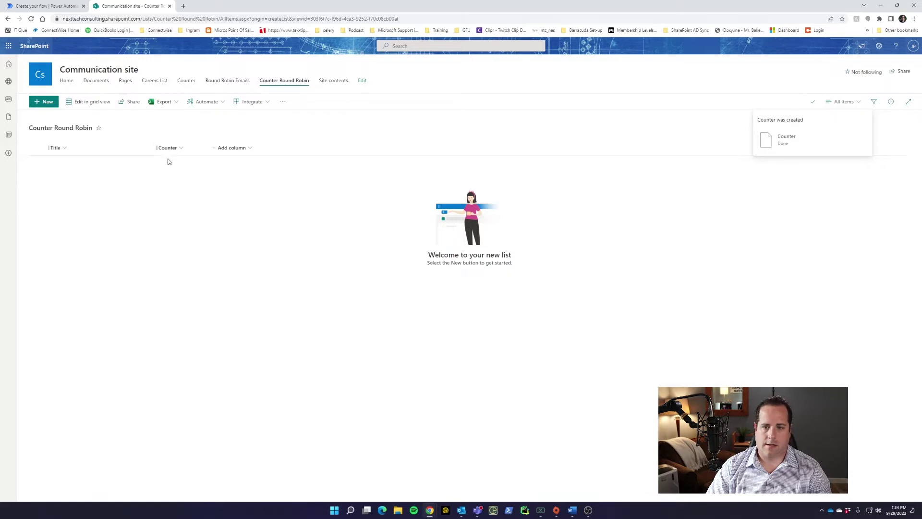
Start a new item titled 'Counter' and move to its Counter number field.
left_click(44, 102)
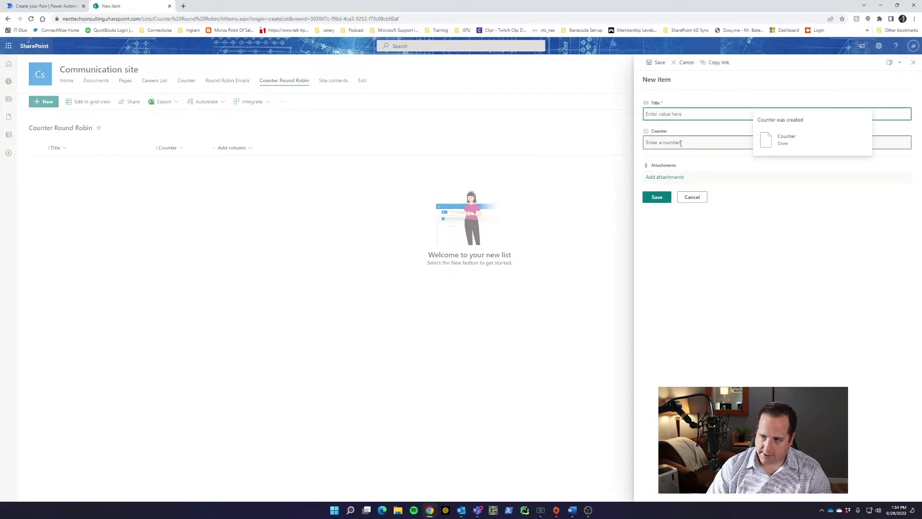
type("Counter")
left_click(681, 143)
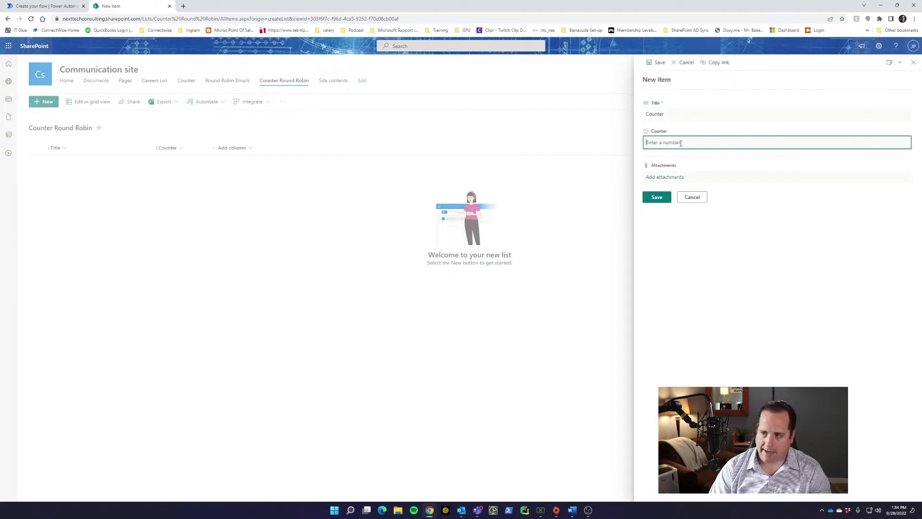
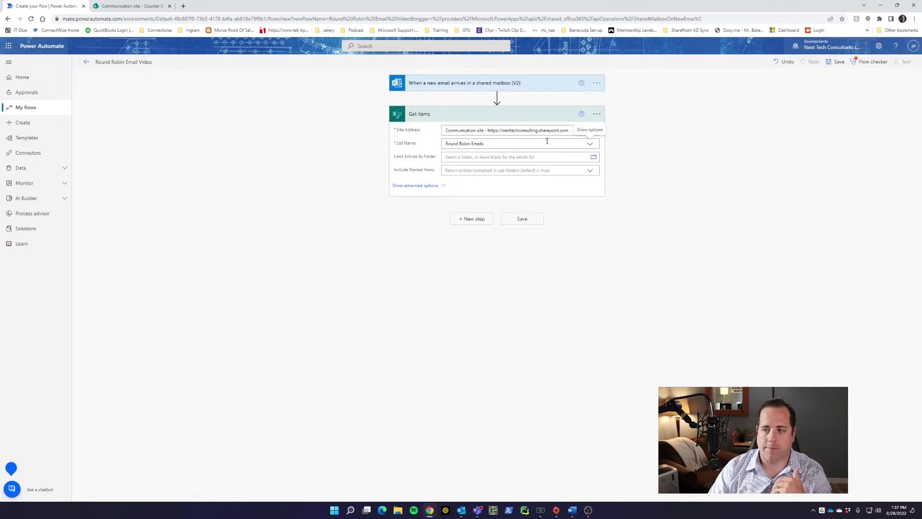
Save the flow and rename the Get items step to EmailList.
left_click(838, 62)
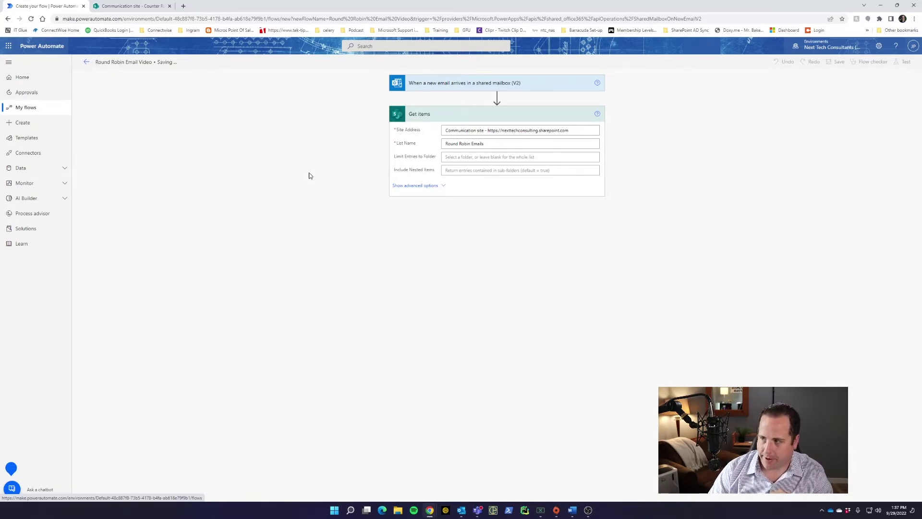
left_click(598, 124)
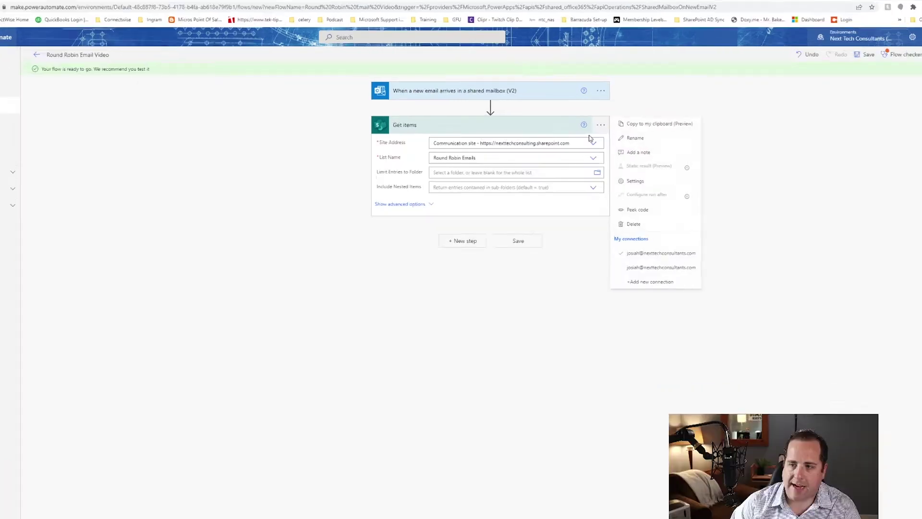
left_click(649, 135)
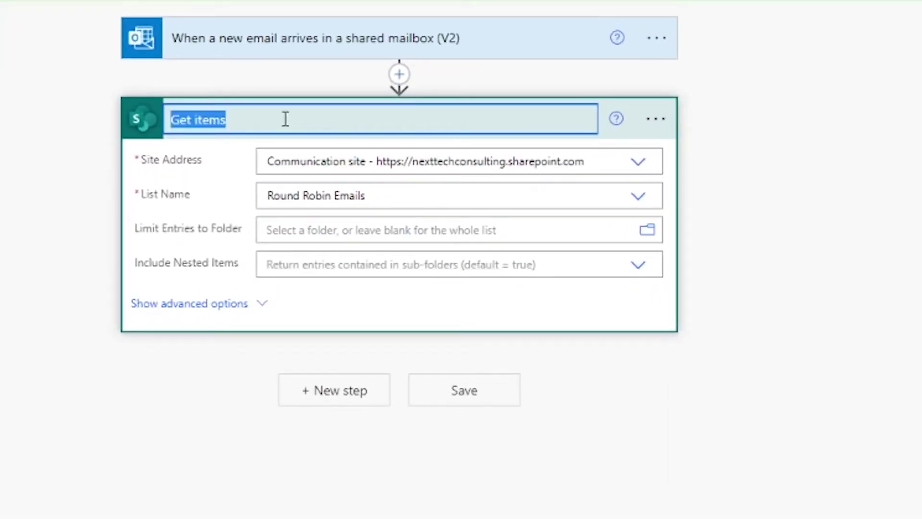
type("Email List")
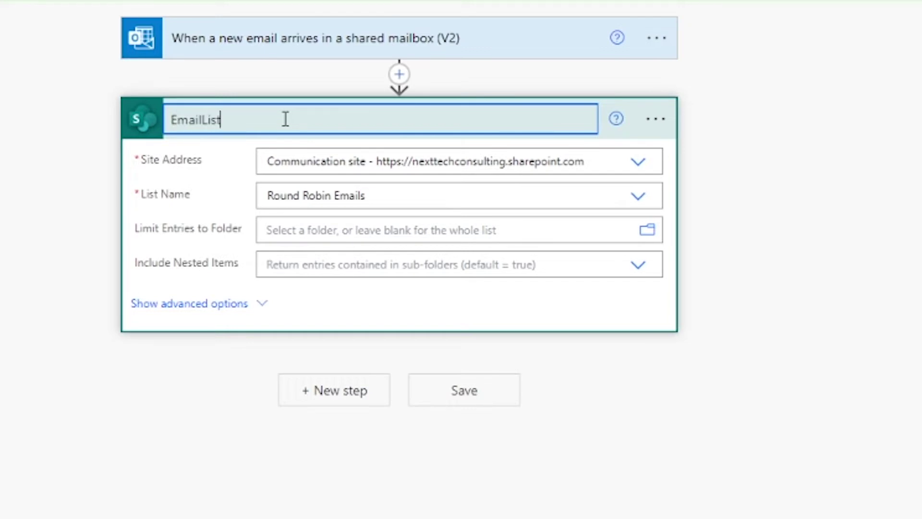
left_click(900, 258)
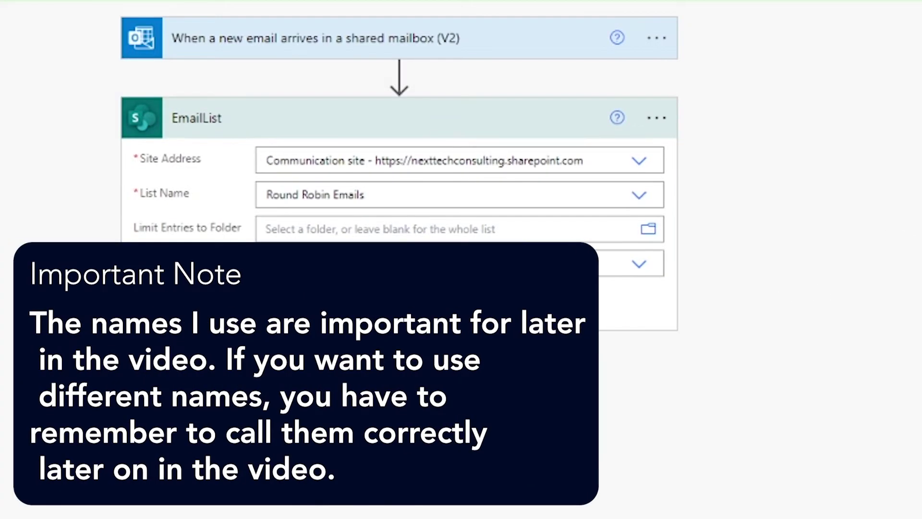
Add a SharePoint Get item step reading item Id 1 from Communication site's Counter Round Robin list.
left_click(399, 358)
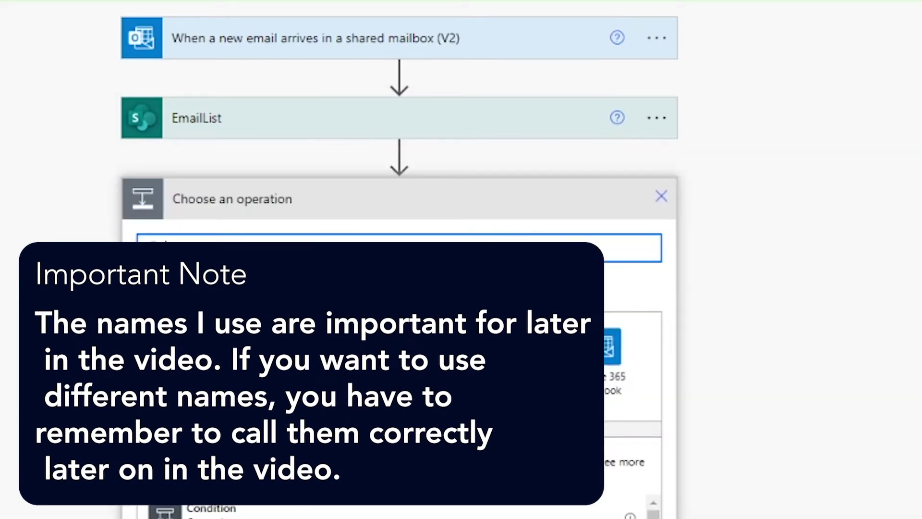
type("get counter")
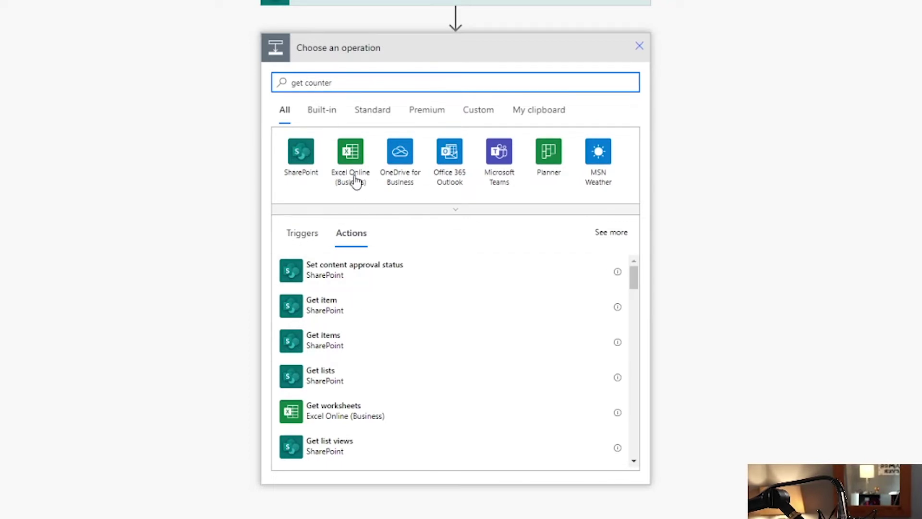
left_click(344, 309)
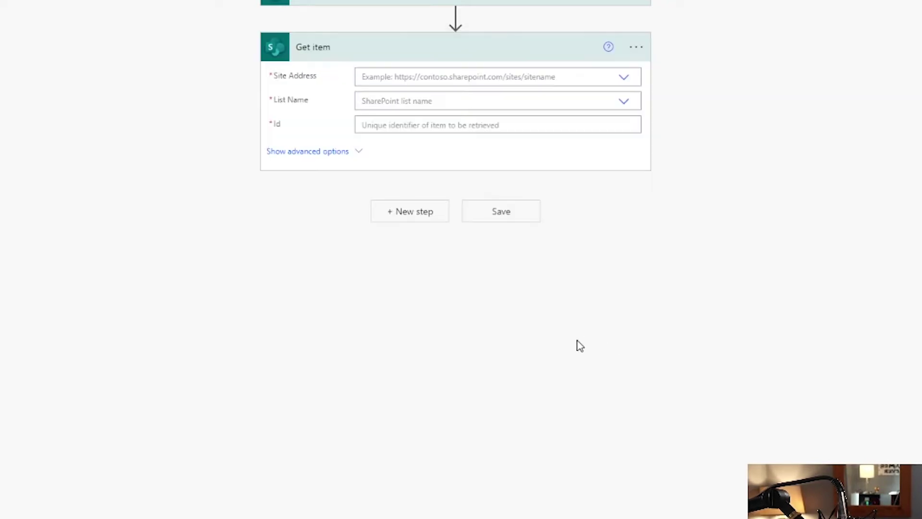
left_click(626, 80)
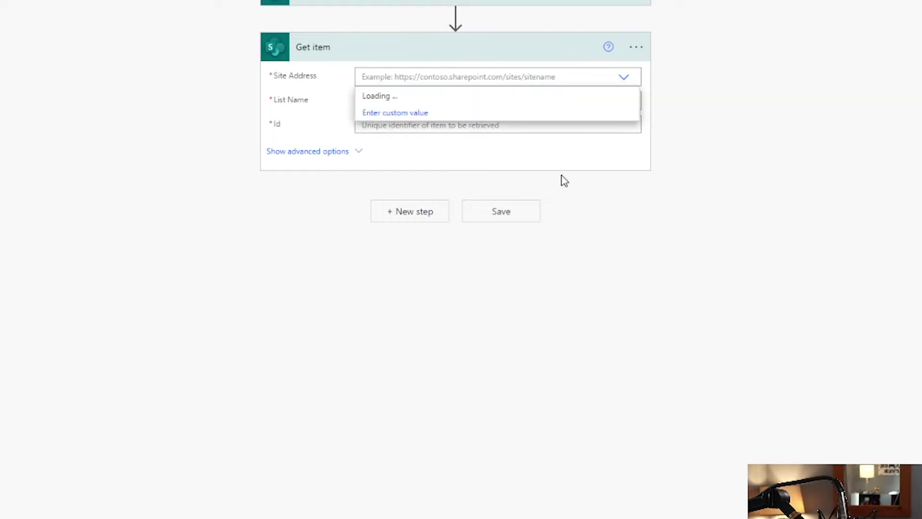
left_click(391, 97)
left_click(625, 105)
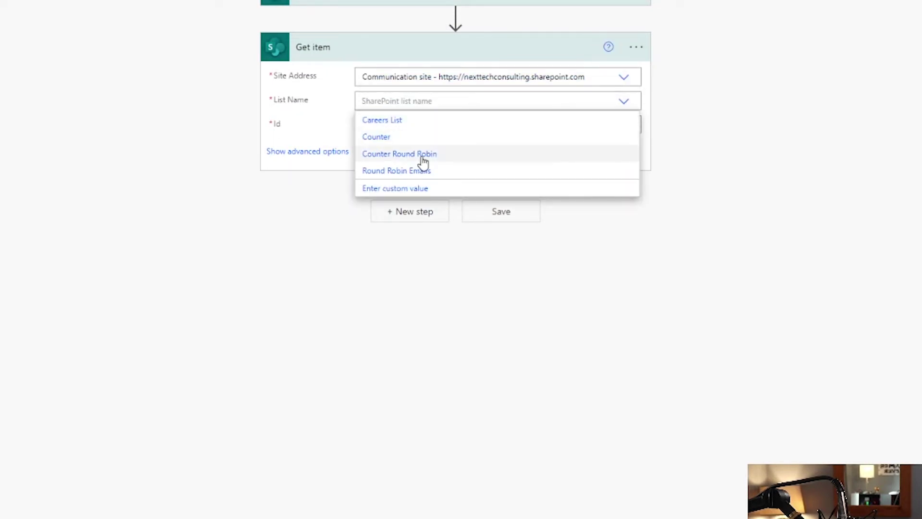
left_click(423, 156)
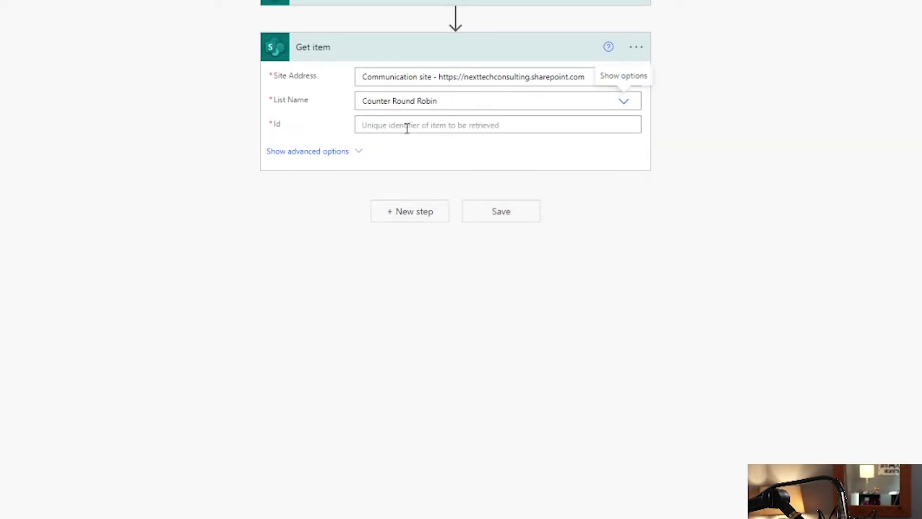
left_click(498, 126)
type("1")
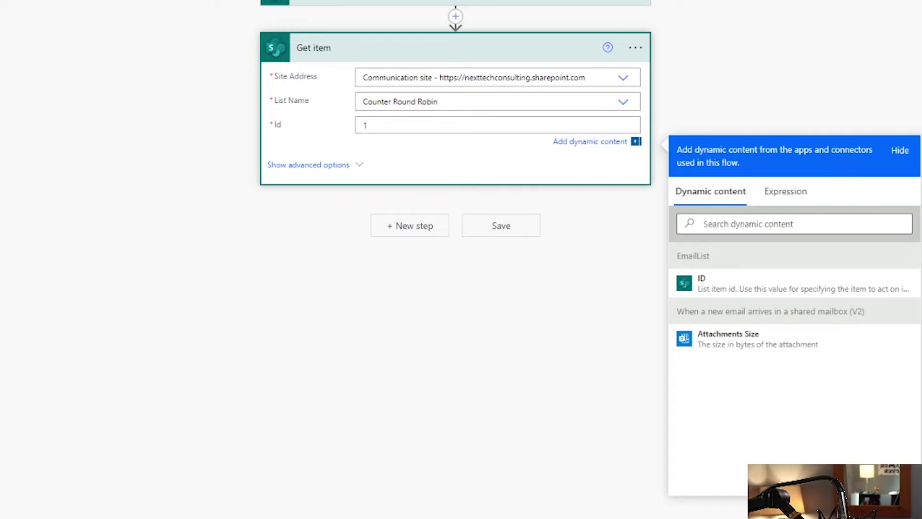
left_click(24, 181)
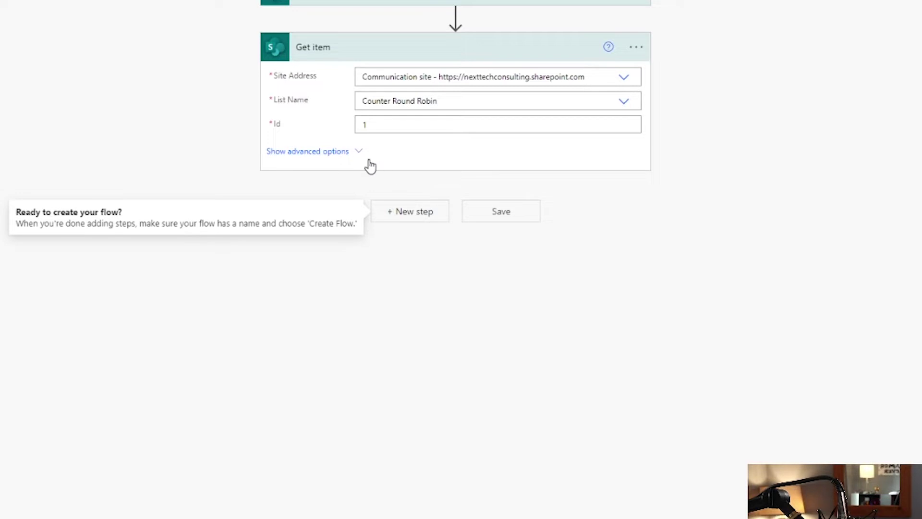
Rename the Get item step to GetCounter.
left_click(416, 225)
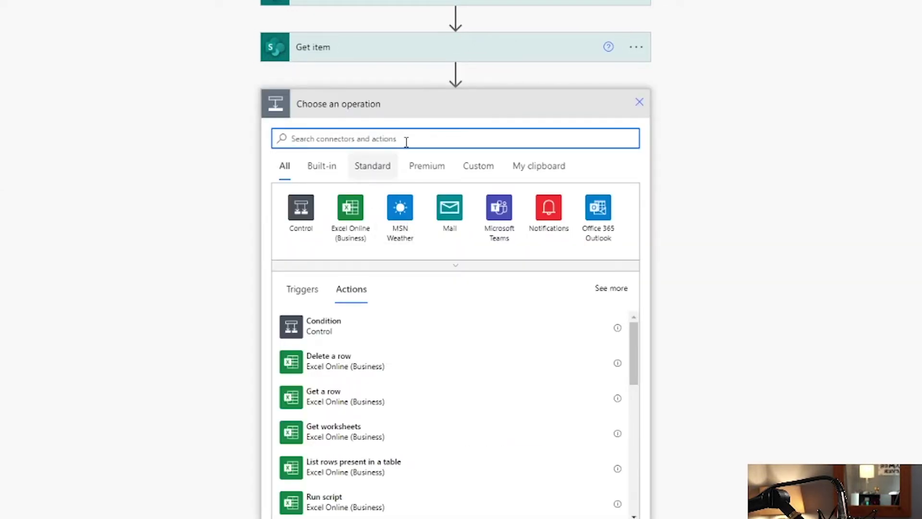
left_click(636, 47)
left_click(684, 67)
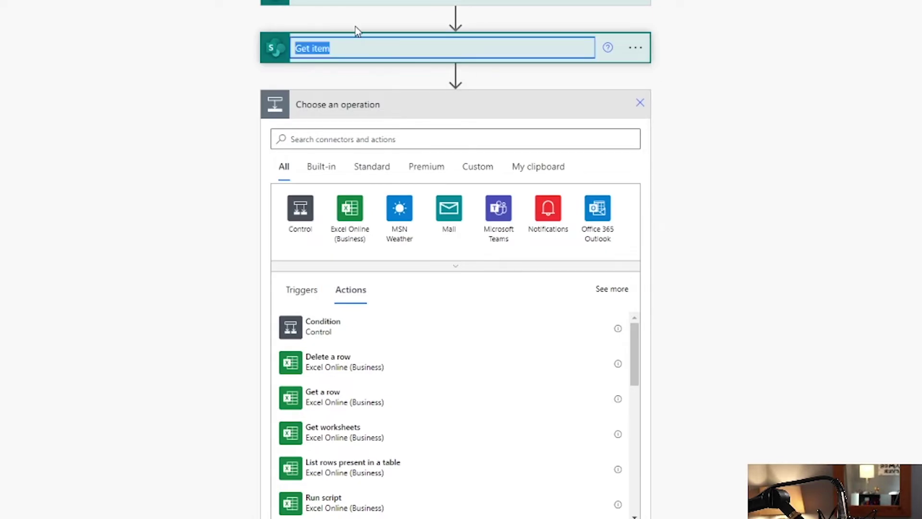
type("GetCounter")
left_click(37, 150)
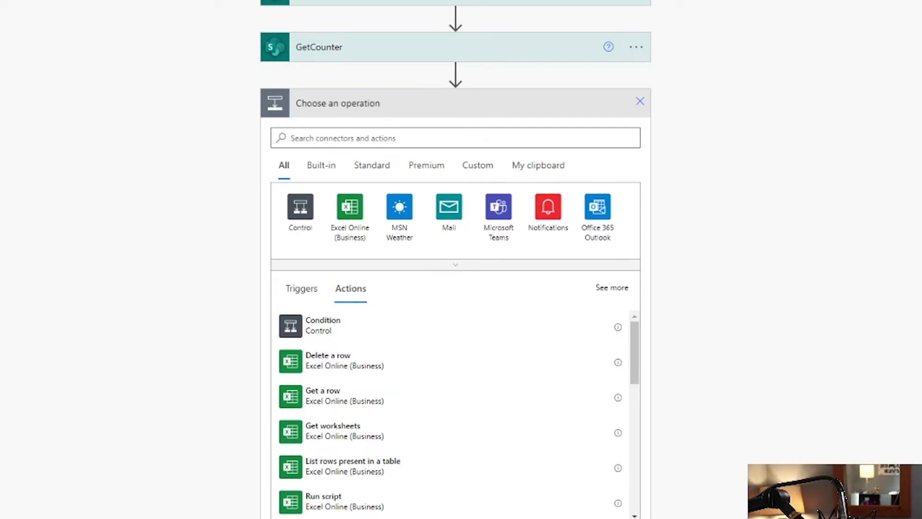
Add an Initialize variable step creating an Array variable named TeamMembers.
left_click(416, 144)
type("intialize")
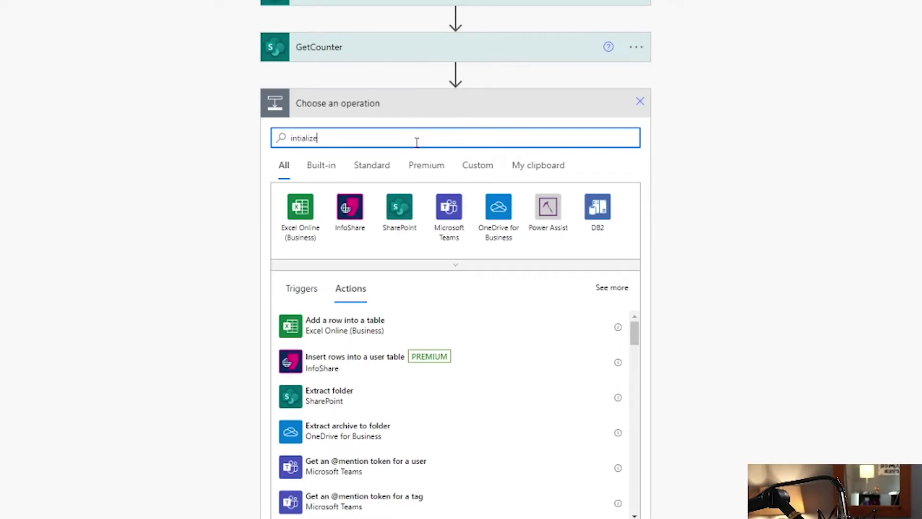
left_click(305, 323)
left_click(426, 134)
type("Te")
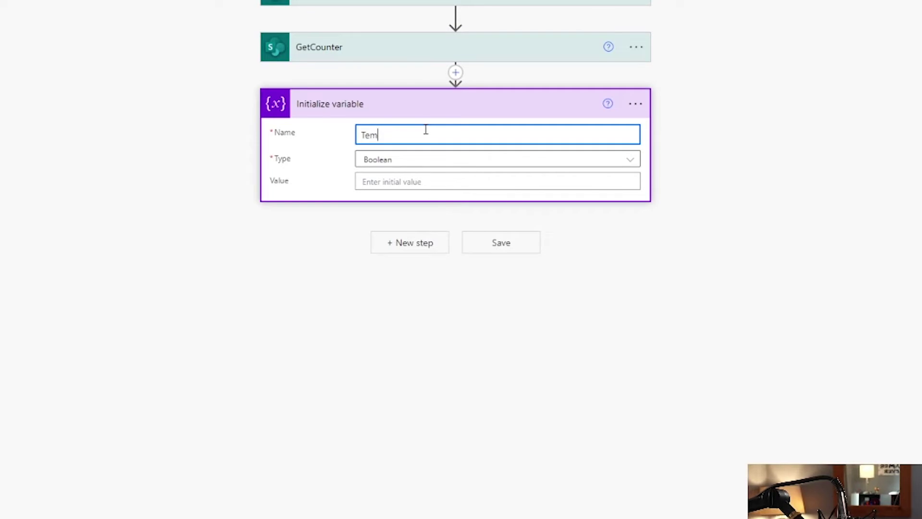
type("amMembers")
left_click(429, 160)
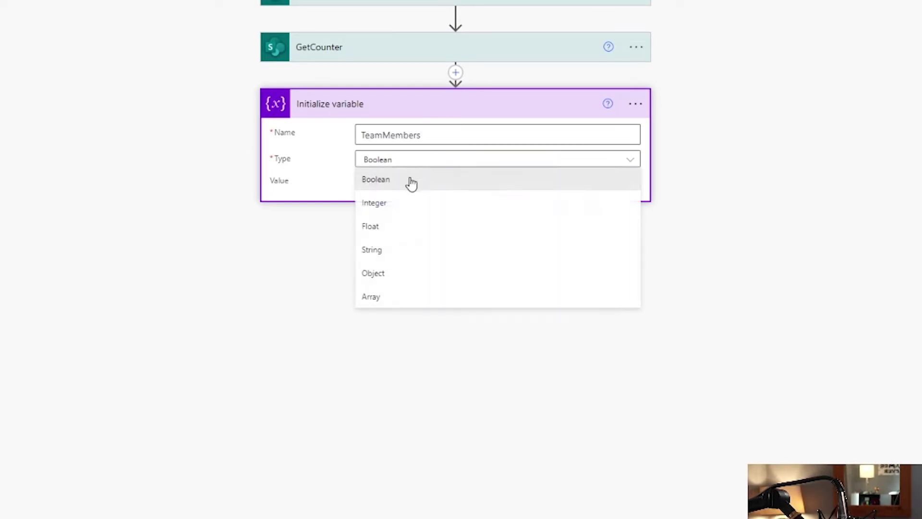
left_click(393, 296)
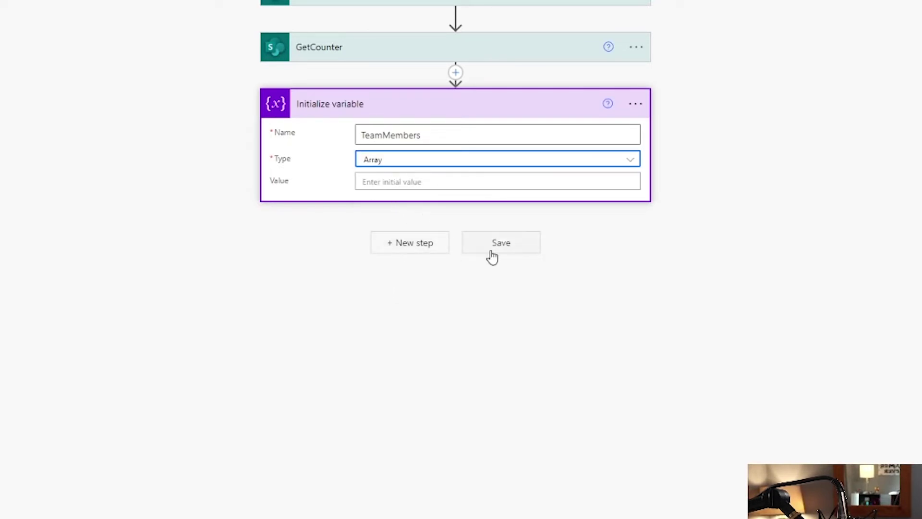
left_click(409, 244)
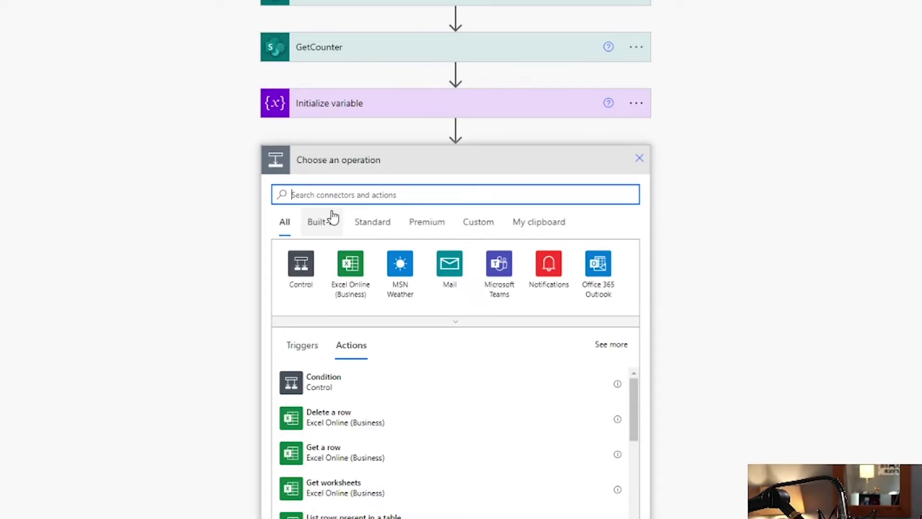
Add a second Initialize variable step with the variable name Counter.
type("inti")
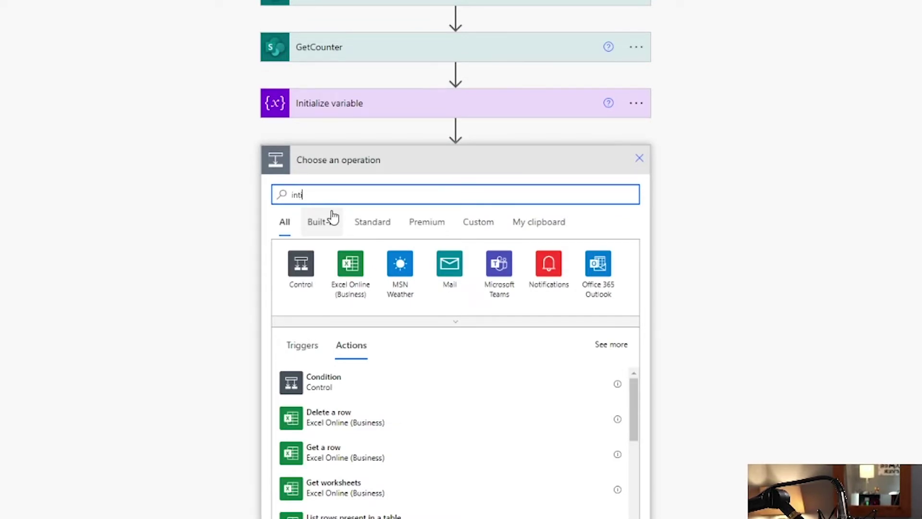
left_click(402, 190)
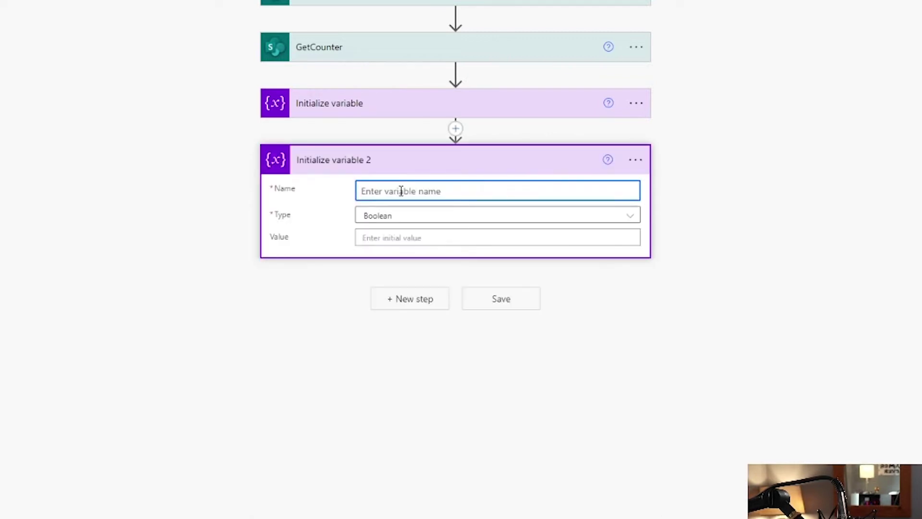
type("Counter")
Rename the two variable steps to Initialize Team Member and Initialize Counter.
left_click(636, 102)
left_click(707, 125)
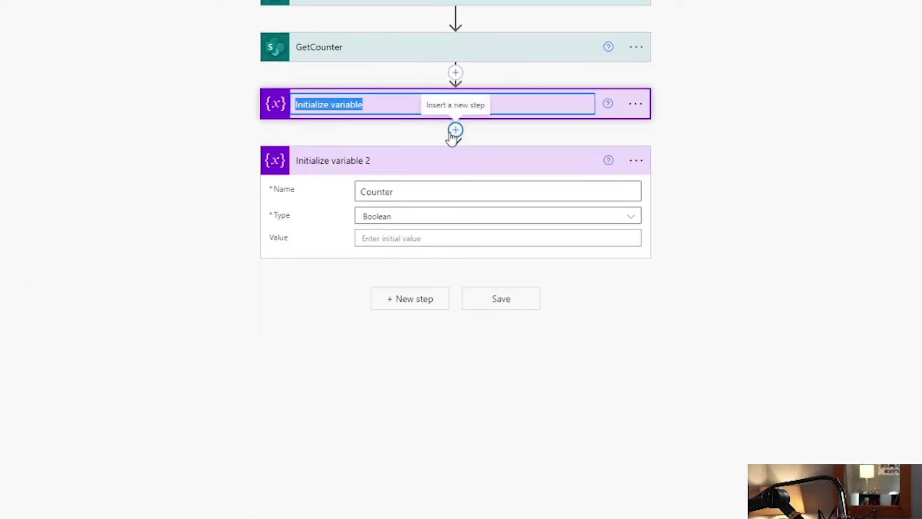
type("T")
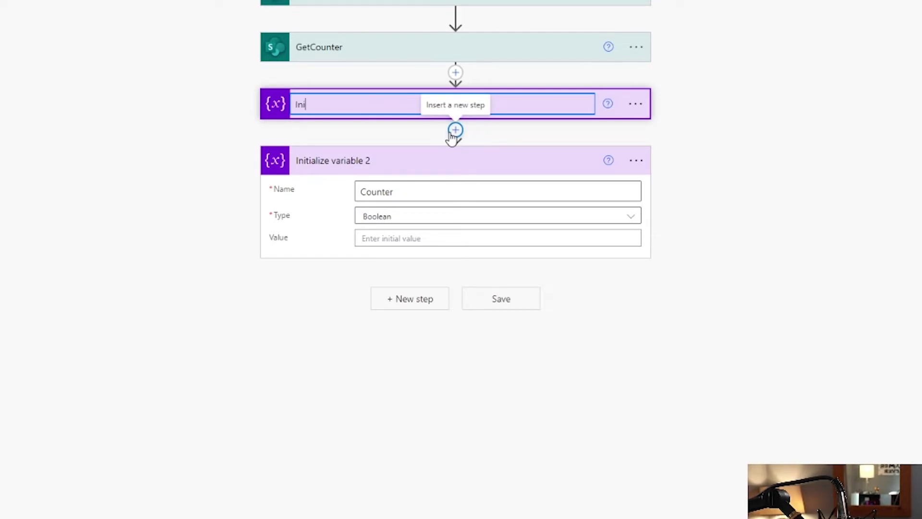
type("eam Member")
left_click(633, 161)
left_click(691, 181)
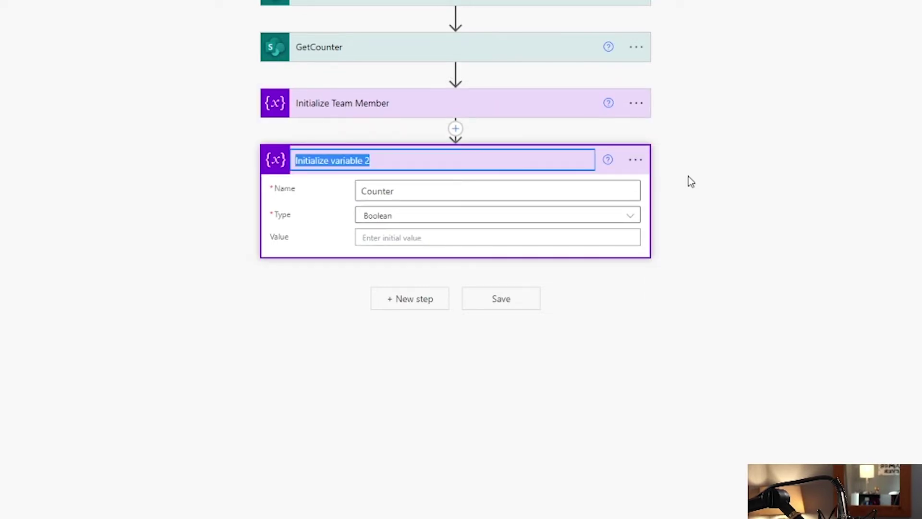
key("BackSpace")
type("Initialize Counter")
left_click(791, 231)
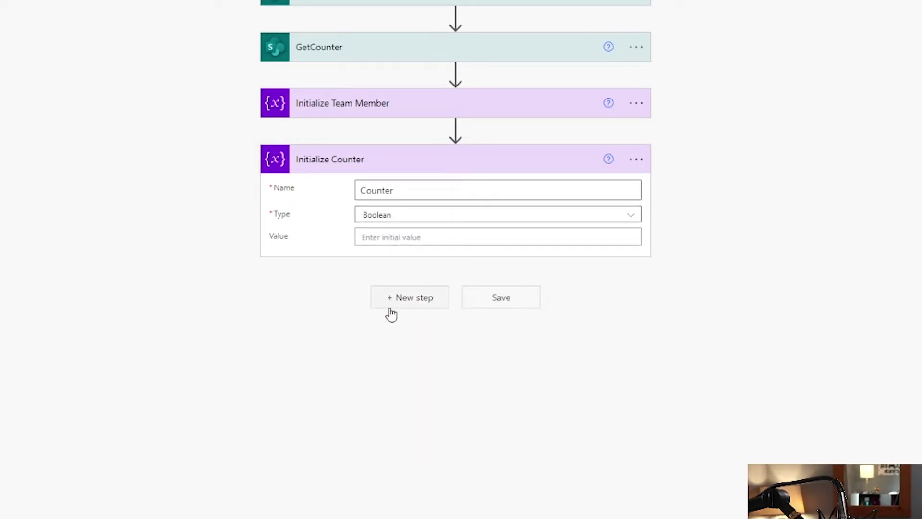
left_click(407, 303)
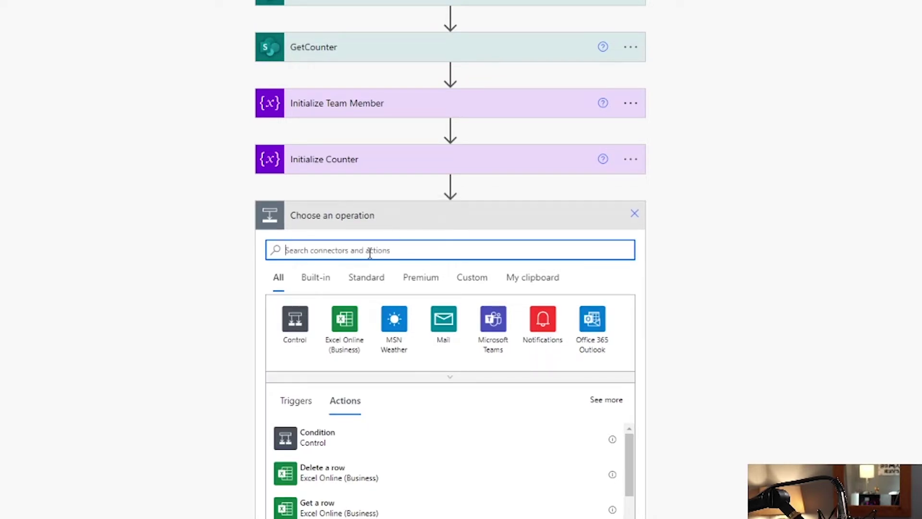
Add an Initialize variable step creating an Integer variable named NextCounter.
type("Initialize")
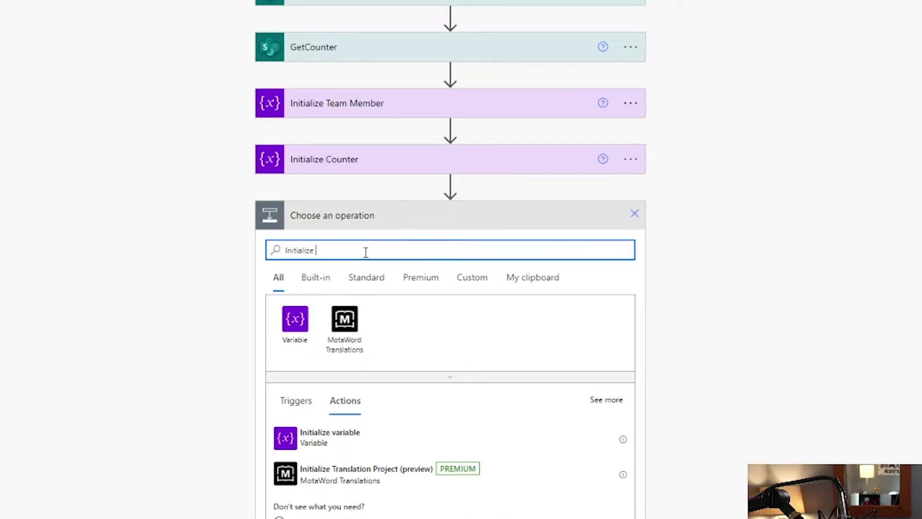
left_click(309, 446)
left_click(400, 248)
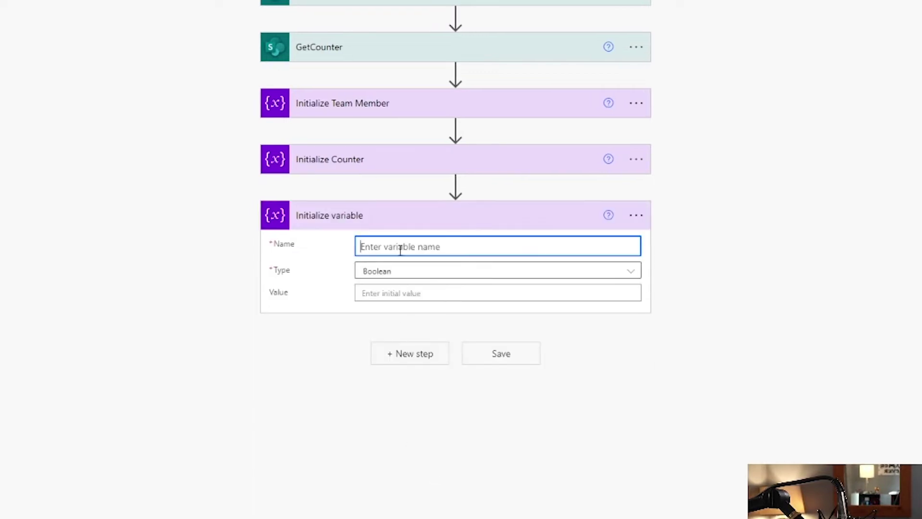
type("NextCounter")
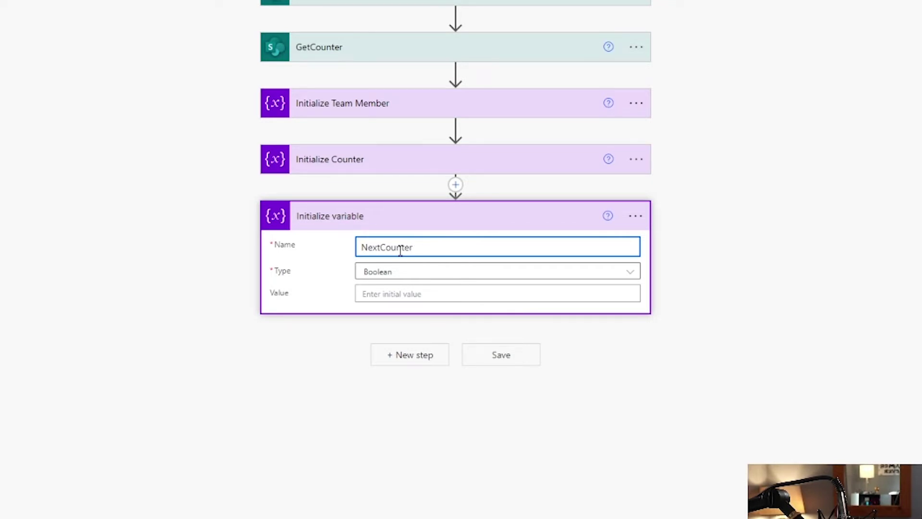
left_click(616, 273)
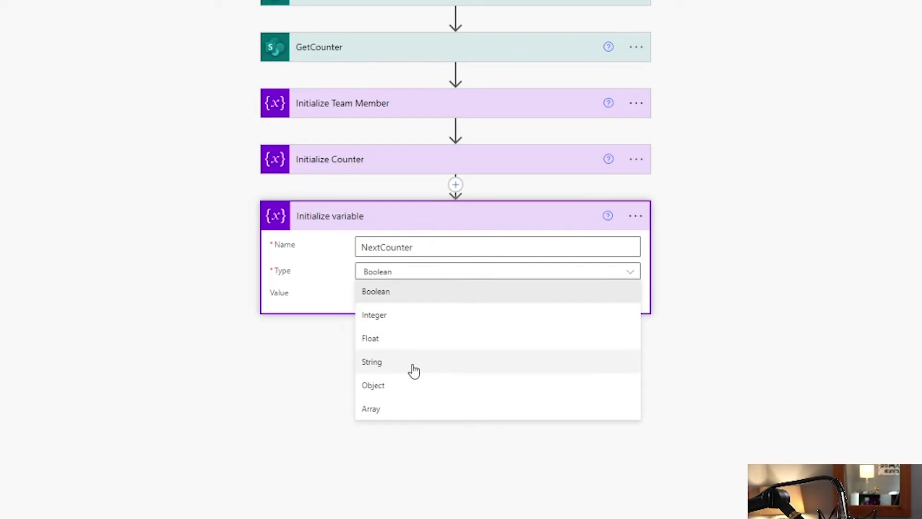
left_click(412, 318)
Change the Counter variable's type to Integer.
left_click(385, 159)
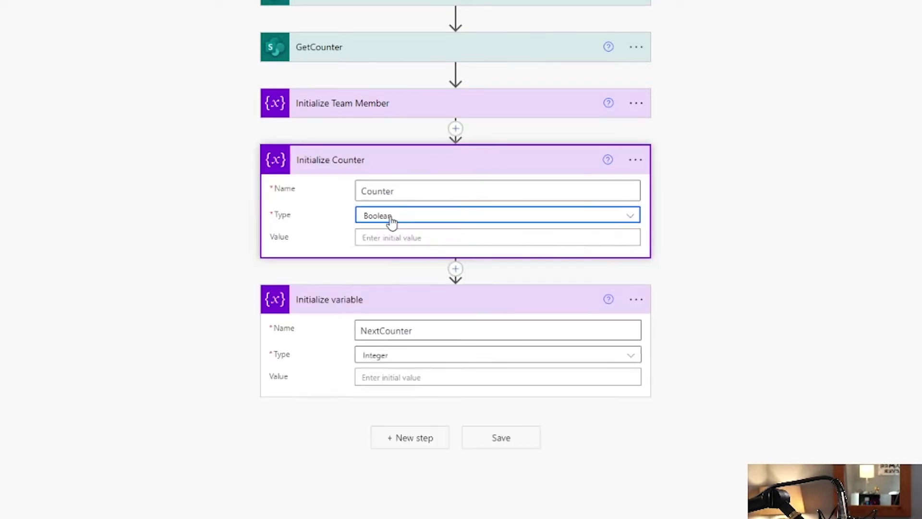
left_click(388, 217)
left_click(419, 263)
left_click(357, 113)
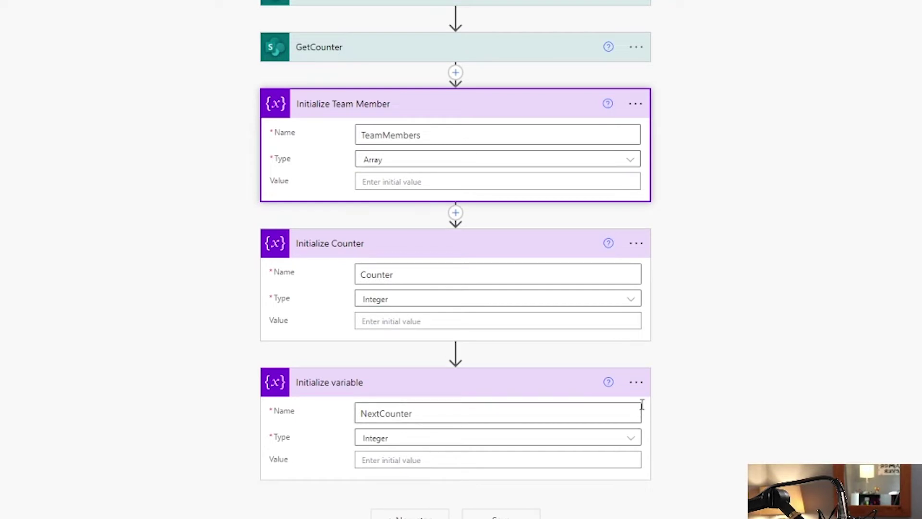
Rename the new variable step to Initialize NextCounter.
left_click(637, 383)
left_click(677, 405)
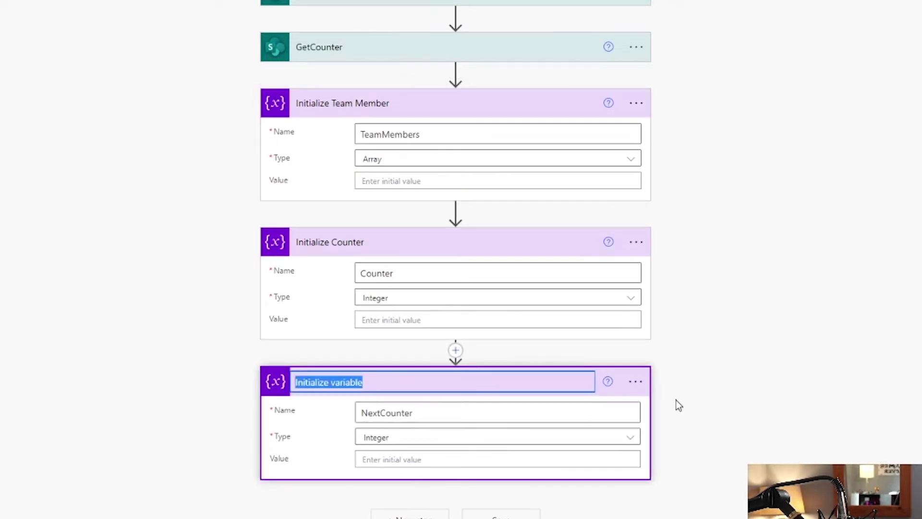
key("End")
key("BackSpace")
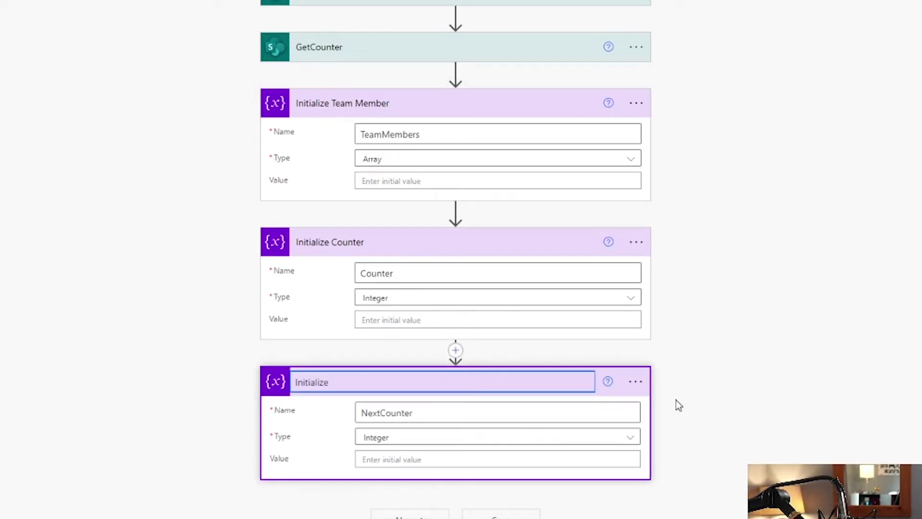
type("NextCounter")
left_click(501, 515)
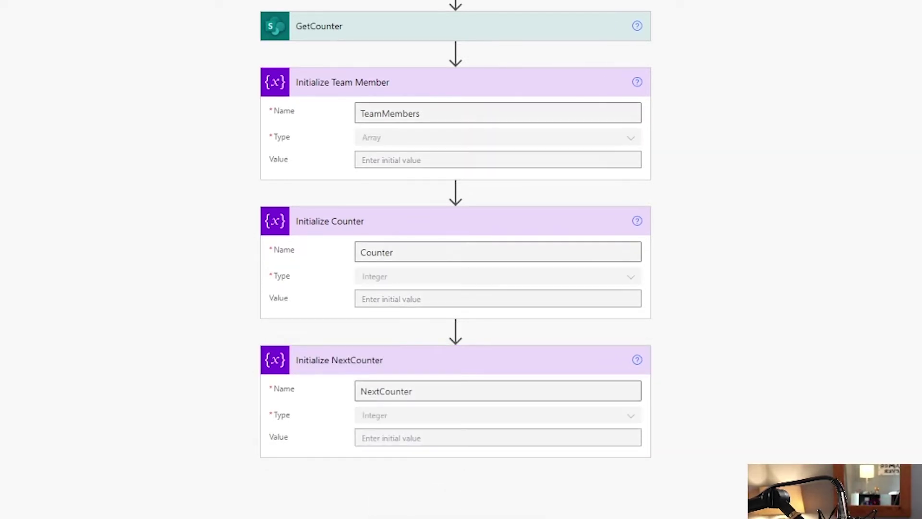
Set Counter's initial value to int(add(outputs('GetCounter')?['body/Counter'],1)).
left_click(391, 297)
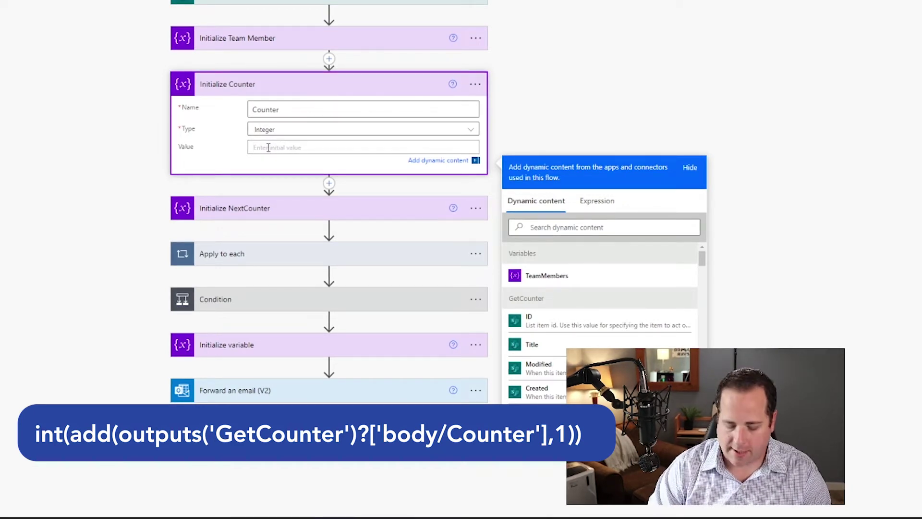
left_click(597, 201)
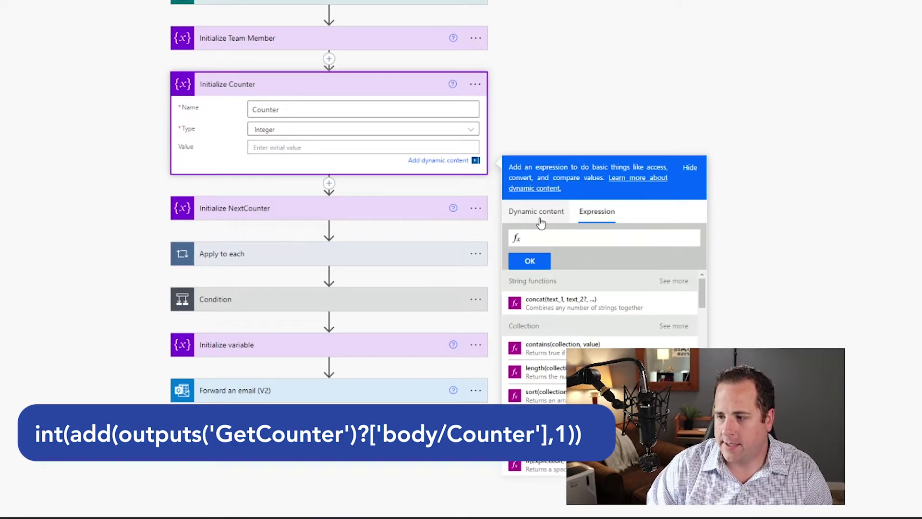
type("int(")
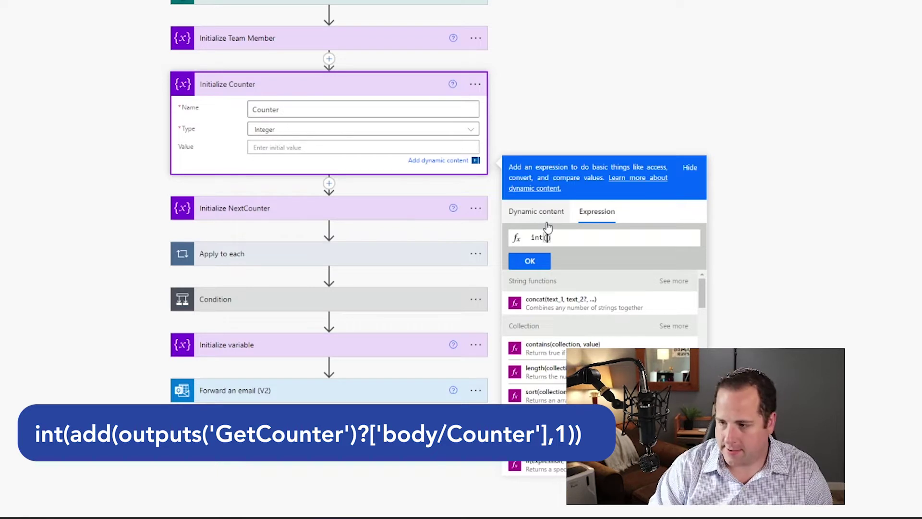
left_click(555, 220)
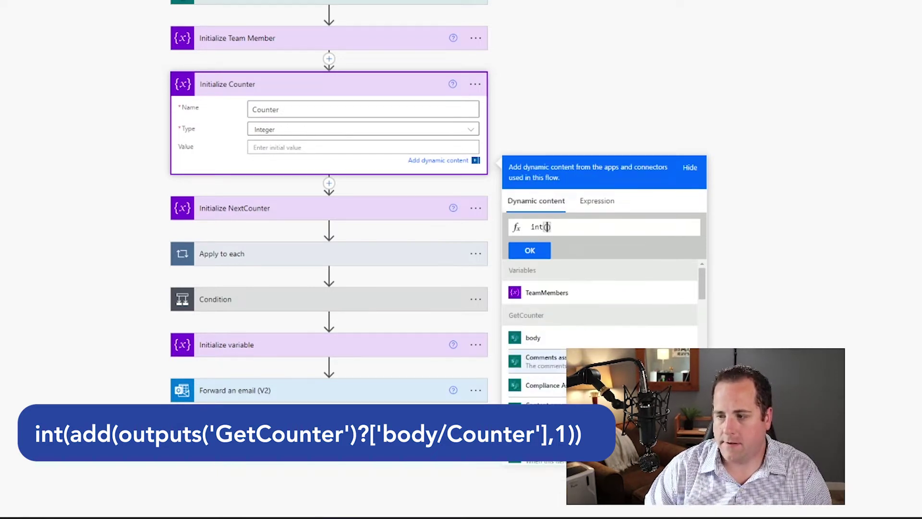
scroll(575, 342, "down", 1)
left_click(537, 380)
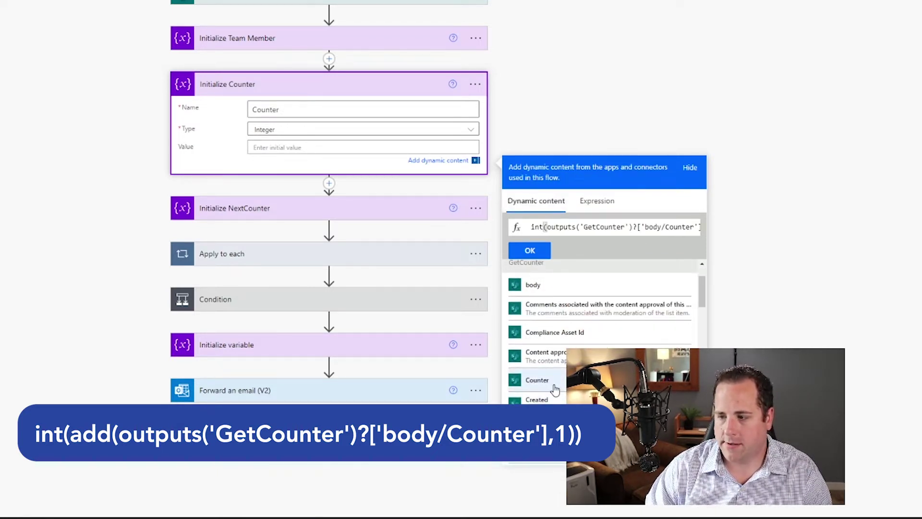
left_click(548, 250)
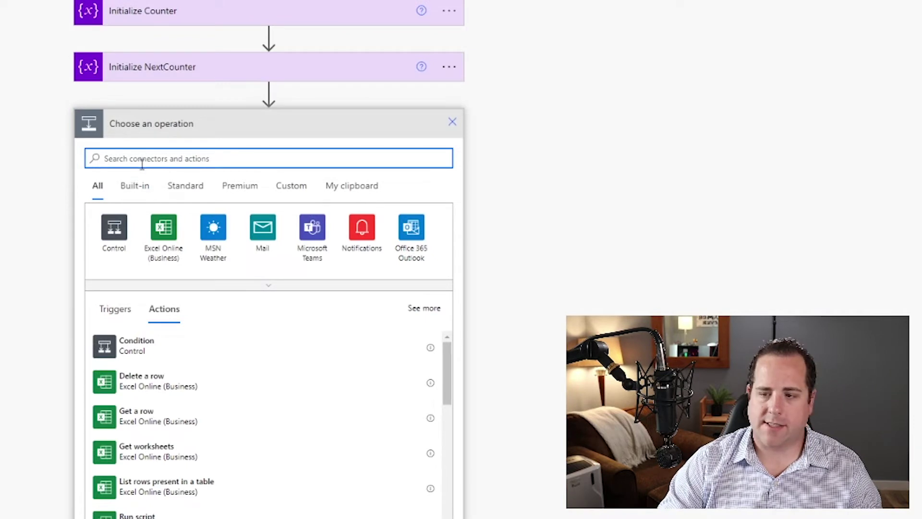
Add an Apply to each loop iterating over EmailList's value output.
type("apply")
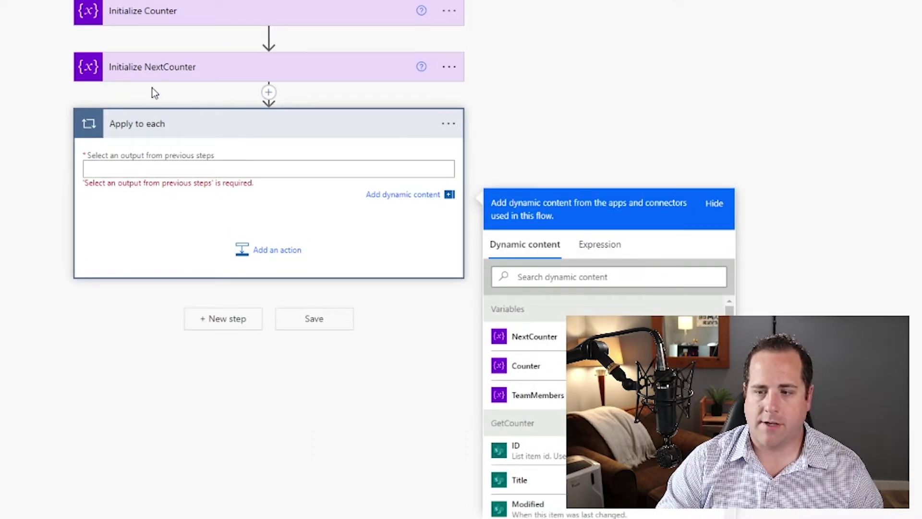
left_click(130, 169)
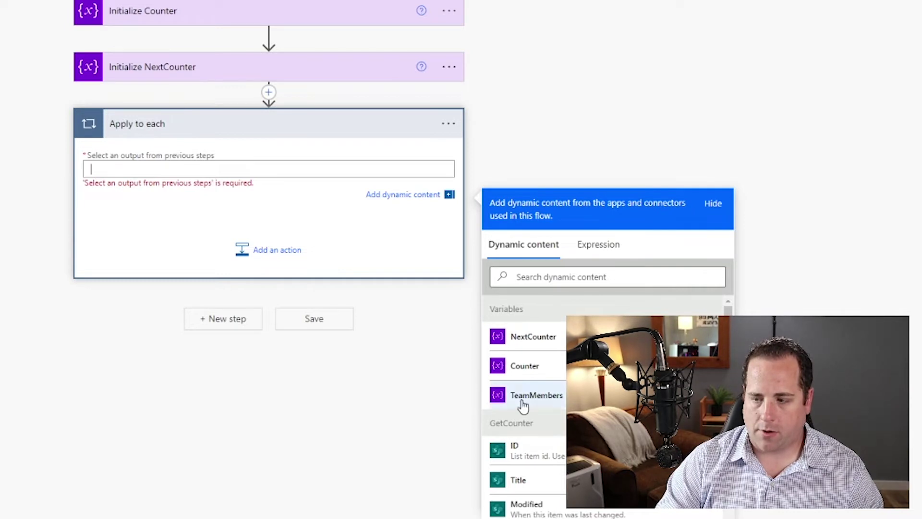
scroll(553, 365, "down", 3)
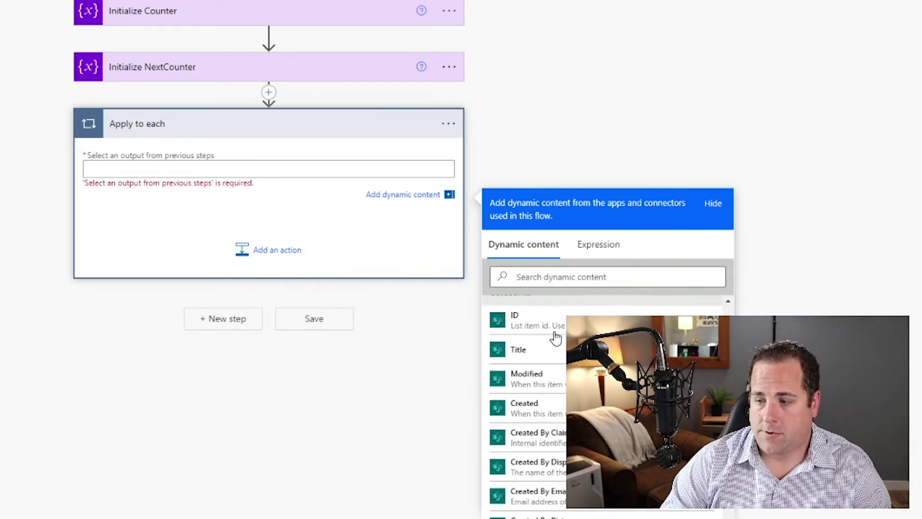
scroll(533, 357, "up", 2)
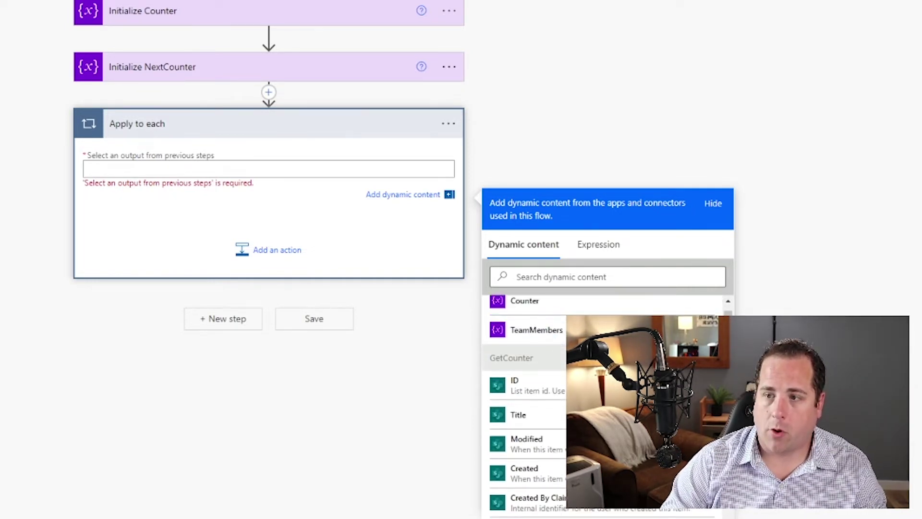
scroll(561, 391, "down", 10)
scroll(561, 394, "down", 10)
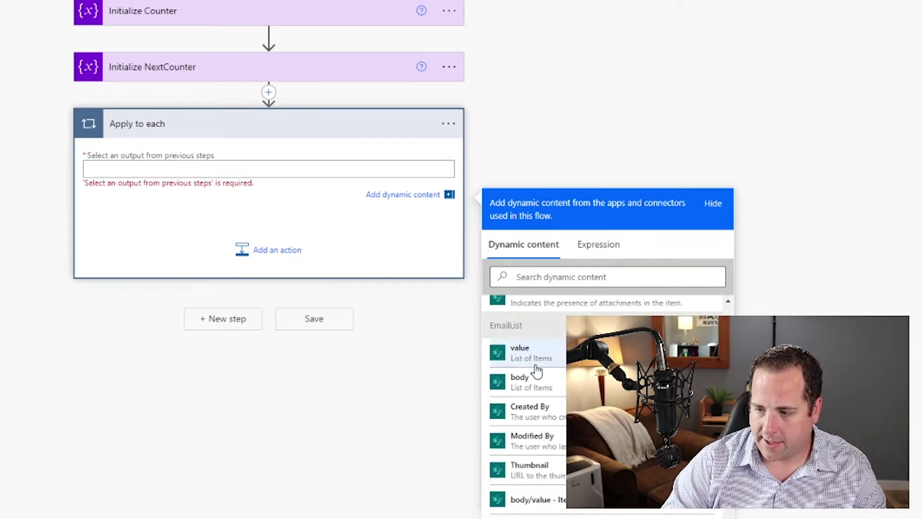
left_click(534, 359)
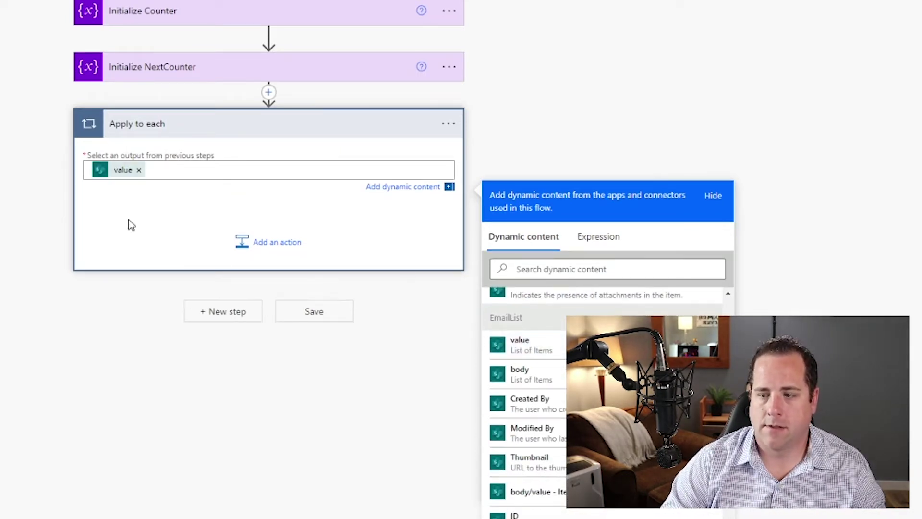
left_click(275, 247)
left_click(280, 243)
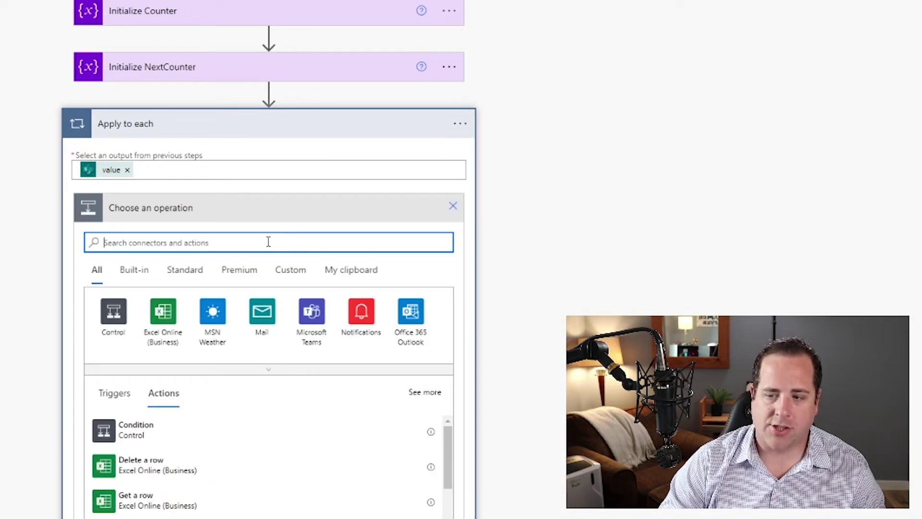
Inside the loop, append each item's Email to the TeamMembers array, then save the flow.
type("app")
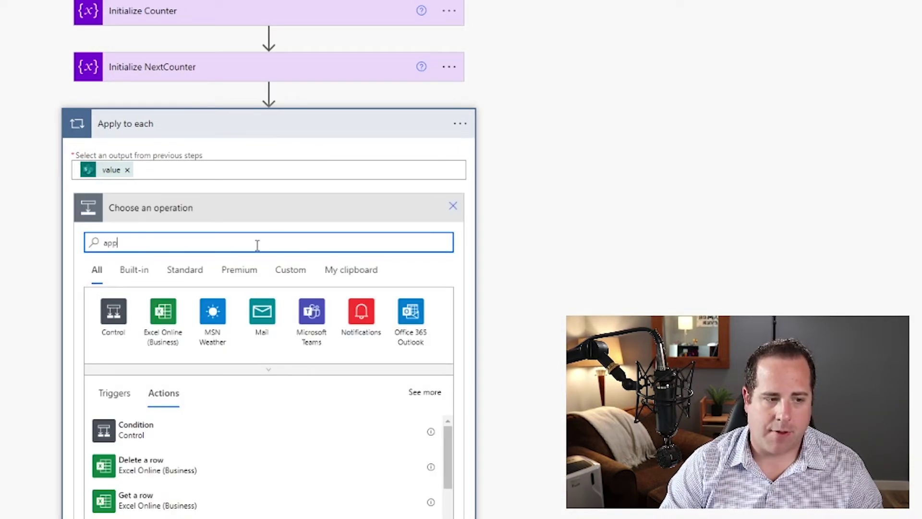
type("end to array v")
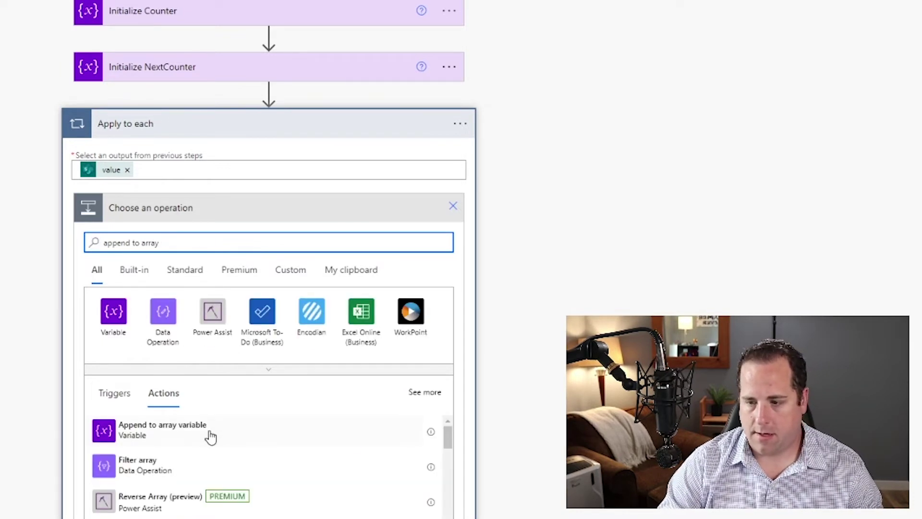
left_click(209, 434)
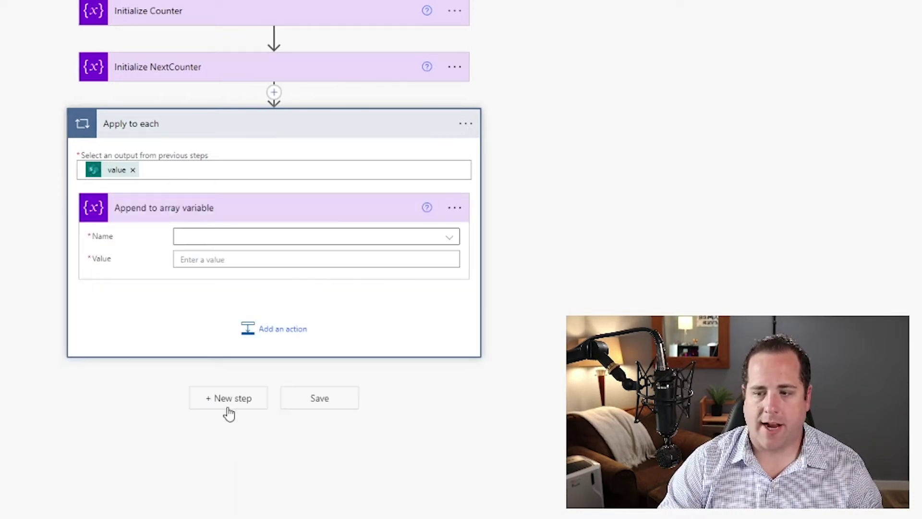
left_click(205, 238)
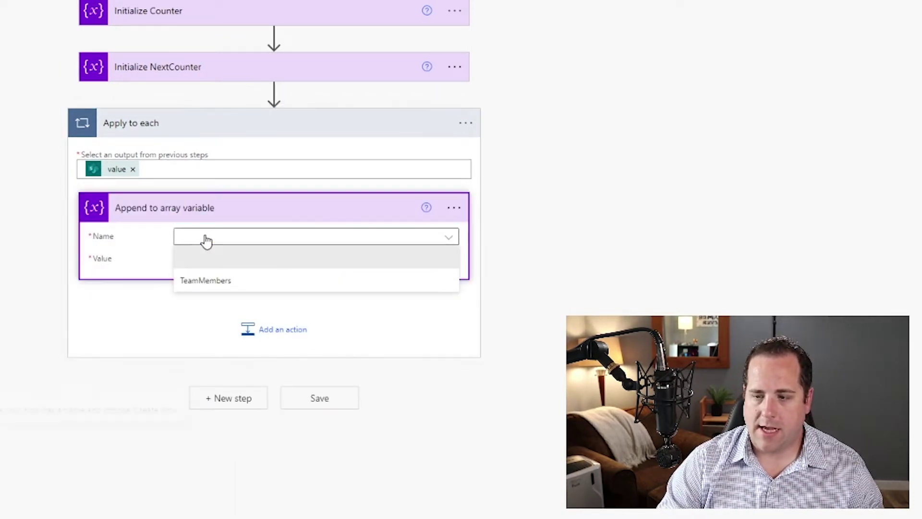
left_click(218, 286)
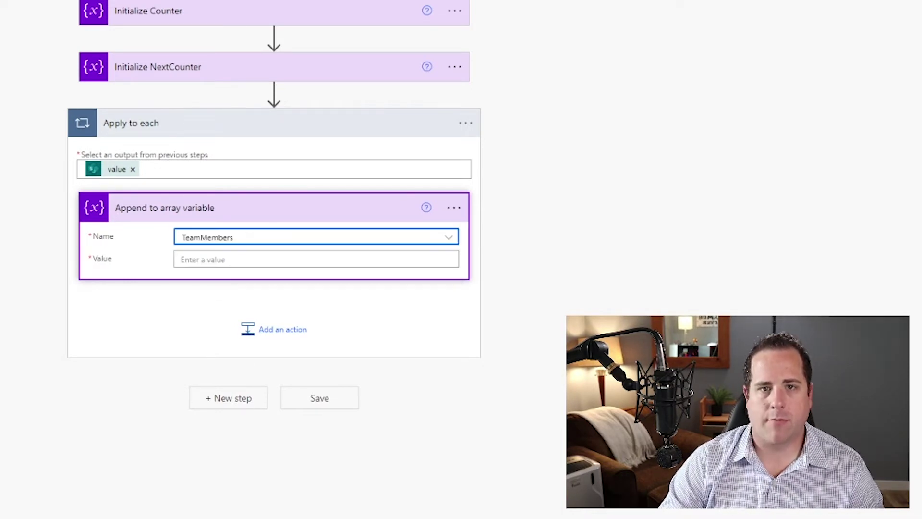
left_click(212, 259)
scroll(565, 448, "down", 5)
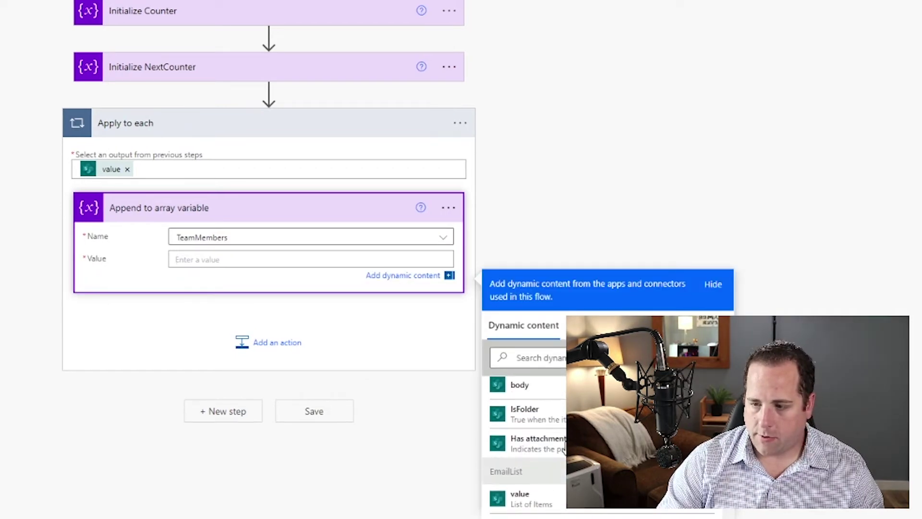
scroll(551, 463, "down", 3)
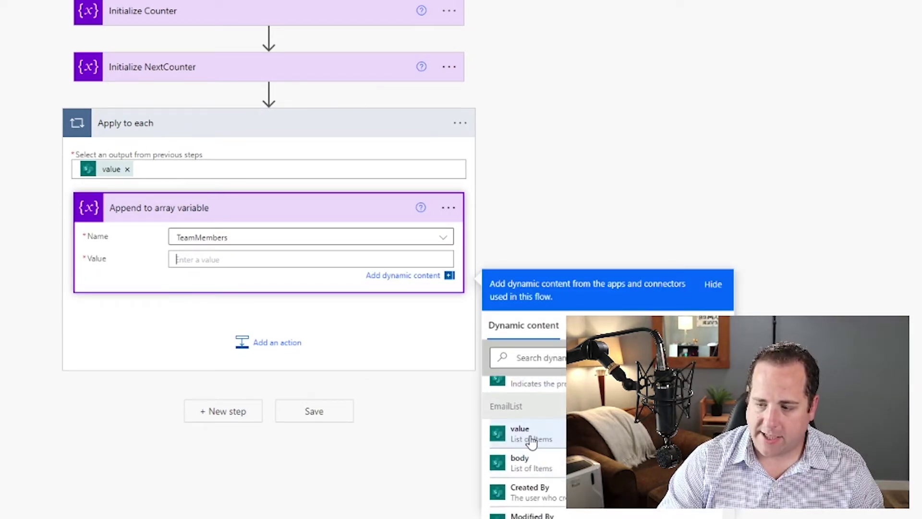
scroll(533, 464, "down", 3)
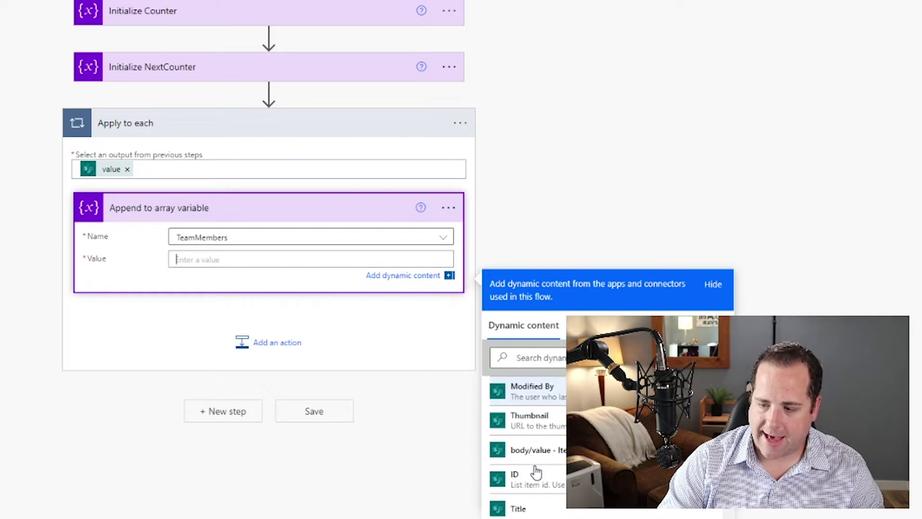
scroll(537, 473, "down", 3)
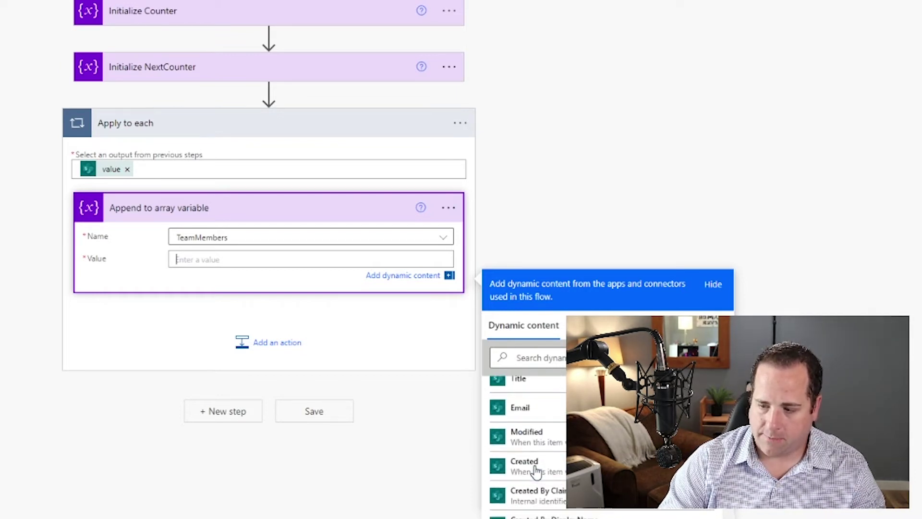
left_click(552, 416)
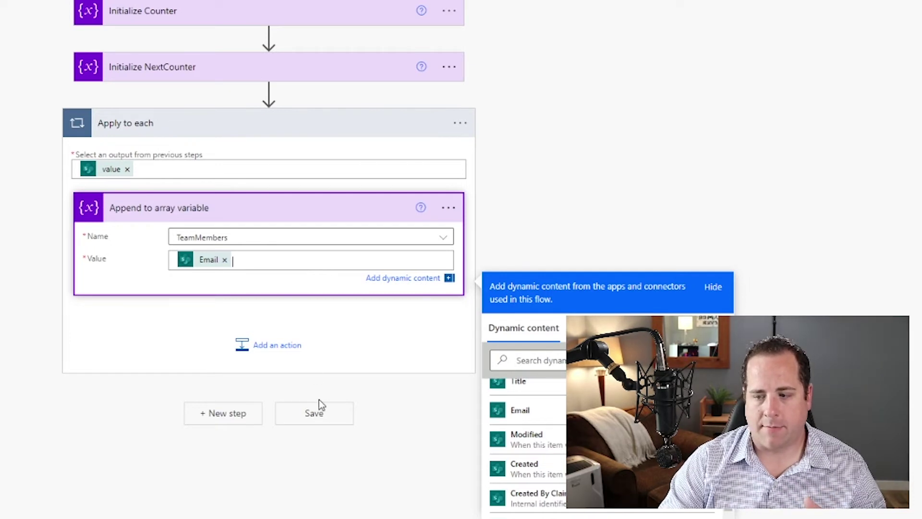
left_click(153, 283)
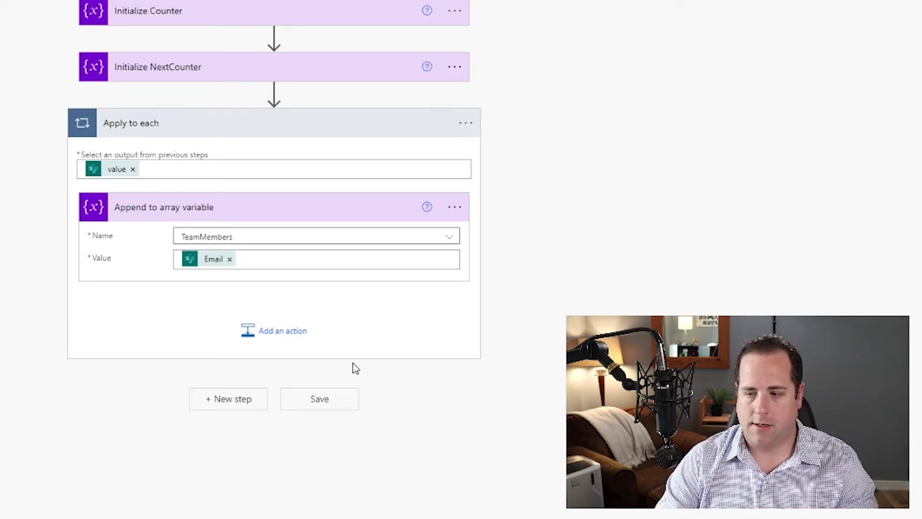
left_click(322, 399)
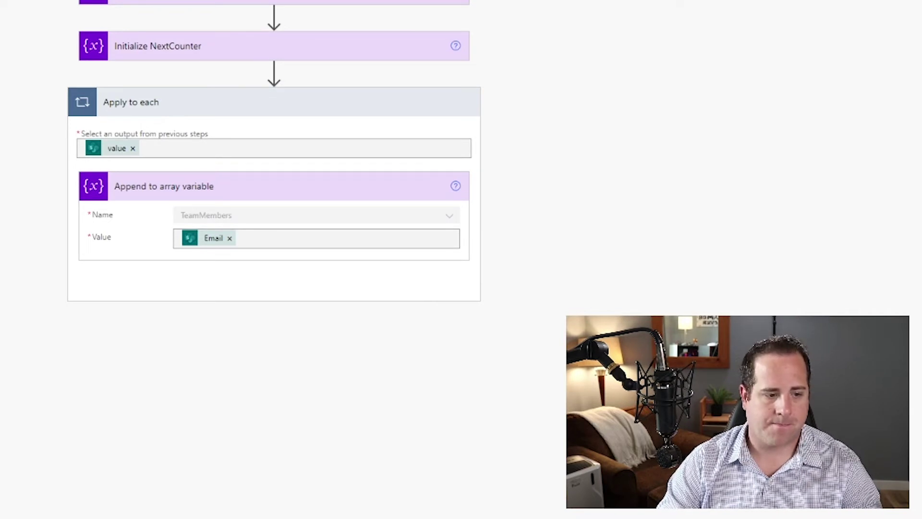
Add a Condition after the loop testing Counter with 'is greater than or equal to'.
left_click(208, 399)
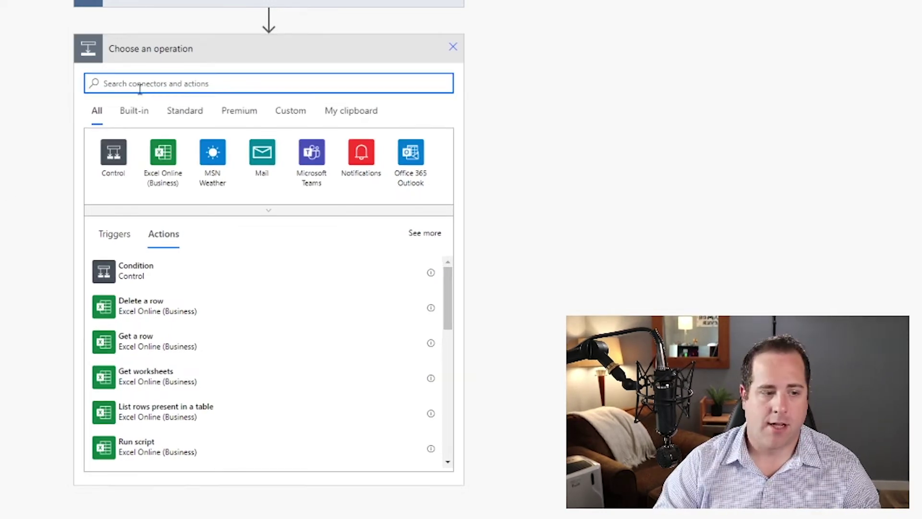
type("condition")
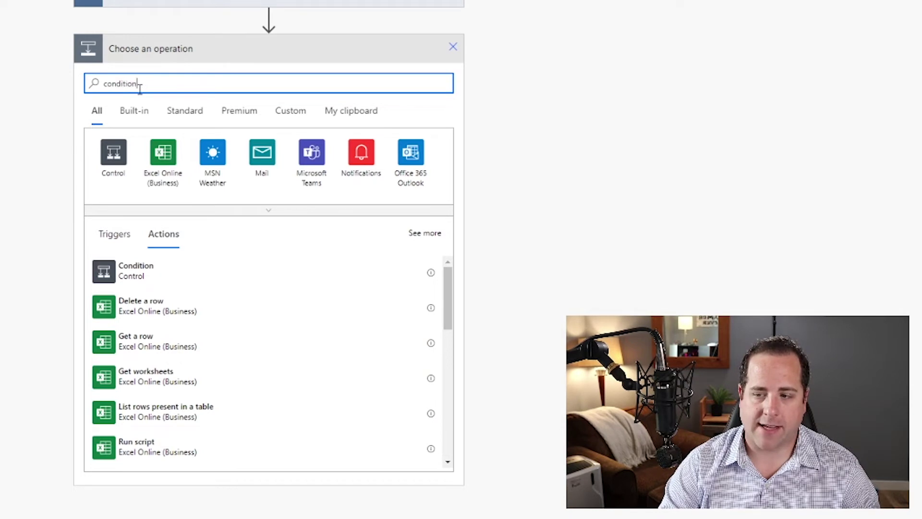
left_click(107, 269)
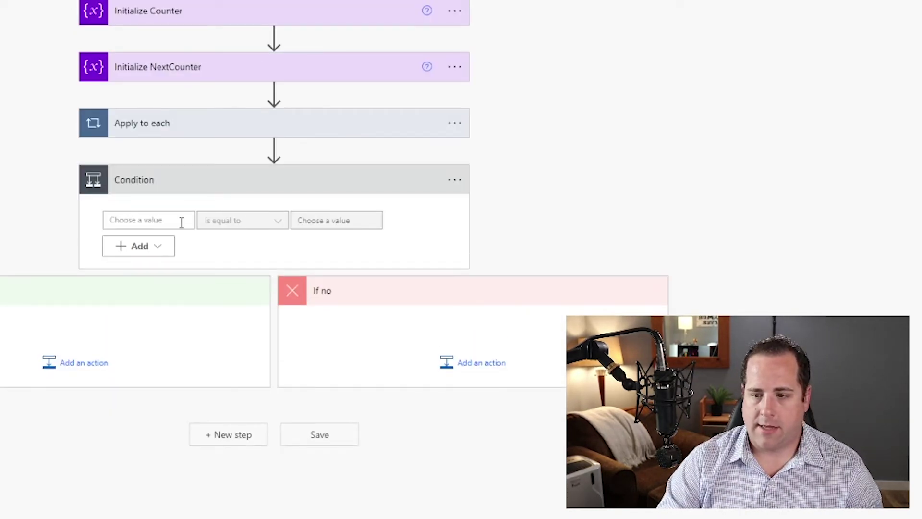
left_click(168, 221)
left_click(269, 409)
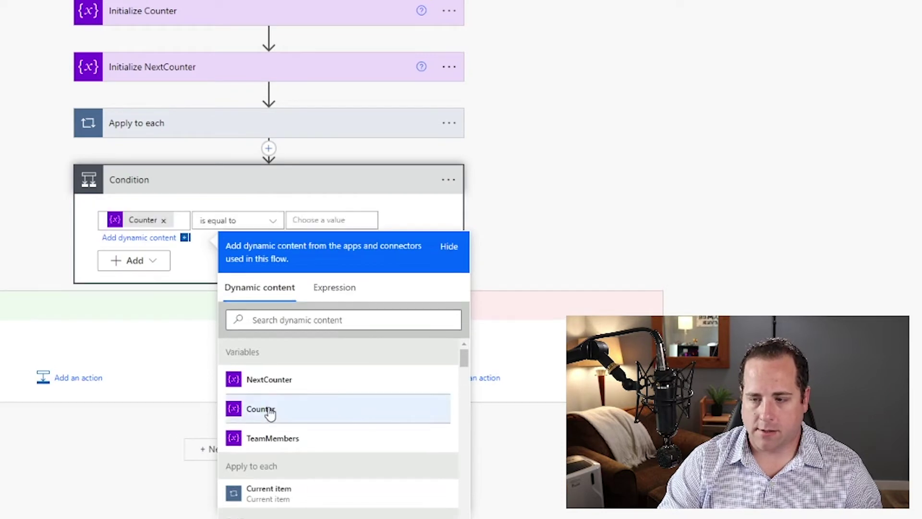
left_click(265, 219)
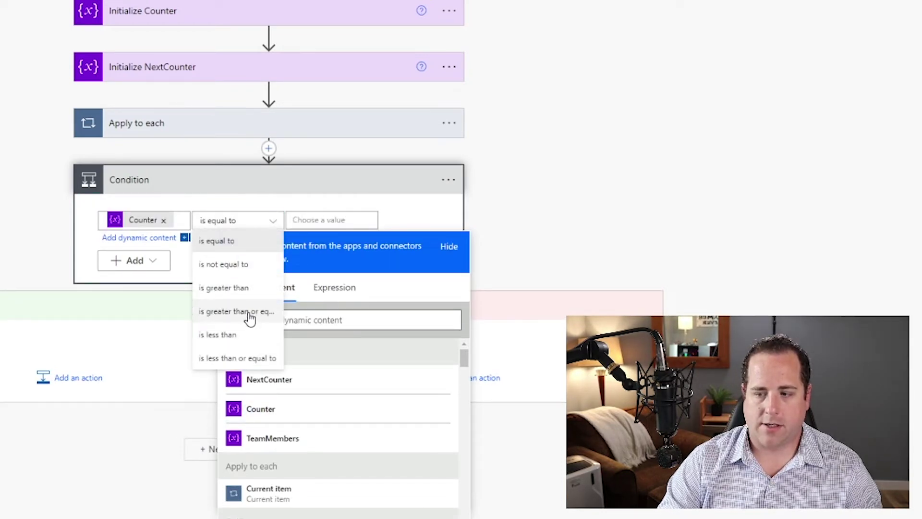
left_click(249, 313)
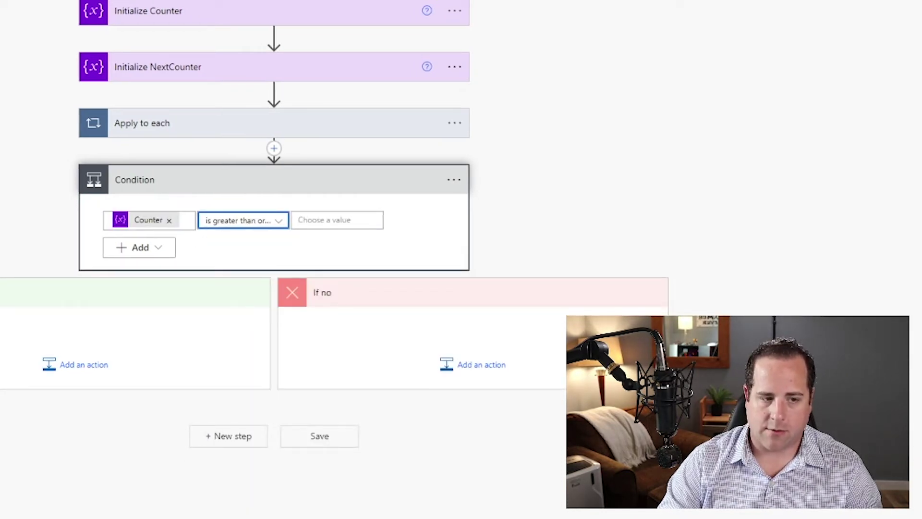
Set the condition's comparison value to the expression length(variables('TeamMembers')).
left_click(332, 220)
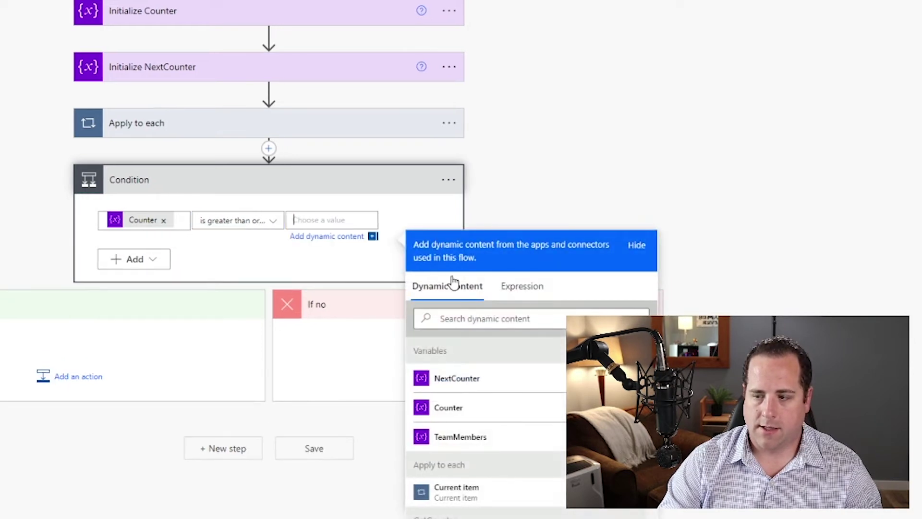
left_click(531, 298)
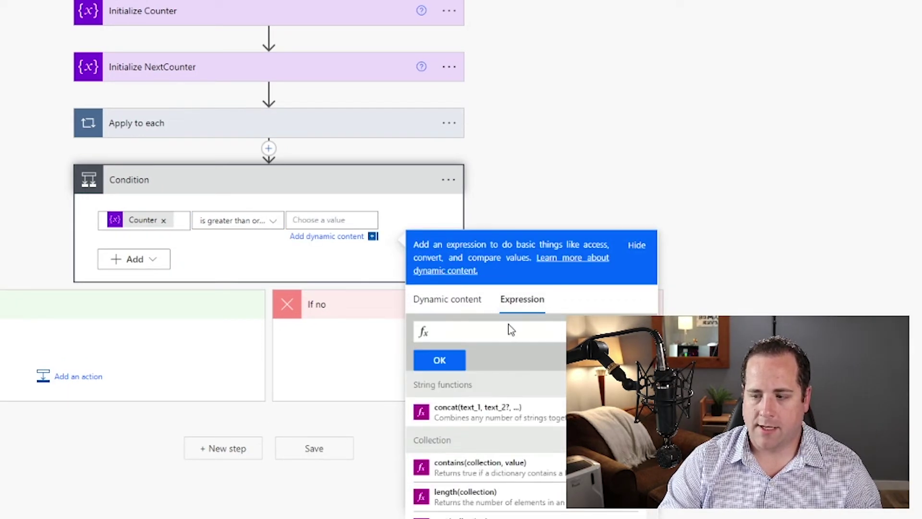
type("len")
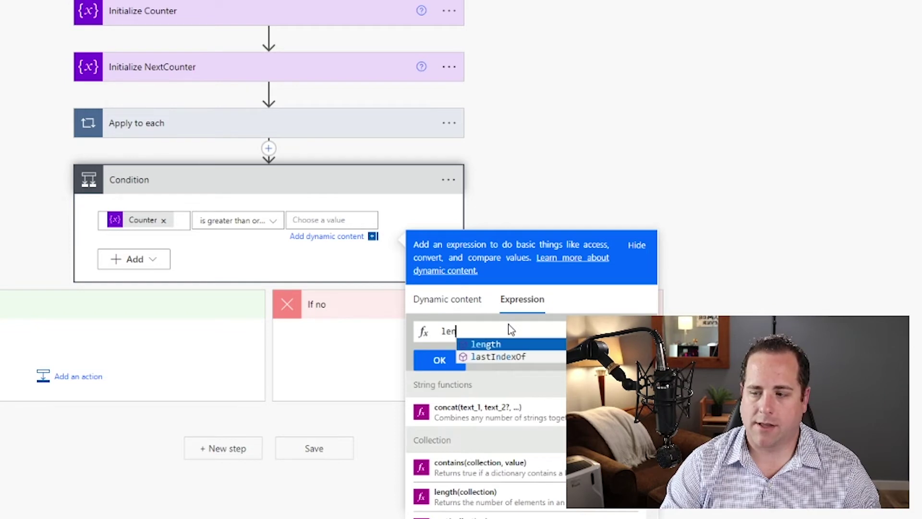
left_click(465, 344)
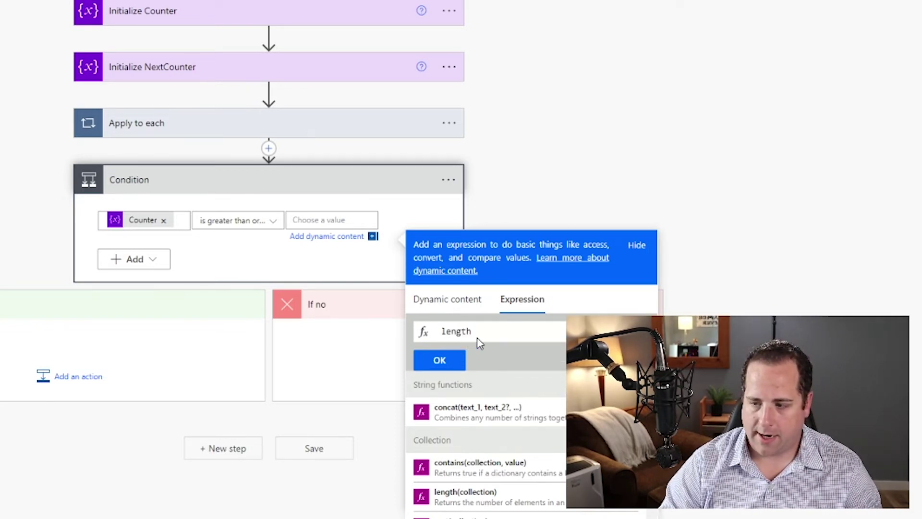
left_click(473, 495)
key("ctrl+a")
key("BackSpace")
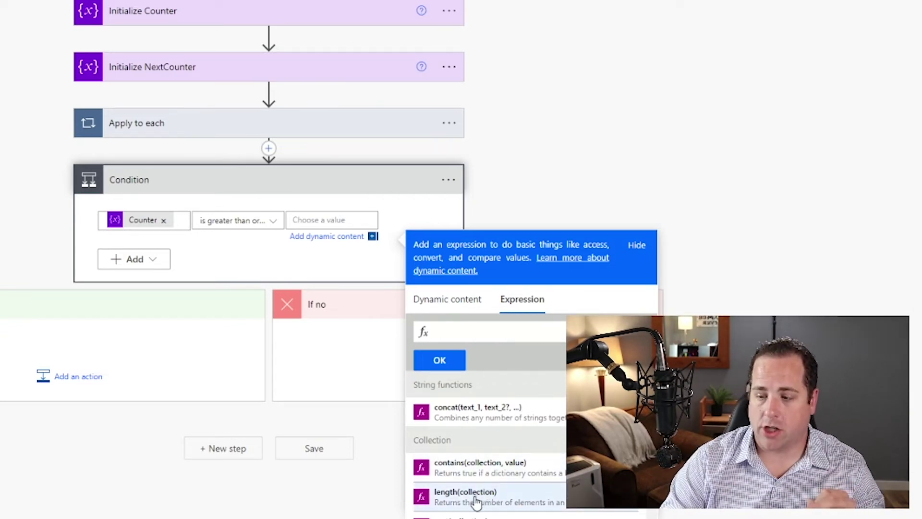
scroll(480, 490, "down", 1)
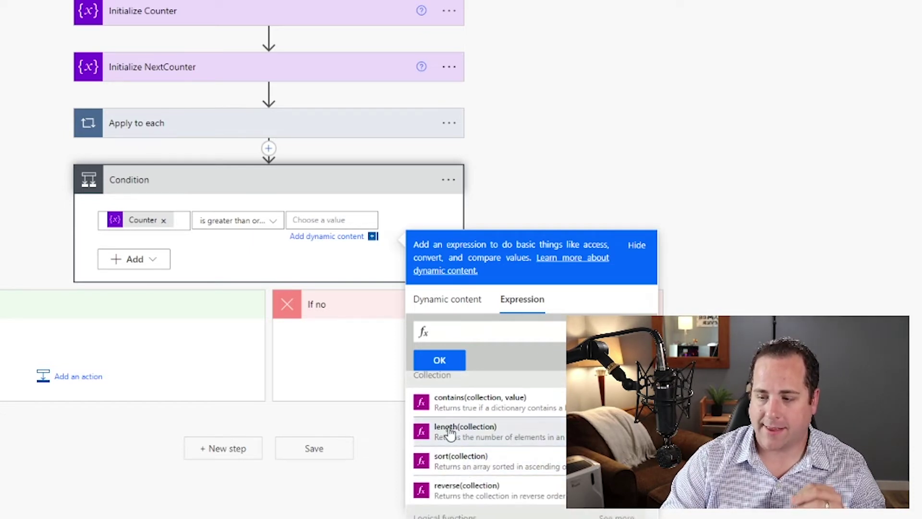
left_click(450, 432)
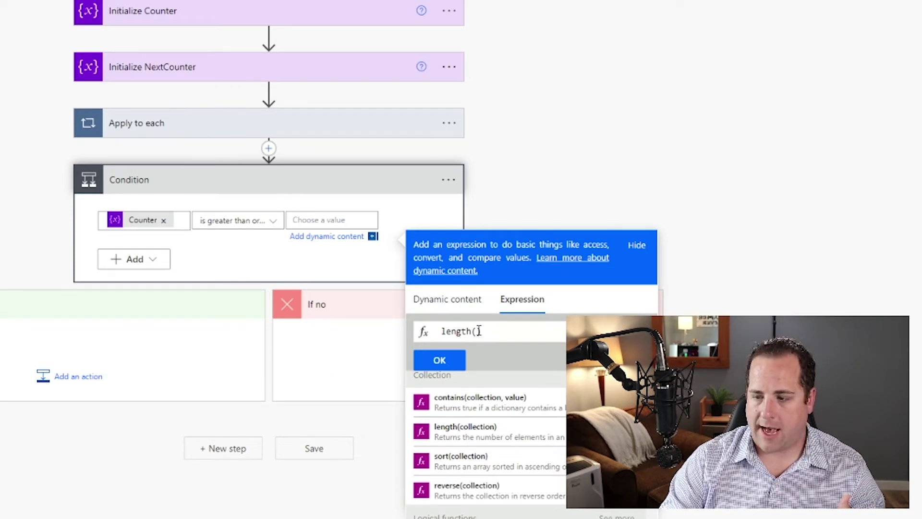
left_click(458, 305)
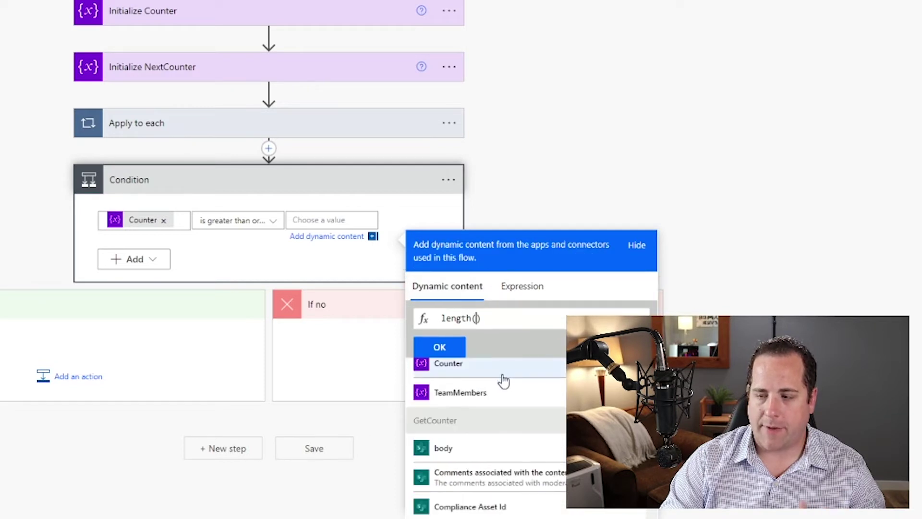
left_click(481, 391)
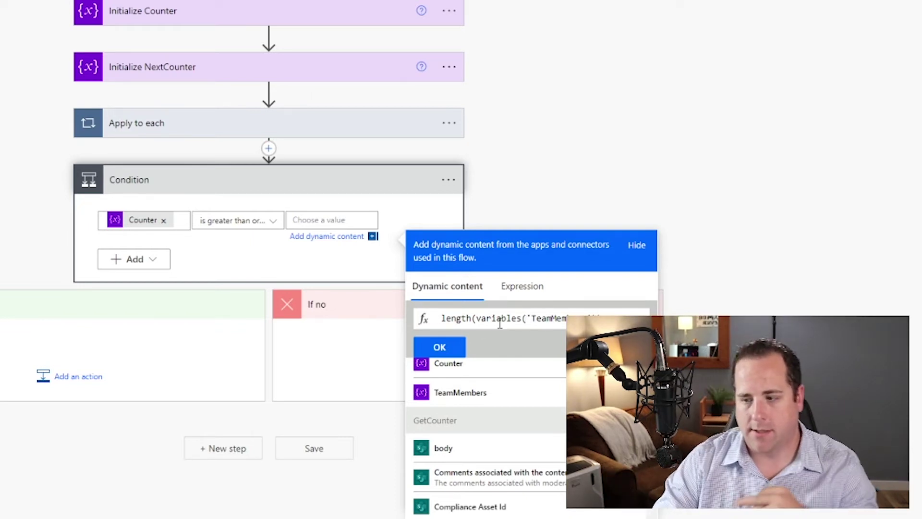
left_click(439, 346)
left_click(833, 169)
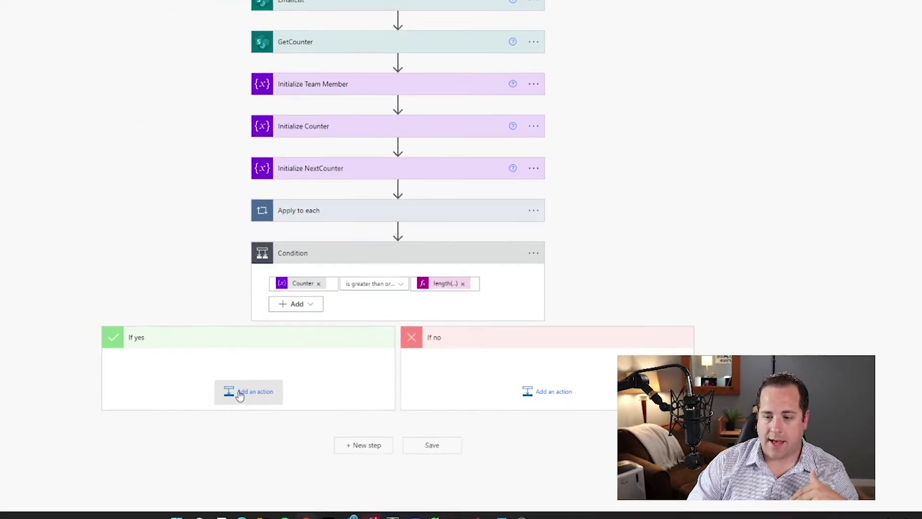
Under If yes, add a Set variable action assigning NextCounter the value 0.
left_click(240, 394)
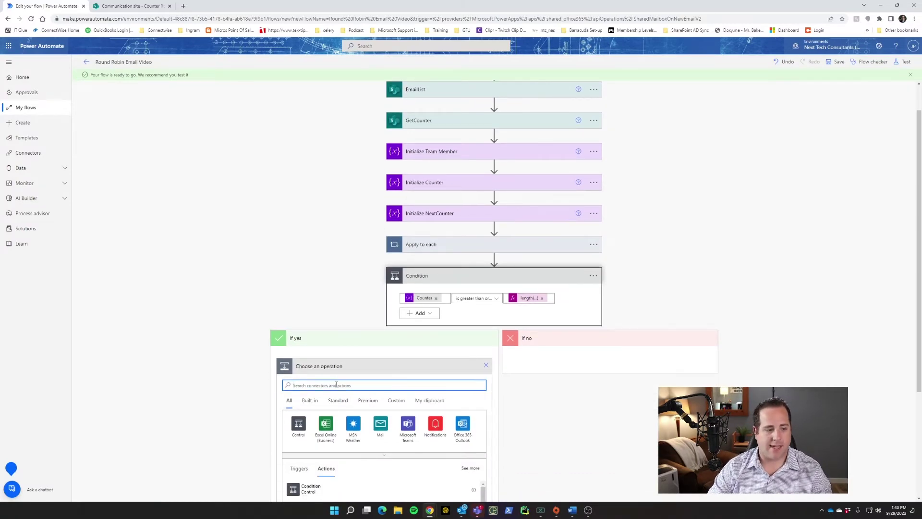
type("set")
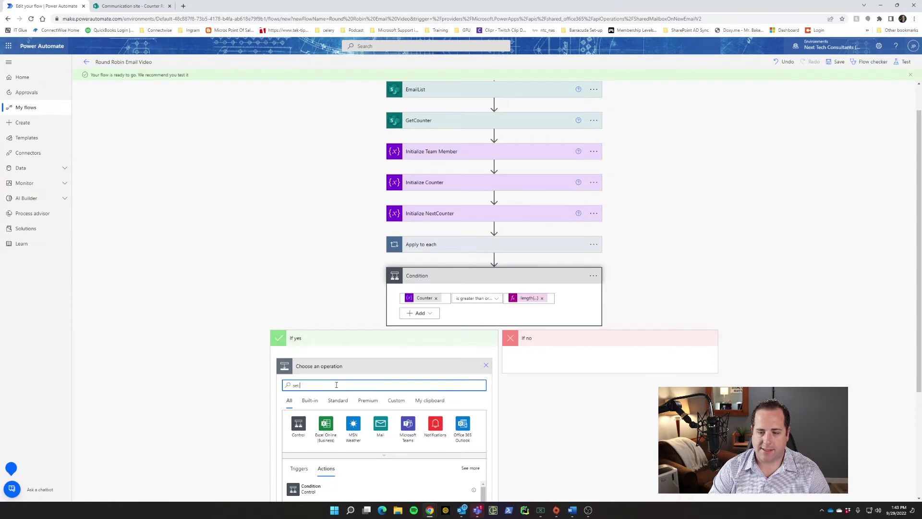
type(" variable")
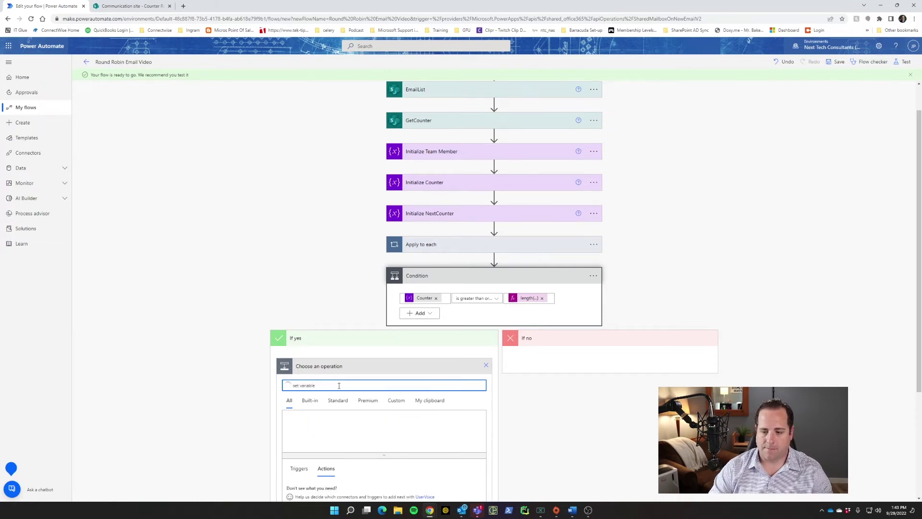
left_click(312, 488)
left_click(363, 404)
left_click(362, 422)
left_click(361, 412)
type("0")
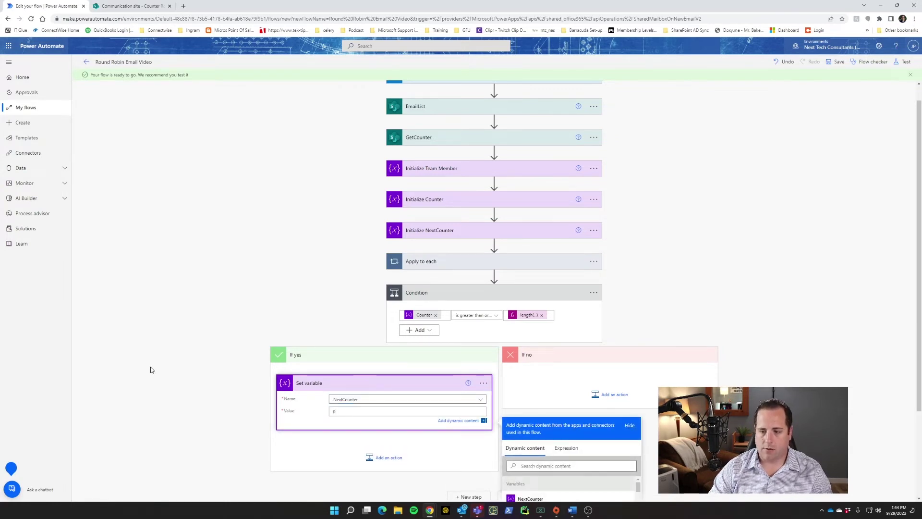
left_click(152, 369)
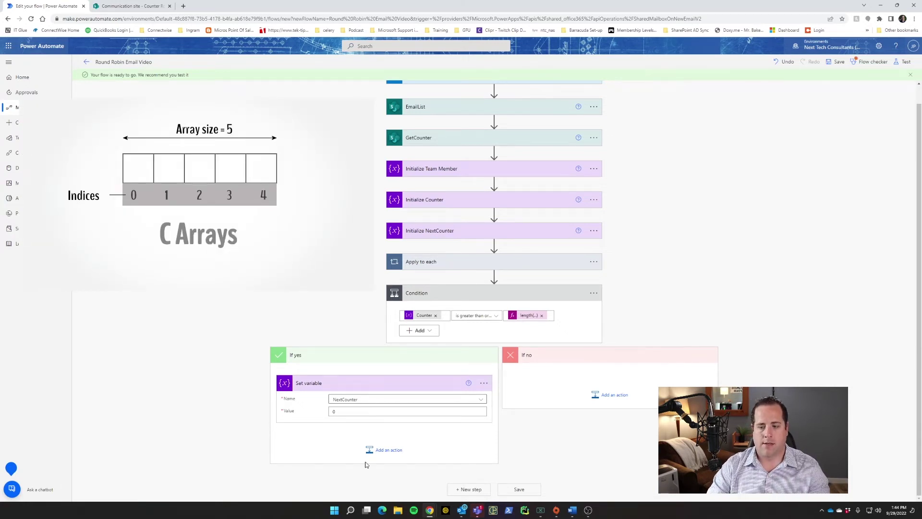
left_click(384, 451)
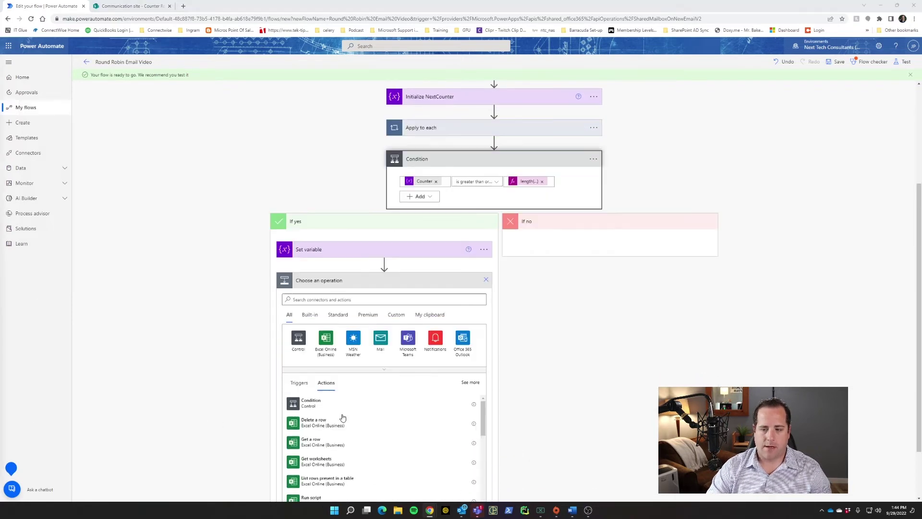
Add a SharePoint Update item in If yes for the Communication site's Counter Round Robin list.
type("update item")
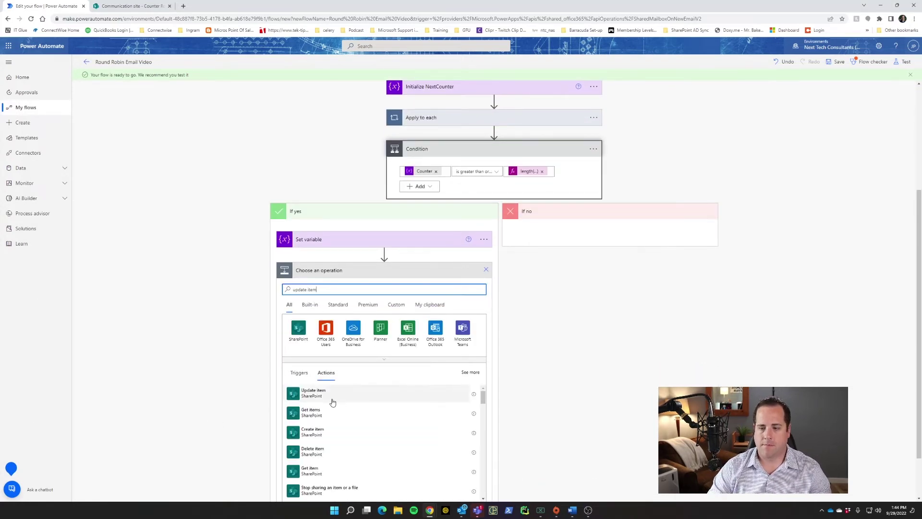
left_click(329, 392)
left_click(477, 370)
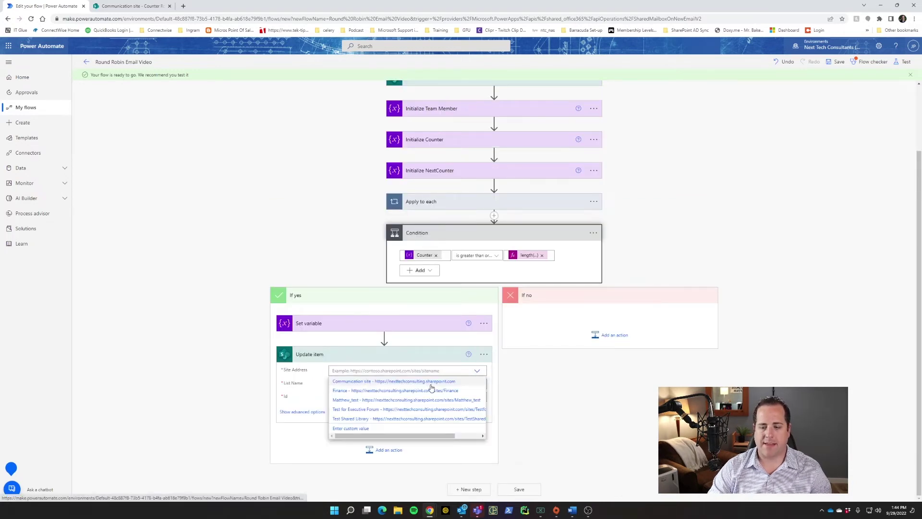
left_click(429, 384)
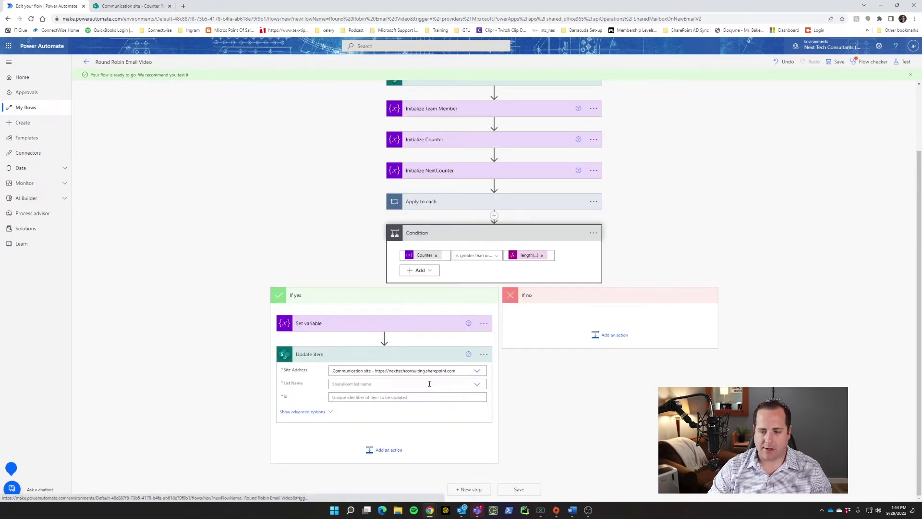
left_click(477, 384)
left_click(403, 413)
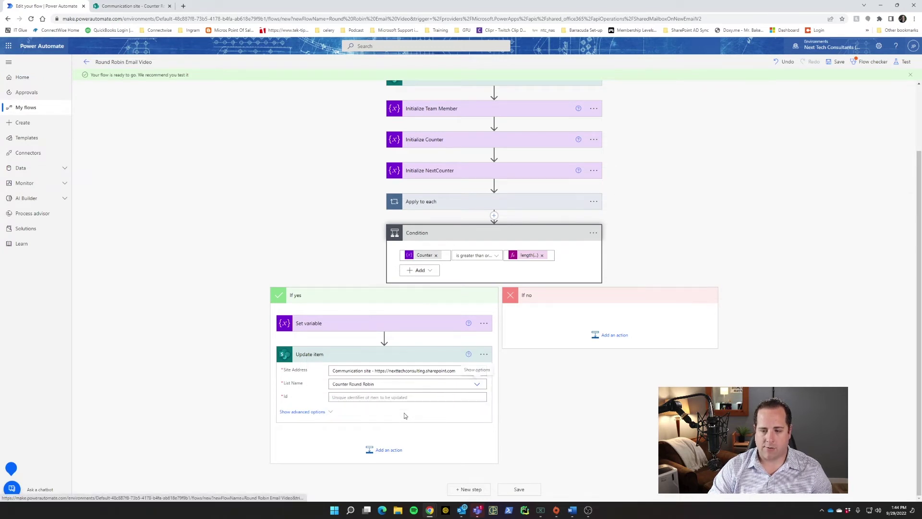
Set the item Id to 1 and fill Title with the Title dynamic value.
left_click(378, 398)
type("1")
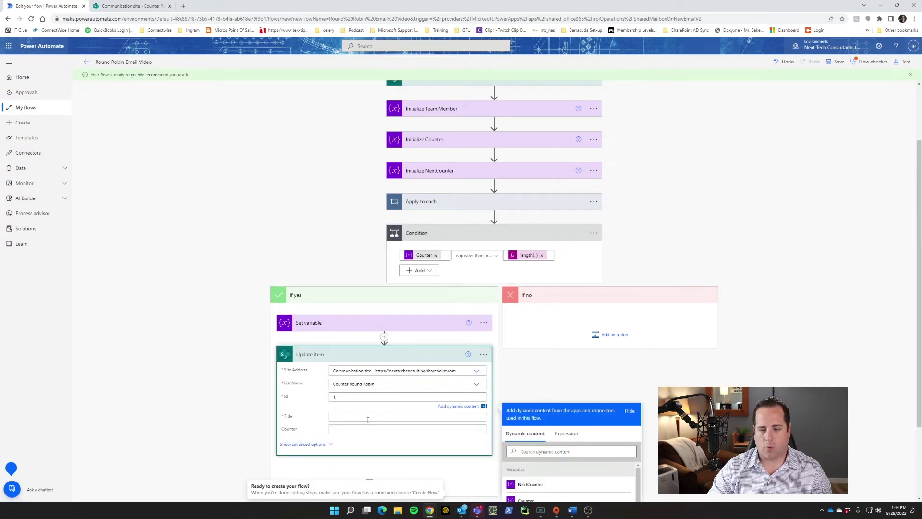
left_click(368, 420)
scroll(500, 446, "down", 1)
scroll(523, 462, "down", 1)
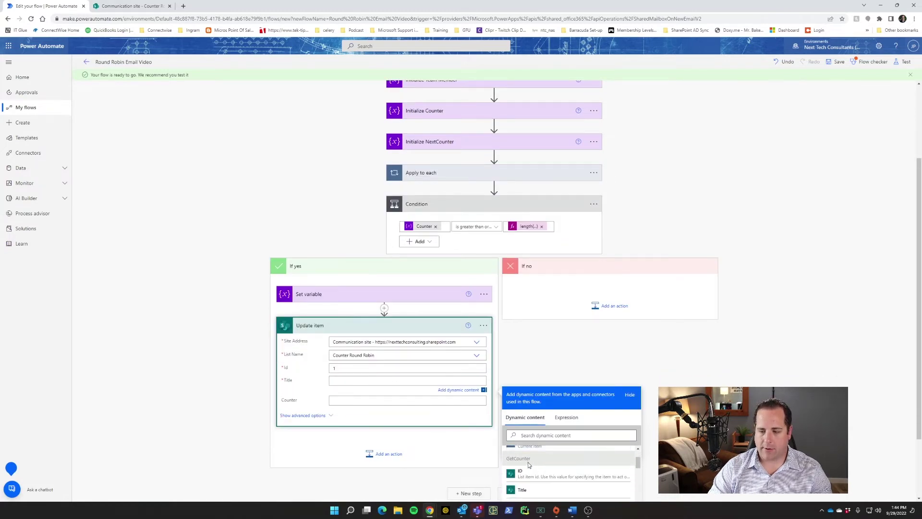
left_click(522, 490)
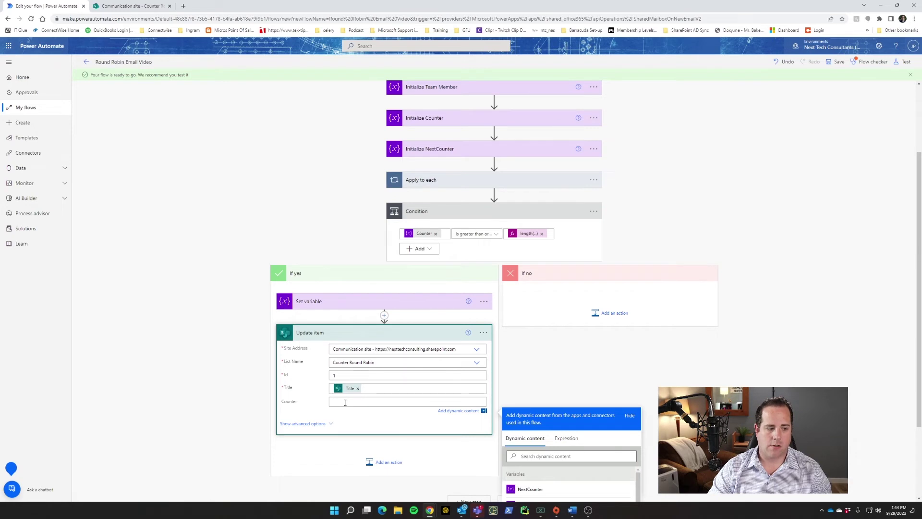
left_click(166, 395)
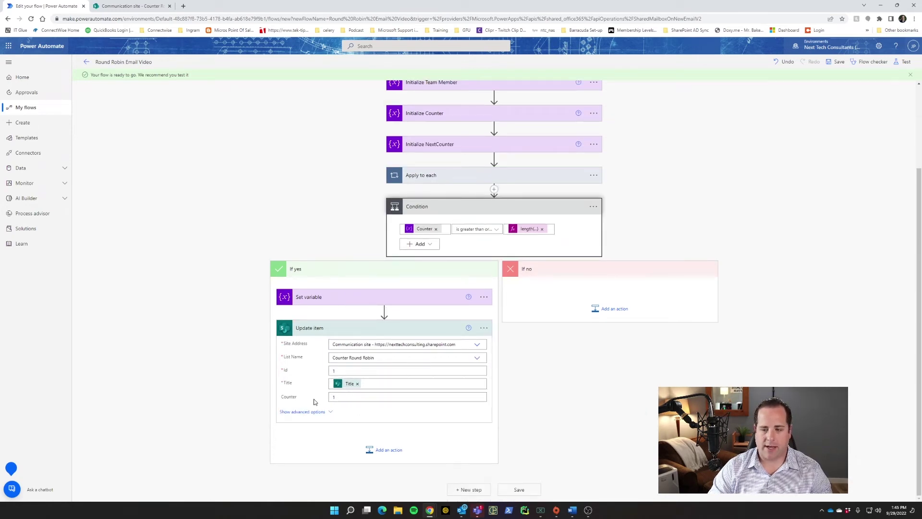
left_click(609, 316)
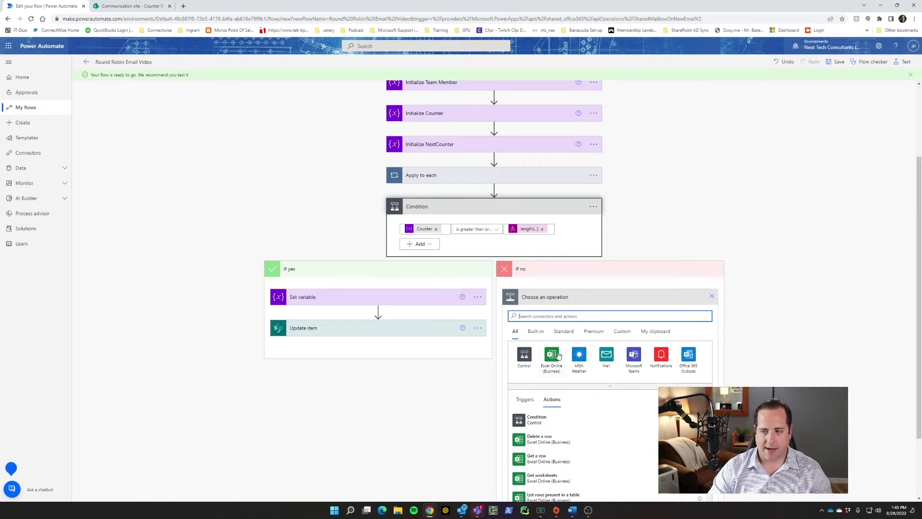
In the If no branch, add a Set variable setting NextCounter to the Counter value.
left_click(567, 319)
type("set variable")
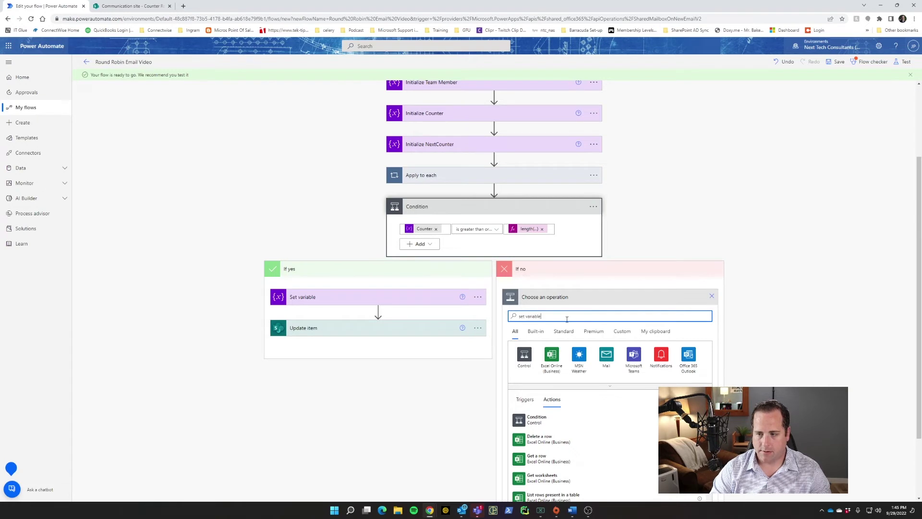
left_click(564, 387)
left_click(639, 403)
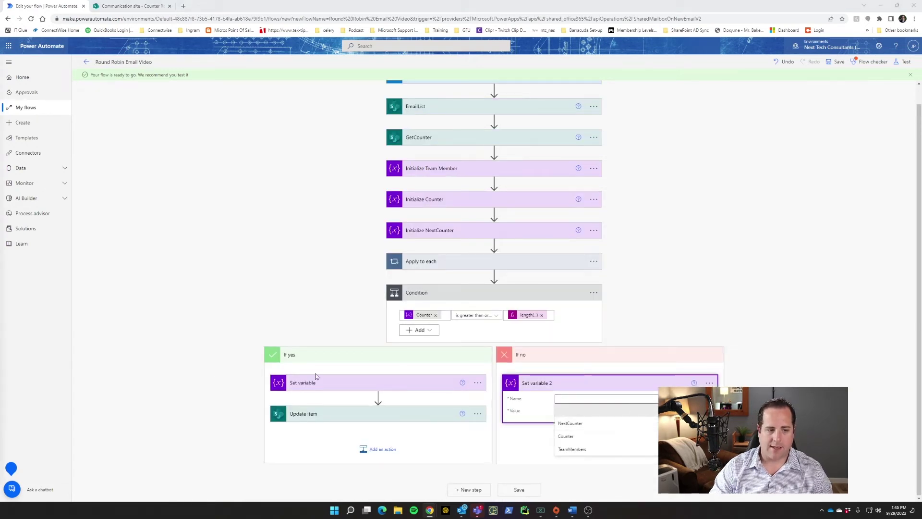
left_click(572, 423)
left_click(584, 412)
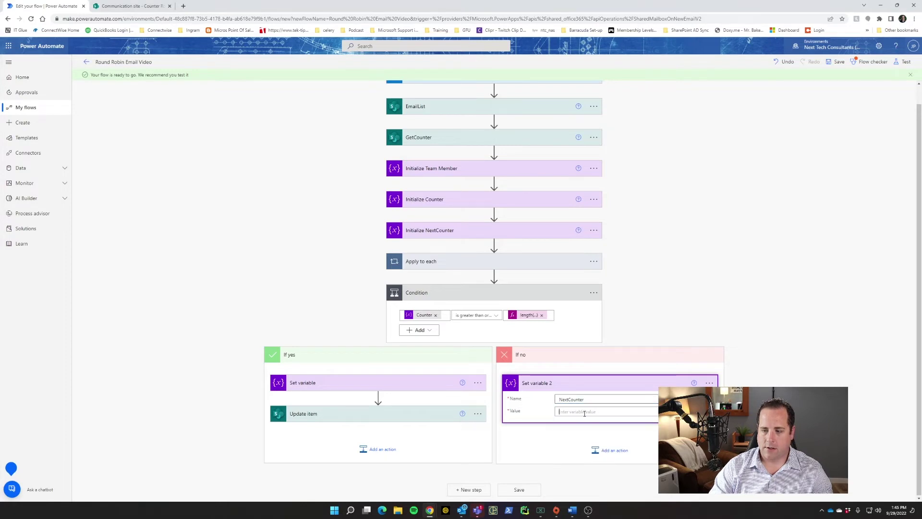
scroll(759, 432, "down", 1)
left_click(759, 468)
left_click(610, 323)
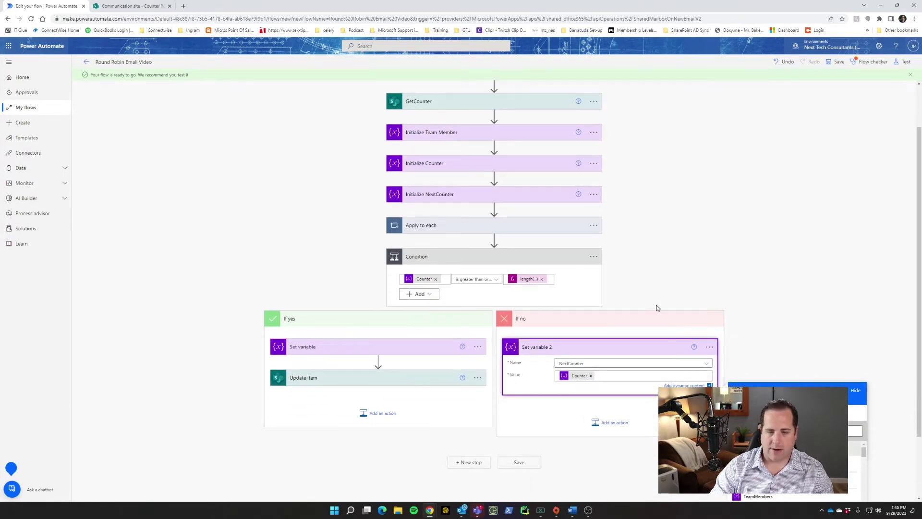
scroll(748, 280, "up", 1)
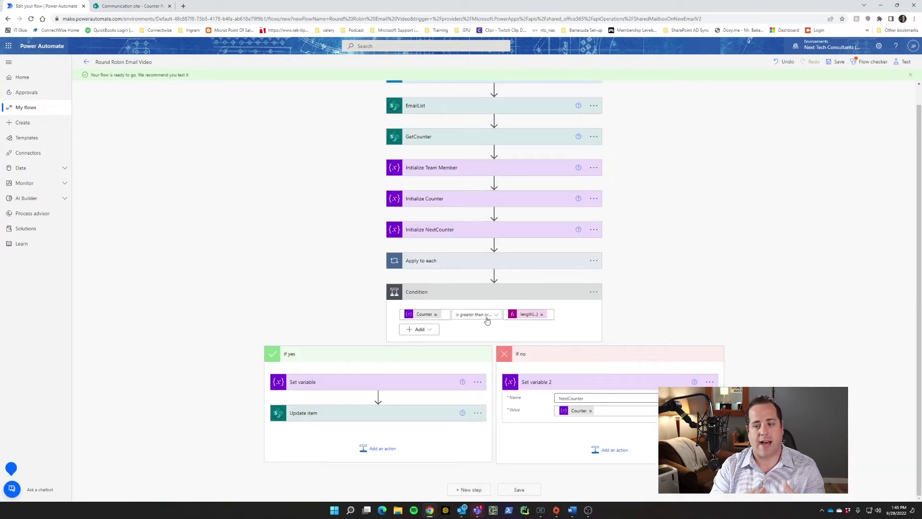
left_click(614, 450)
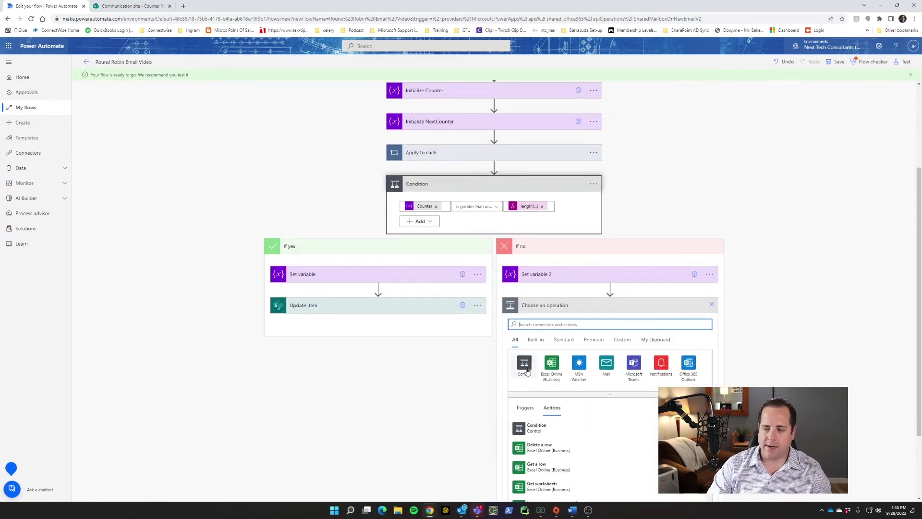
Add Update item 2 in If no for the Communication site's Counter Round Robin list.
key("alt+Tab")
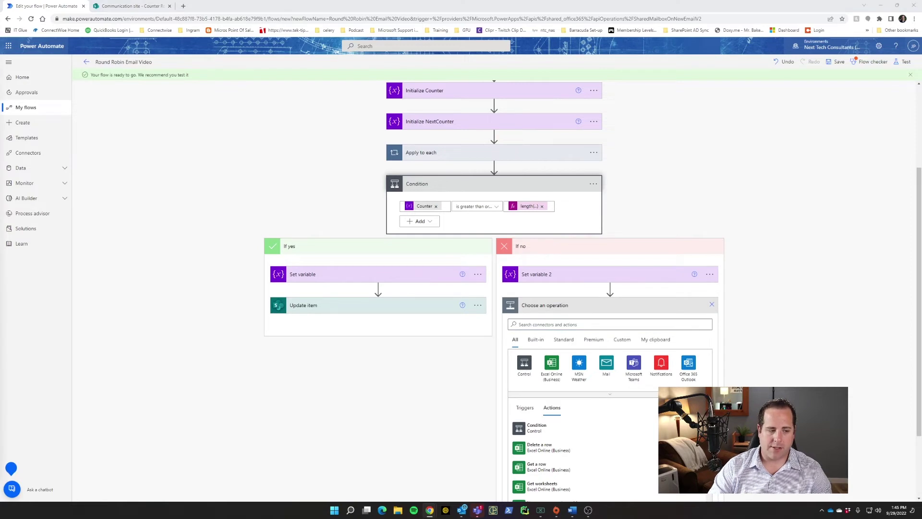
left_click(562, 324)
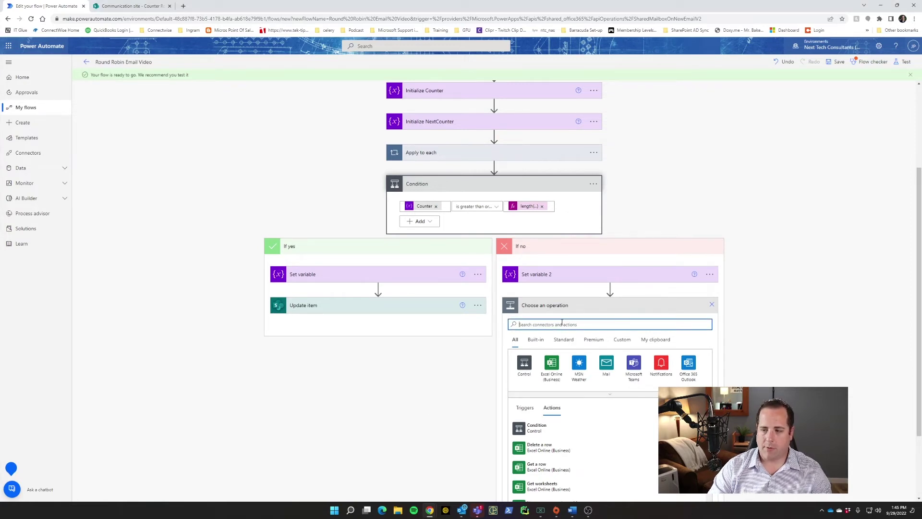
type("update item")
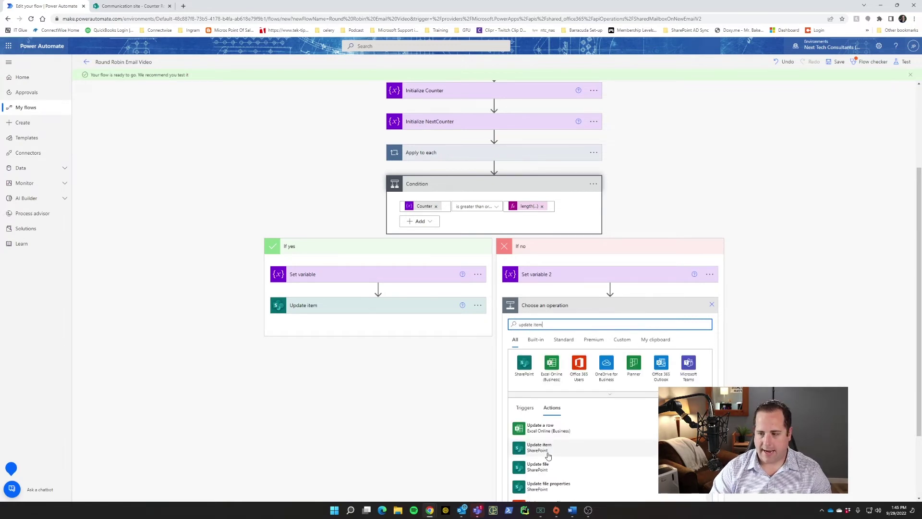
left_click(546, 451)
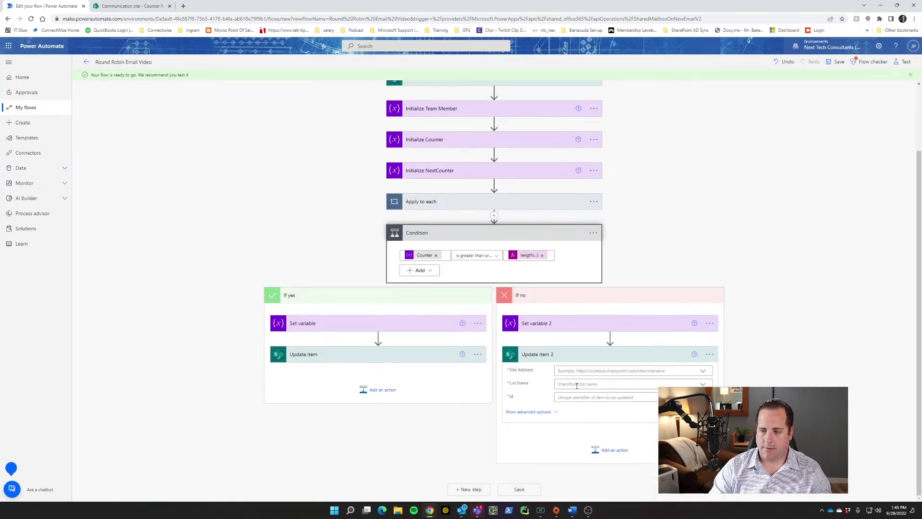
left_click(699, 371)
left_click(668, 382)
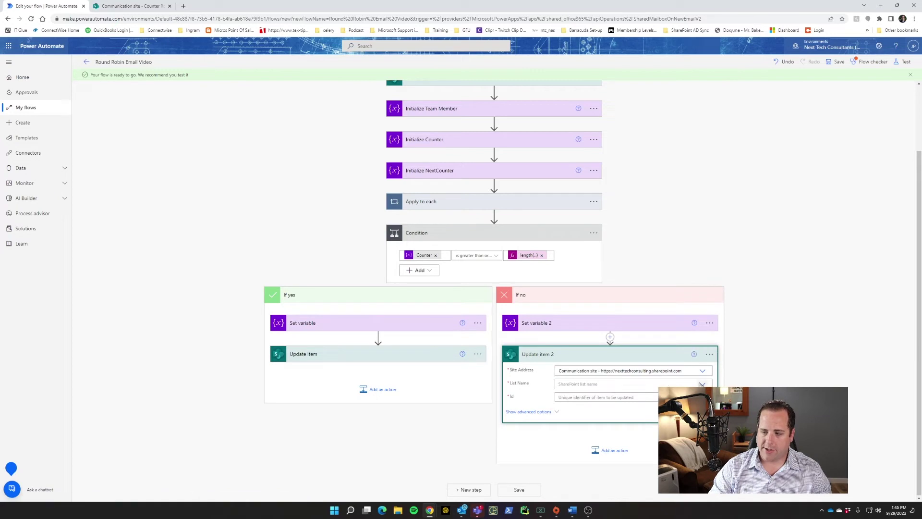
left_click(702, 384)
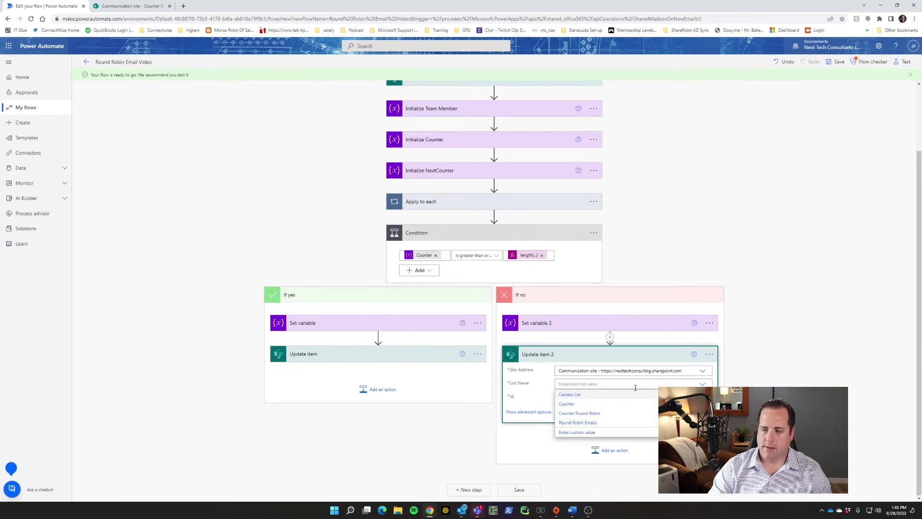
left_click(611, 414)
Set the item Id to 1 and fill Title with the Title dynamic value.
left_click(598, 398)
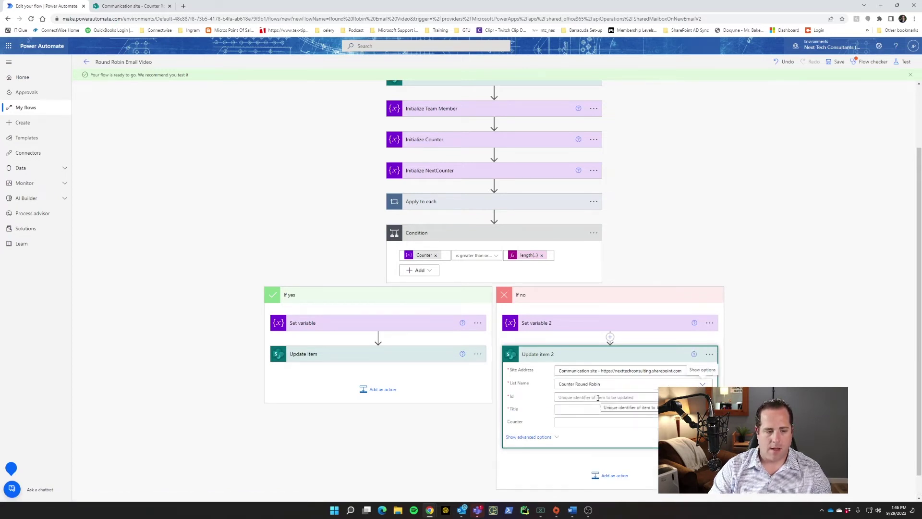
scroll(398, 407, "down", 2)
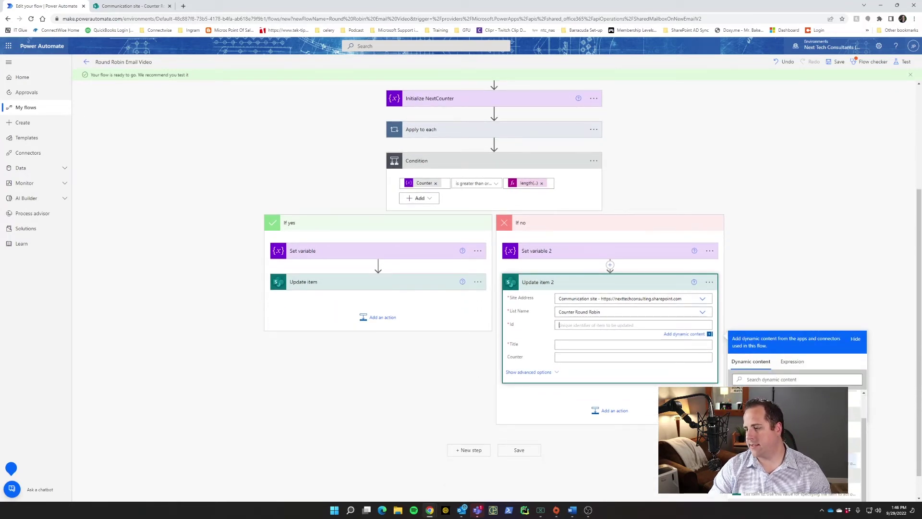
scroll(593, 293, "down", 1)
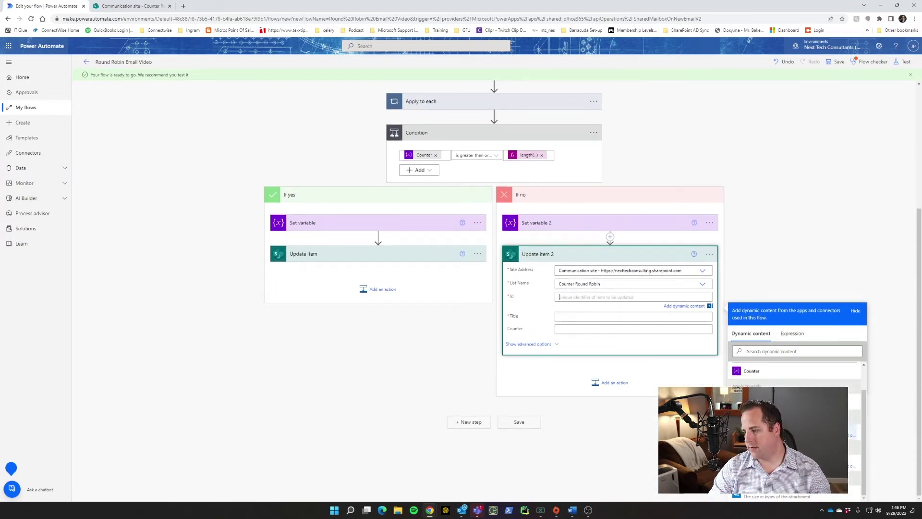
left_click(565, 297)
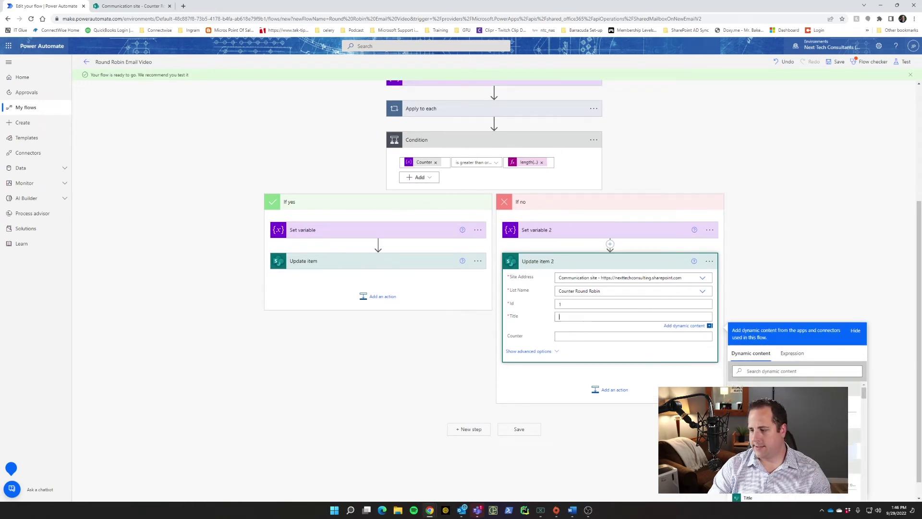
left_click(769, 461)
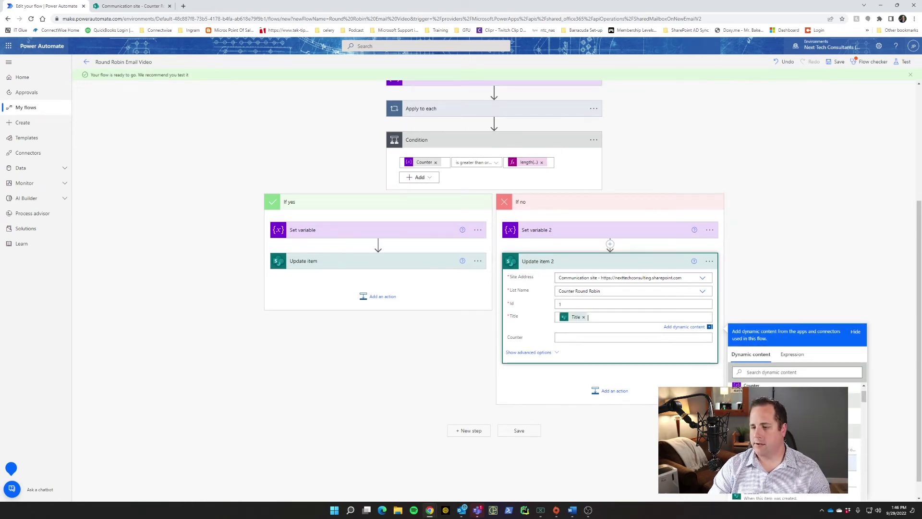
left_click(593, 337)
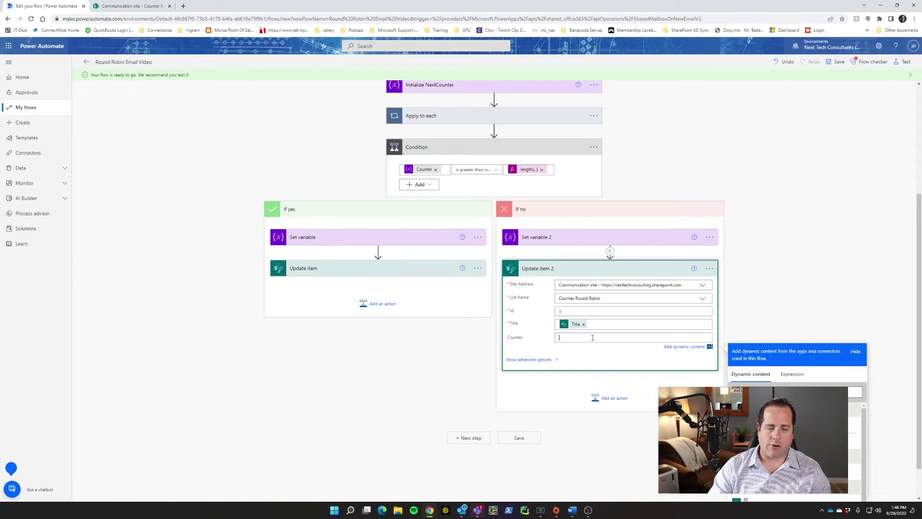
left_click(792, 374)
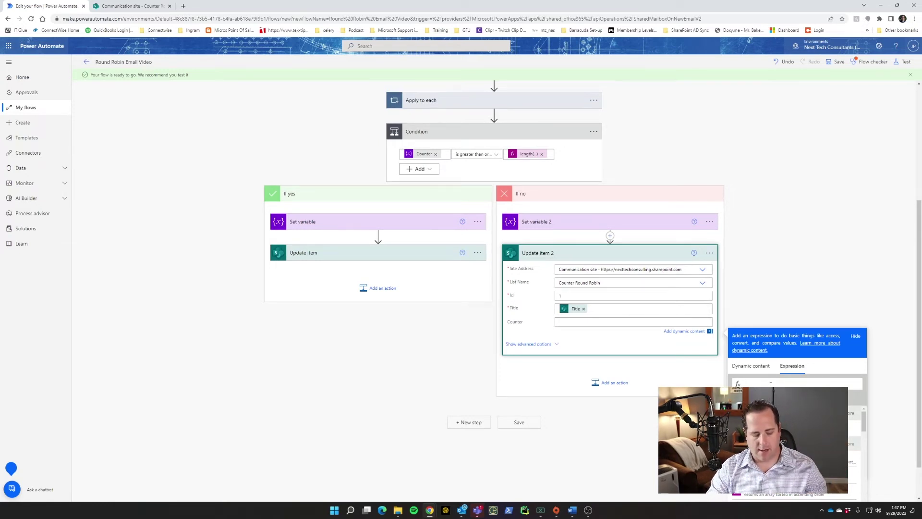
Set Counter to add(outputs('GetCounter')?['body/Counter'],1) and save the flow.
key("ctrl+v")
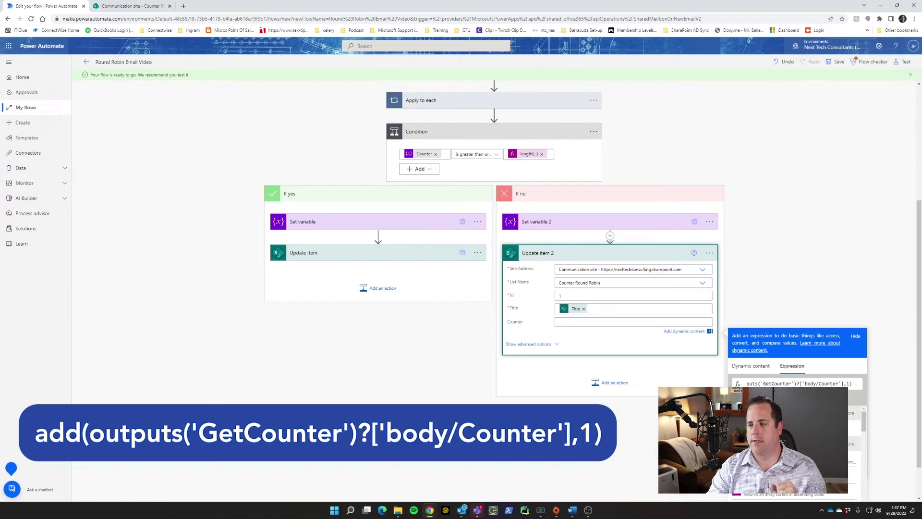
left_click_drag(801, 383, 844, 383)
left_click(808, 383)
left_click(848, 384)
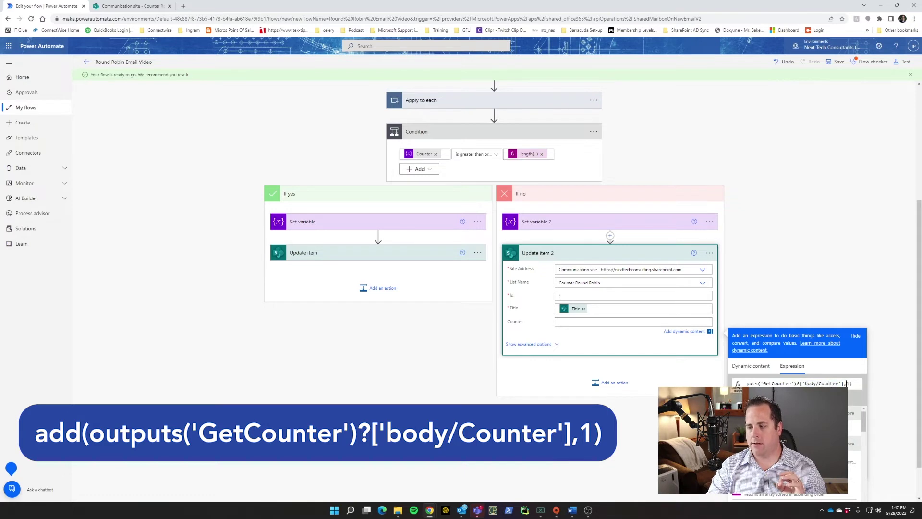
type(")")
key("Home")
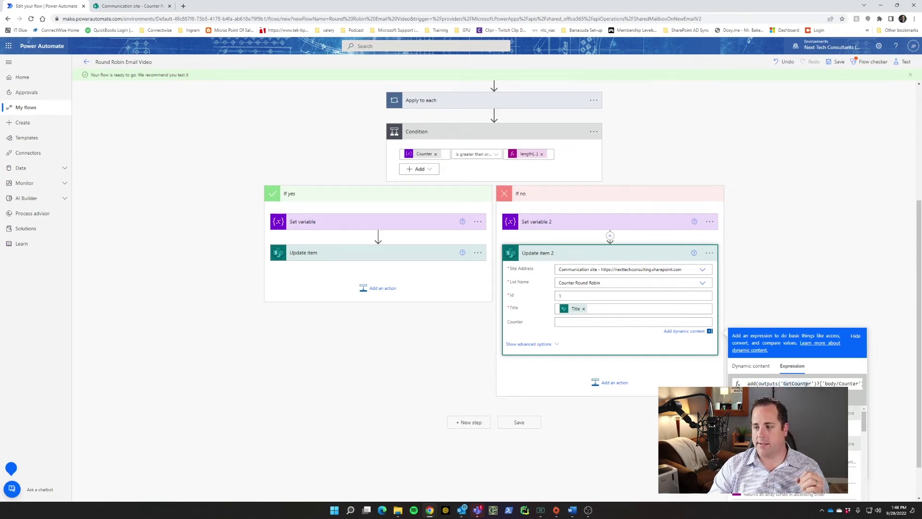
left_click_drag(824, 383, 863, 382)
left_click(828, 383)
left_click(849, 383)
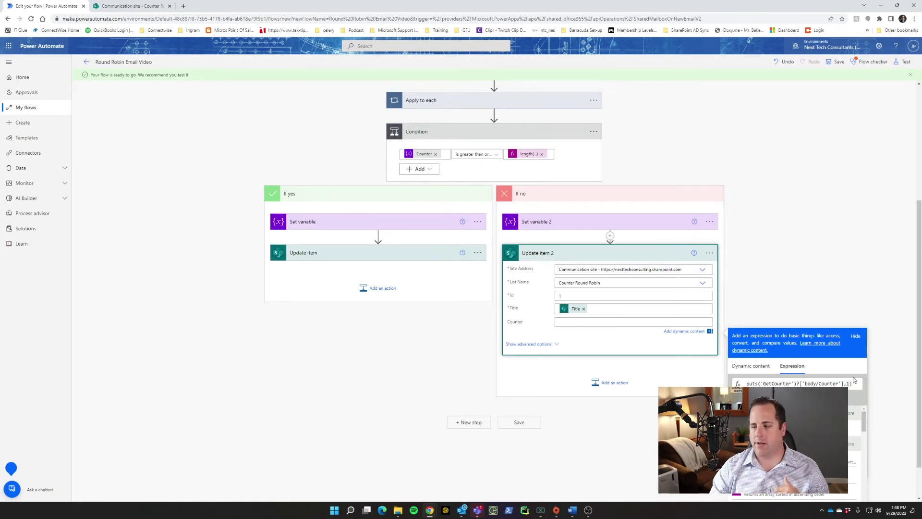
left_click(853, 398)
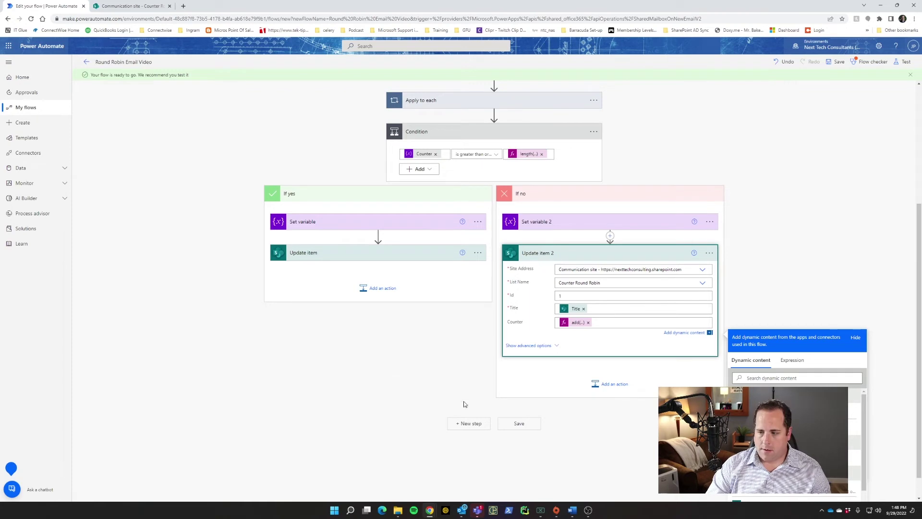
left_click(519, 423)
left_click(515, 488)
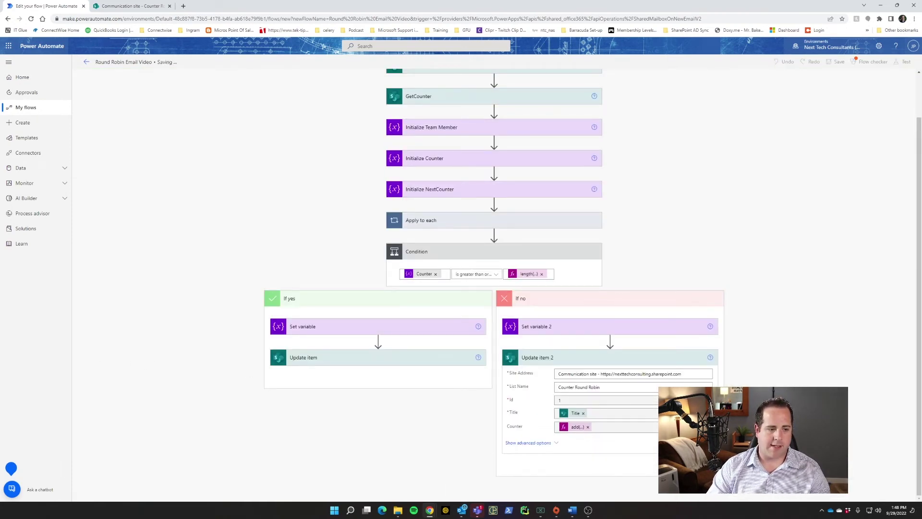
Add an Initialize variable step after the Condition named FinalEmail of type String.
left_click(461, 492)
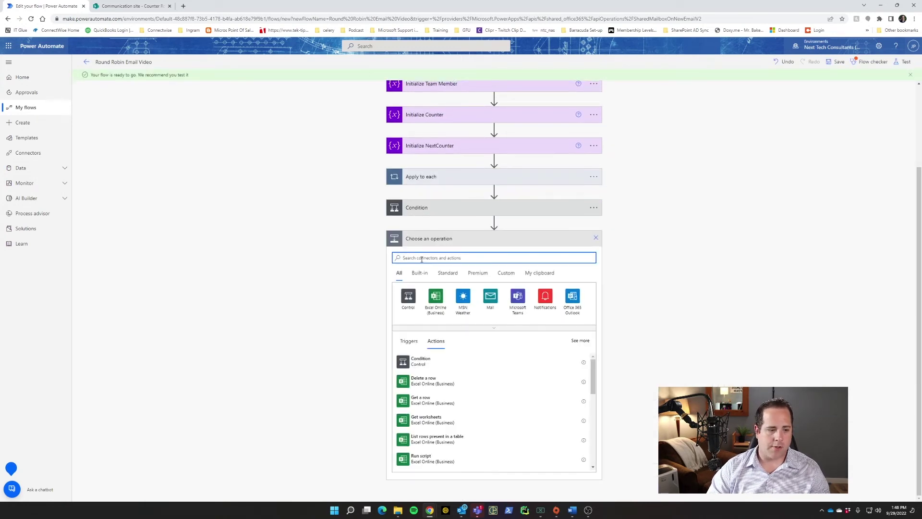
type("ini")
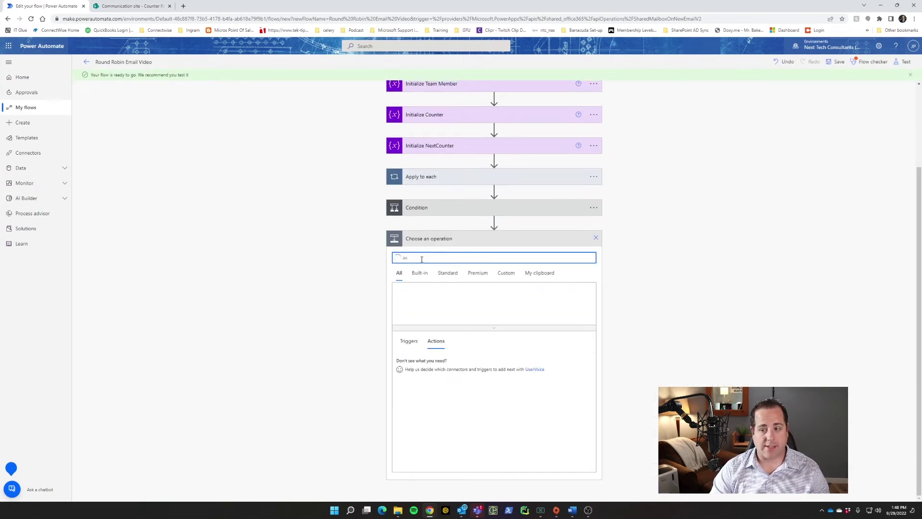
left_click(428, 437)
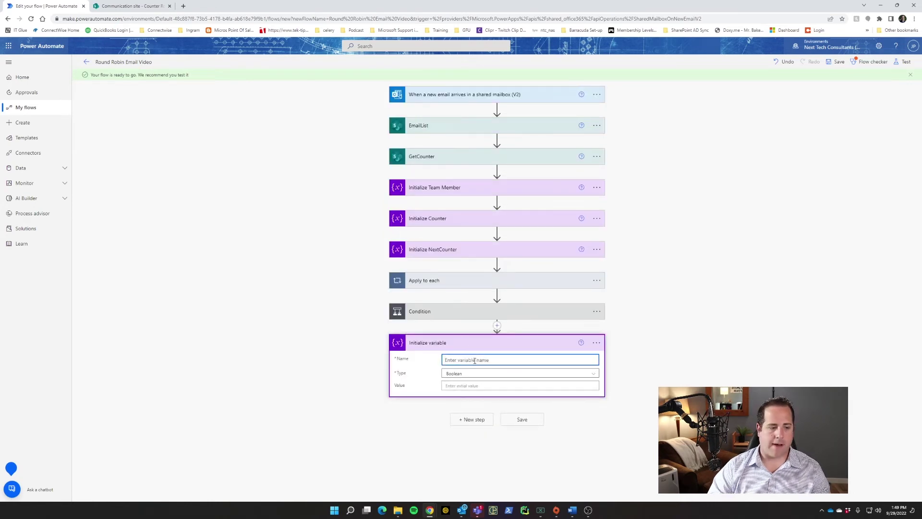
type("FinalEmail")
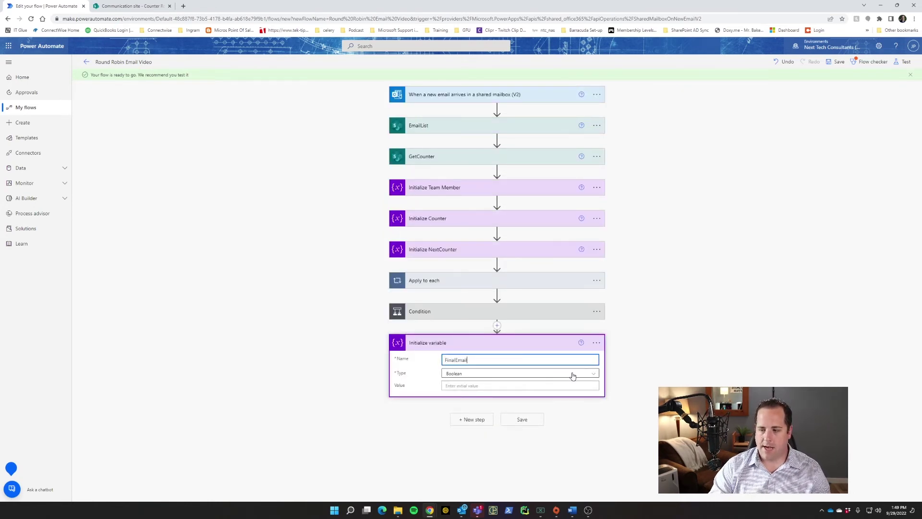
left_click(572, 374)
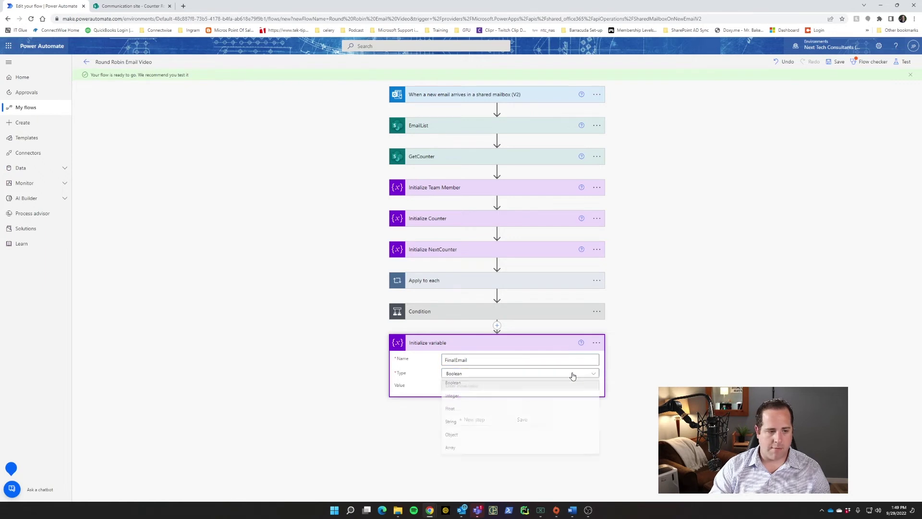
left_click(491, 424)
left_click(459, 385)
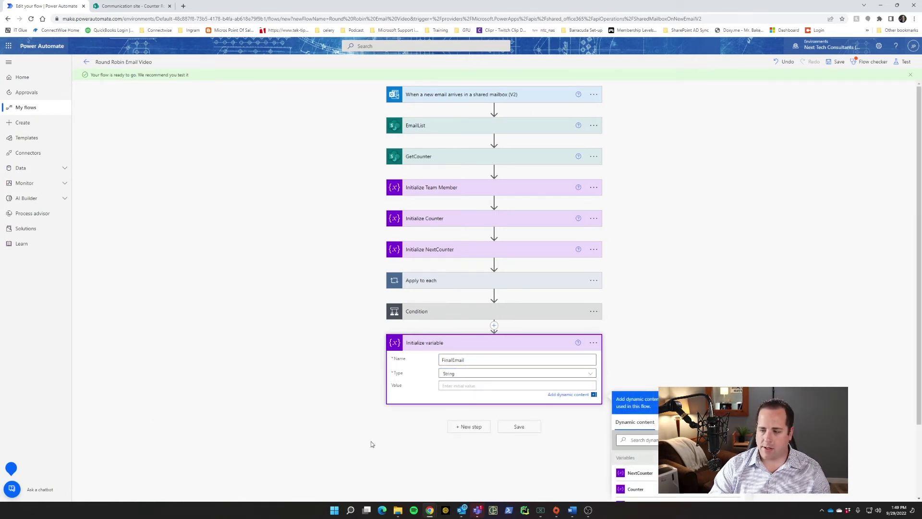
Set FinalEmail's value to the expression variables('TeamMembers')?[variables('NextCounter')].
left_click(672, 422)
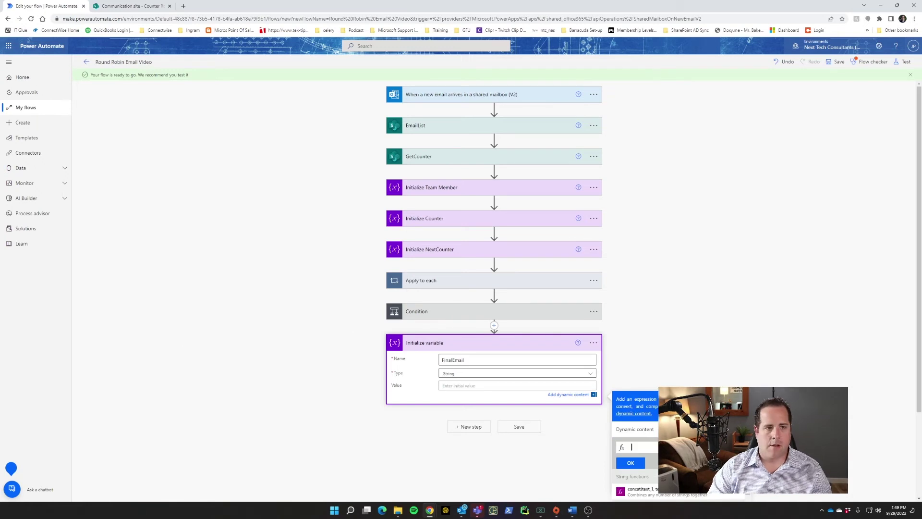
key("ctrl+v")
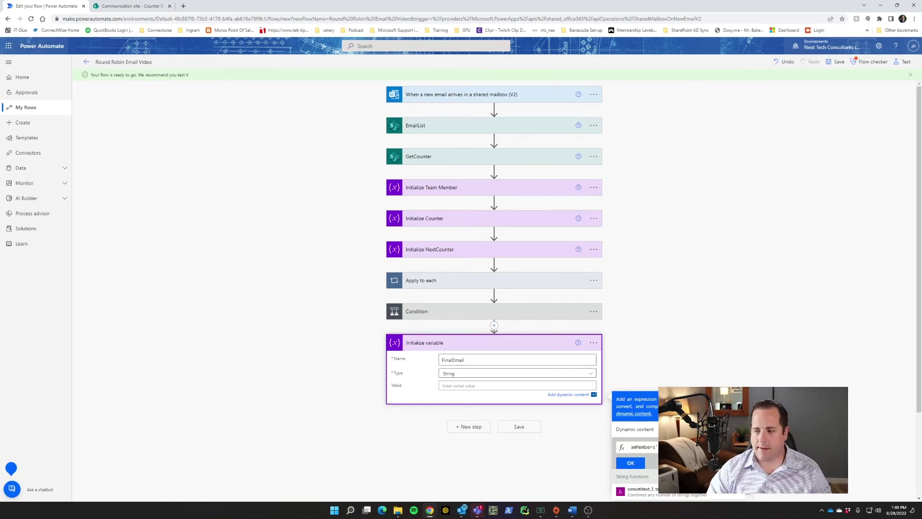
key("Home")
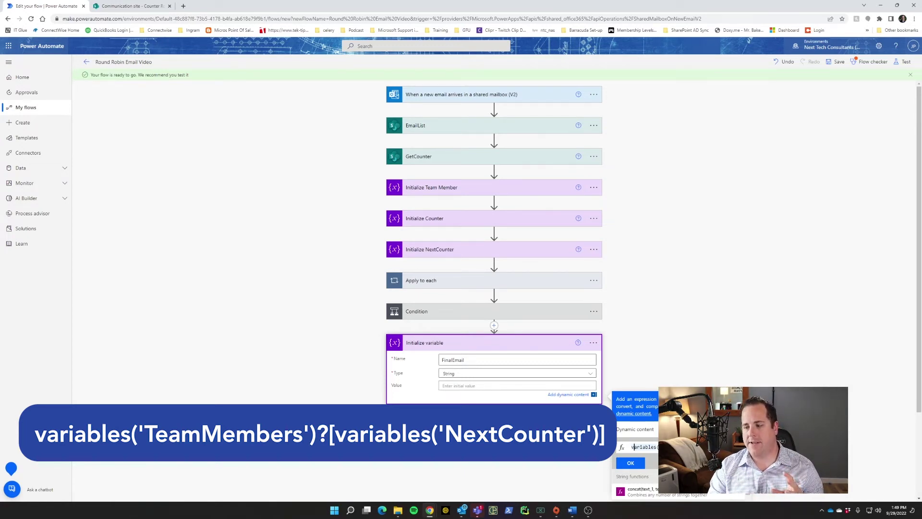
type("'TeamMembers'")
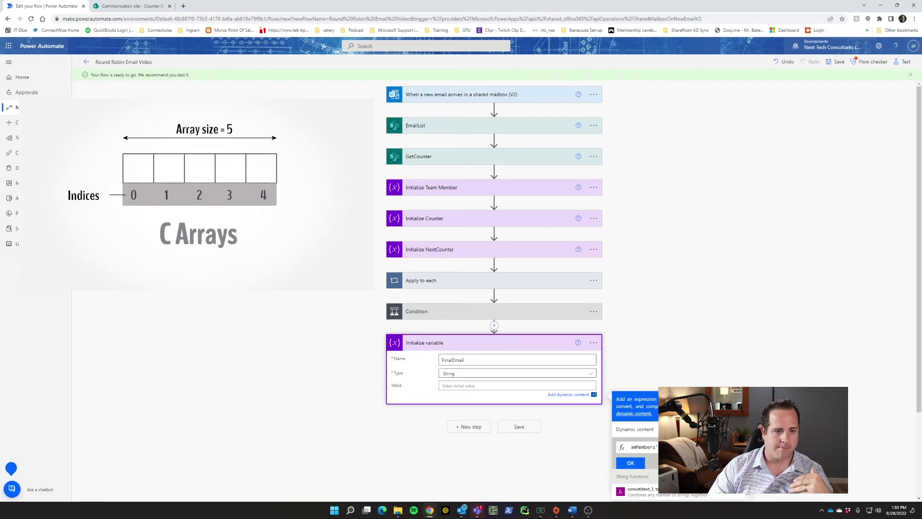
left_click(630, 462)
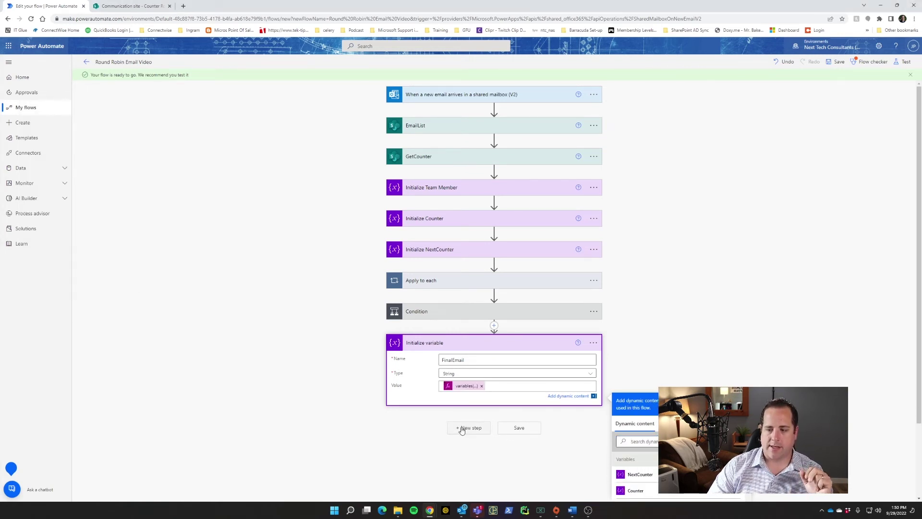
Add an Office 365 Outlook Forward an email (V2) action after the FinalEmail step.
left_click(462, 428)
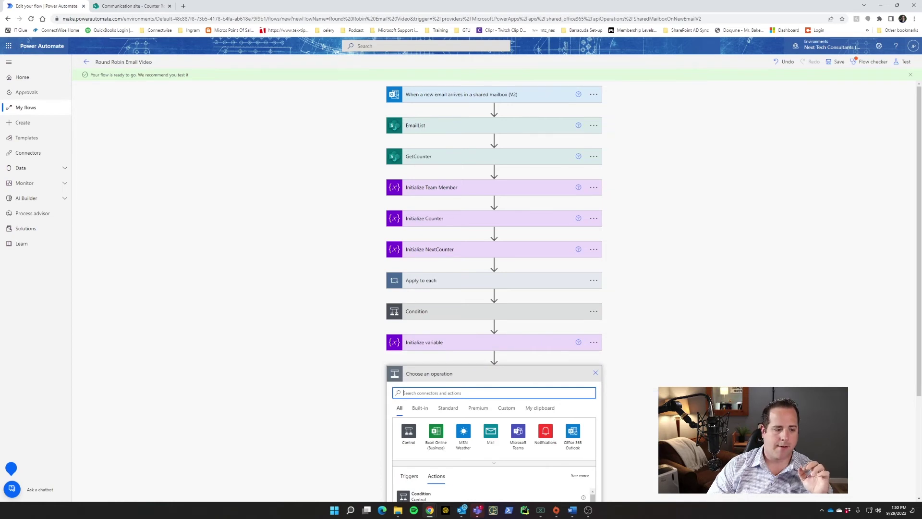
scroll(389, 401, "down", 2)
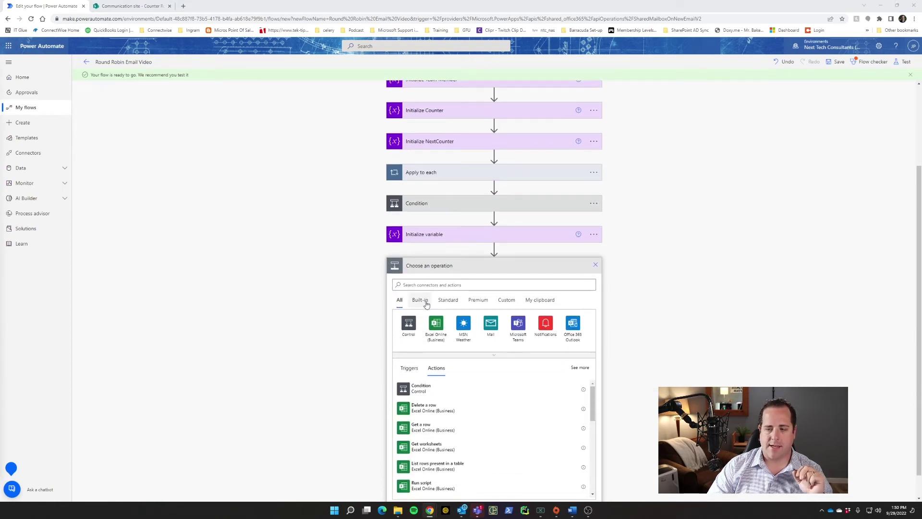
left_click(438, 285)
type("forw")
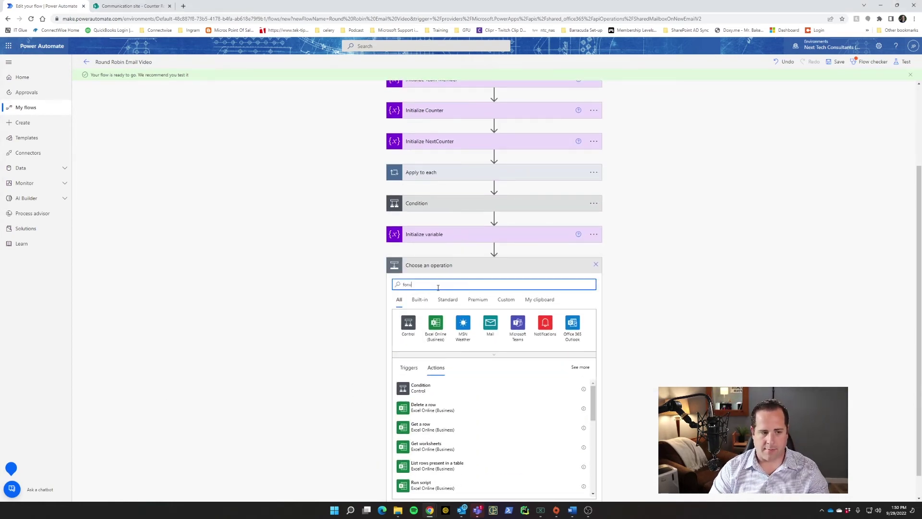
type("ard email")
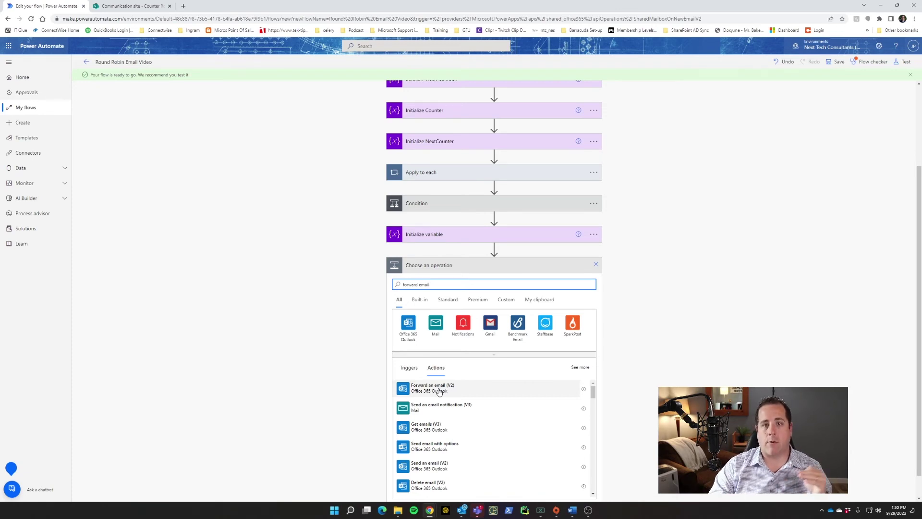
left_click(439, 390)
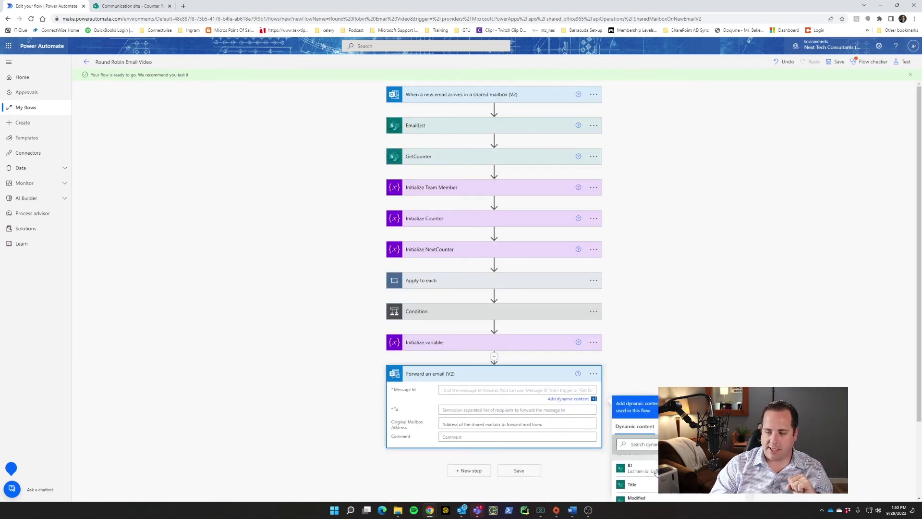
Fill Message Id from the incoming email and set To to the FinalEmail variable.
scroll(640, 431, "down", 5)
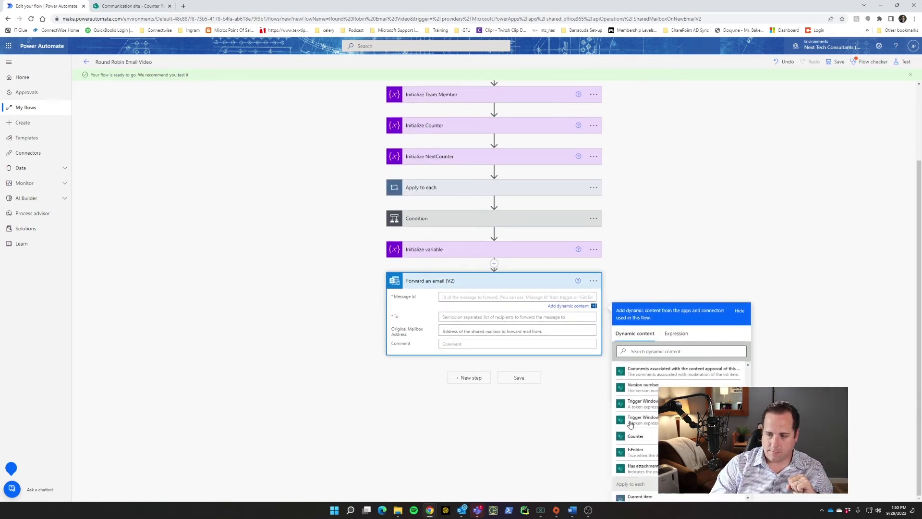
scroll(631, 425, "down", 10)
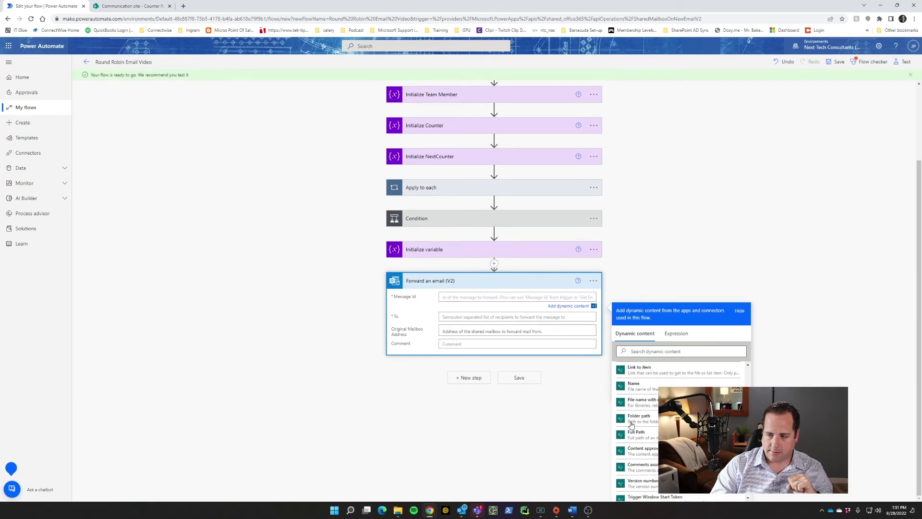
scroll(644, 425, "down", 3)
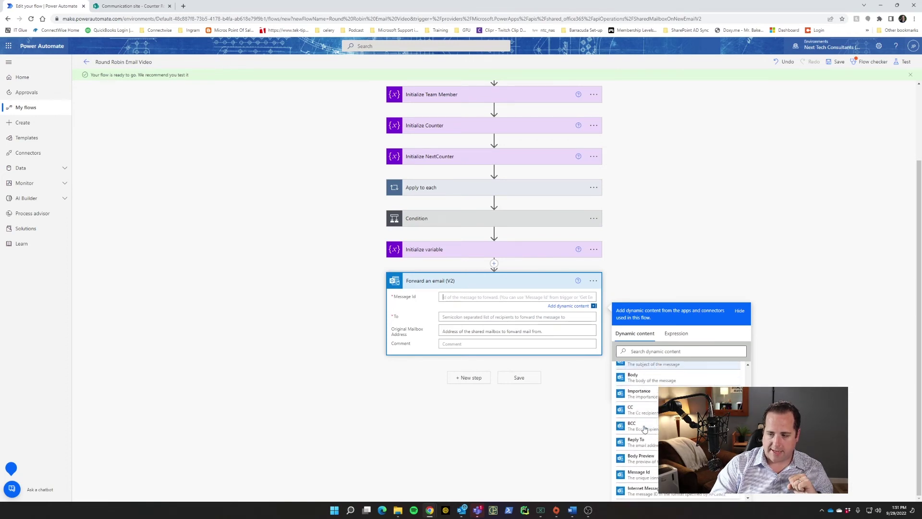
scroll(645, 429, "down", 1)
left_click(644, 439)
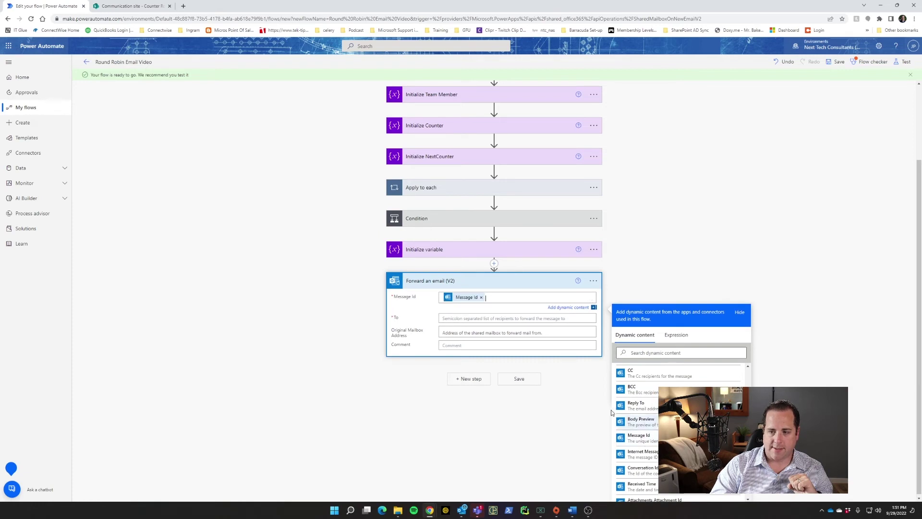
left_click(489, 319)
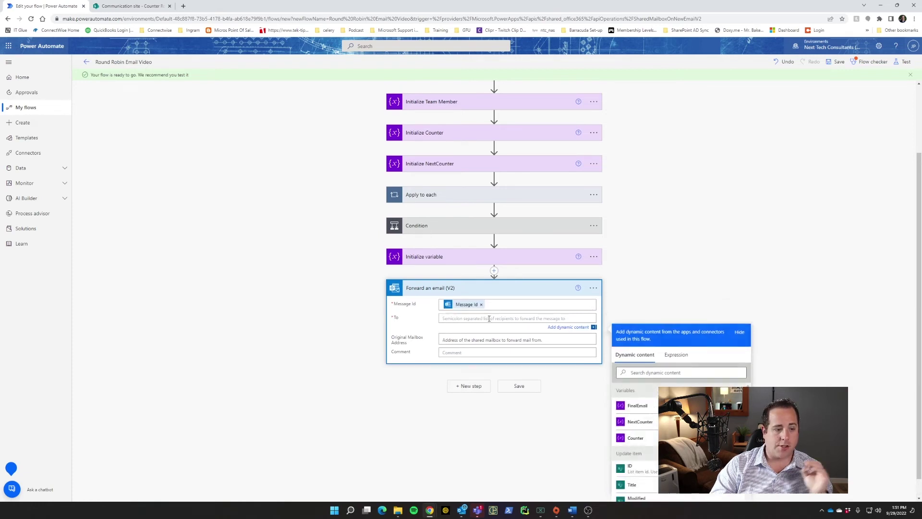
left_click(638, 406)
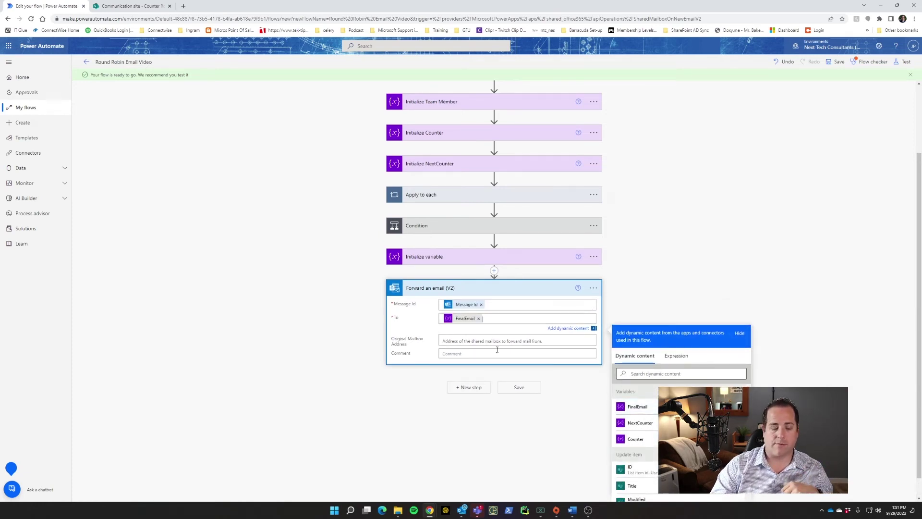
Set the Original Mailbox Address to the support shared mailbox.
left_click(493, 341)
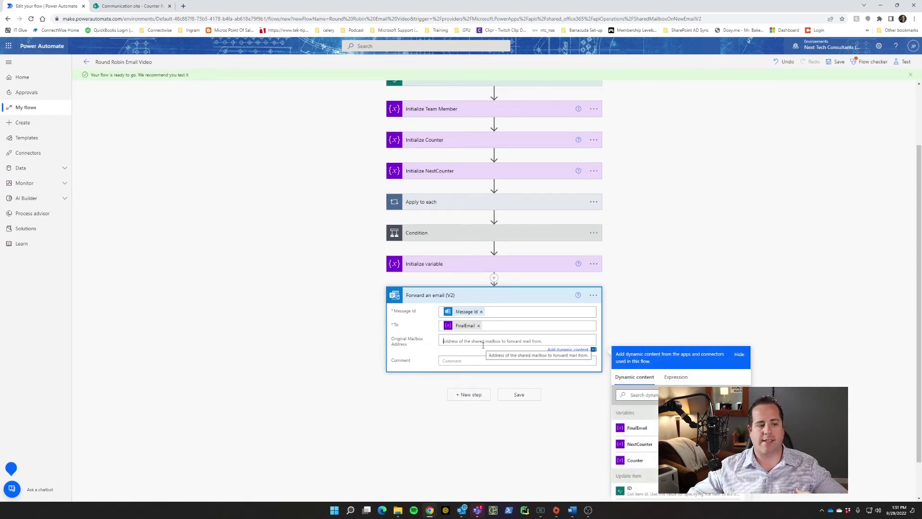
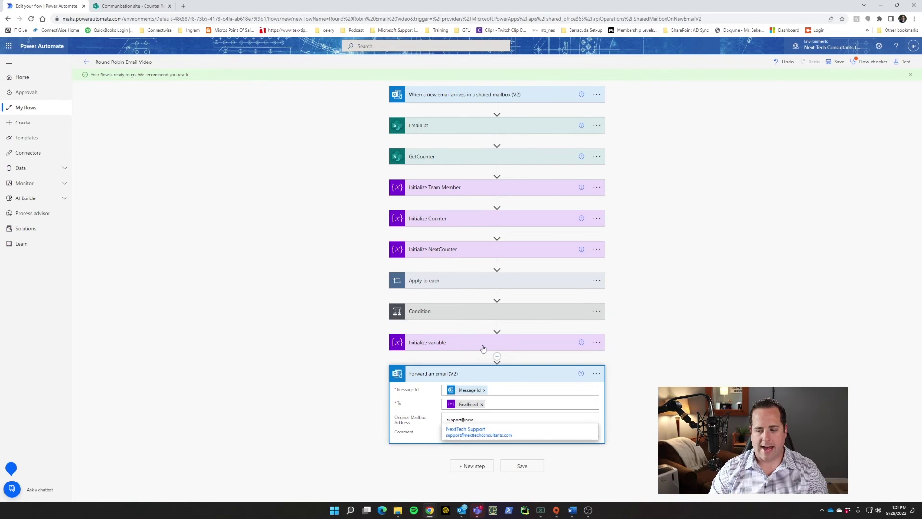
left_click(469, 434)
left_click(272, 449)
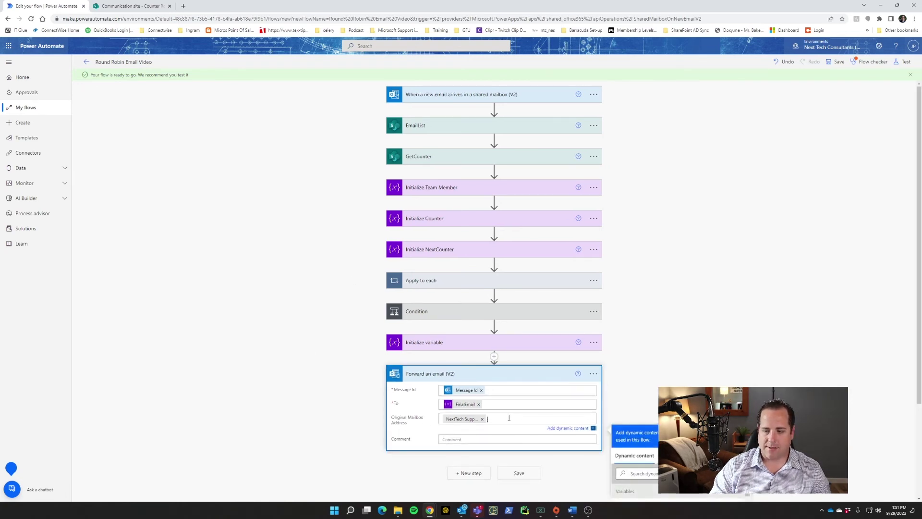
left_click(465, 94)
scroll(494, 288, "down", 1)
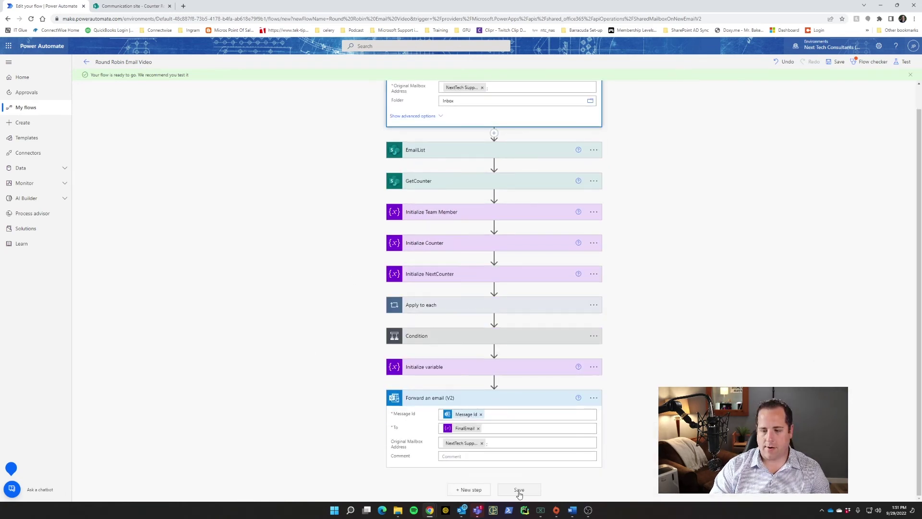
Save the flow and review the run's trigger, EmailList and GetCounter step details.
left_click(520, 491)
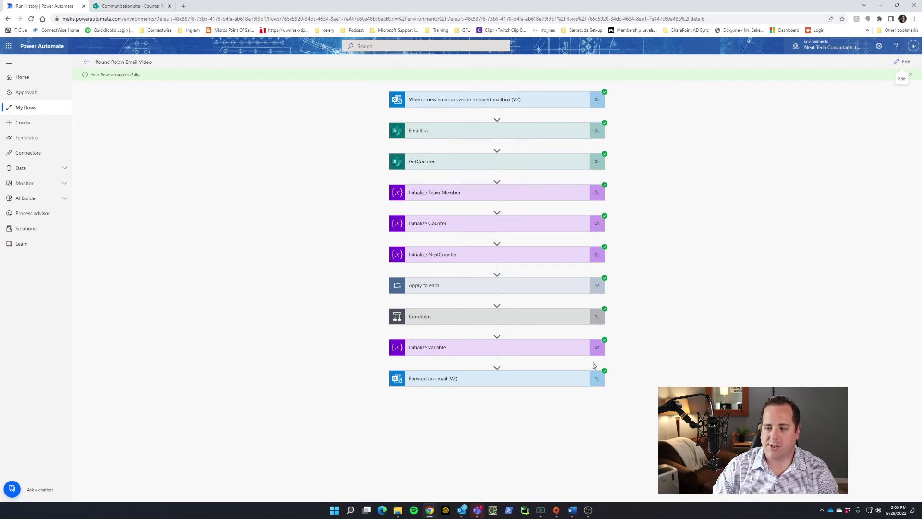
left_click(475, 107)
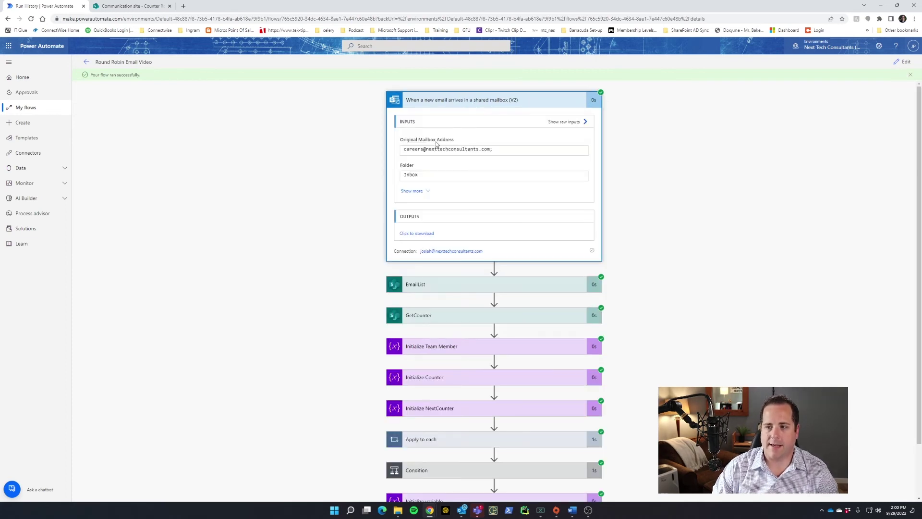
scroll(439, 174, "down", 1)
left_click(439, 223)
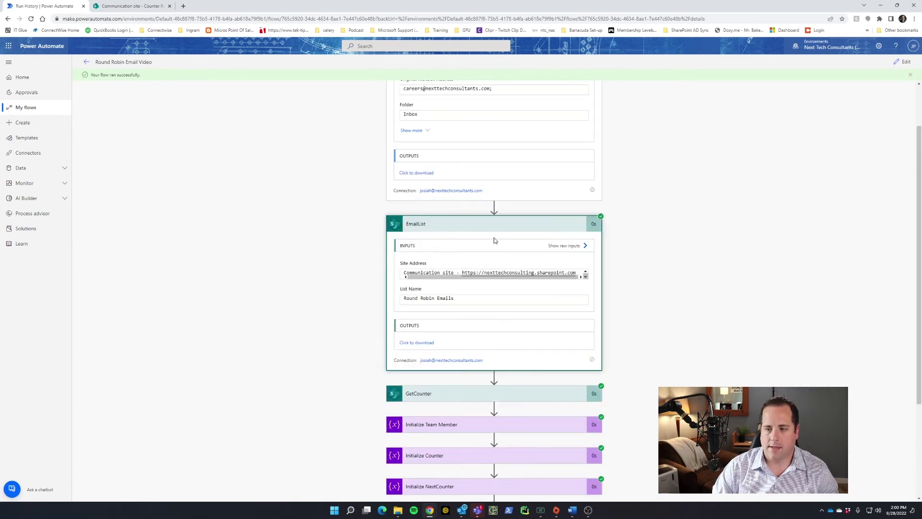
scroll(527, 237, "down", 2)
left_click(442, 287)
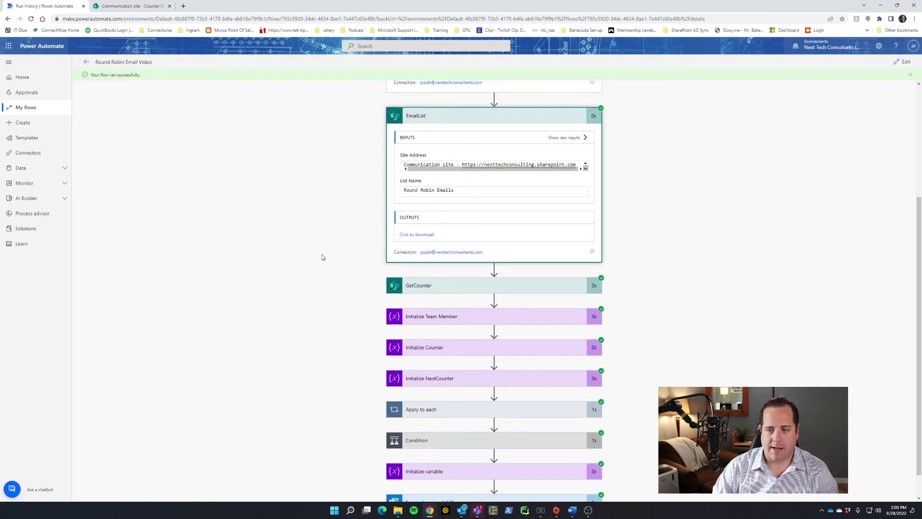
scroll(474, 290, "down", 3)
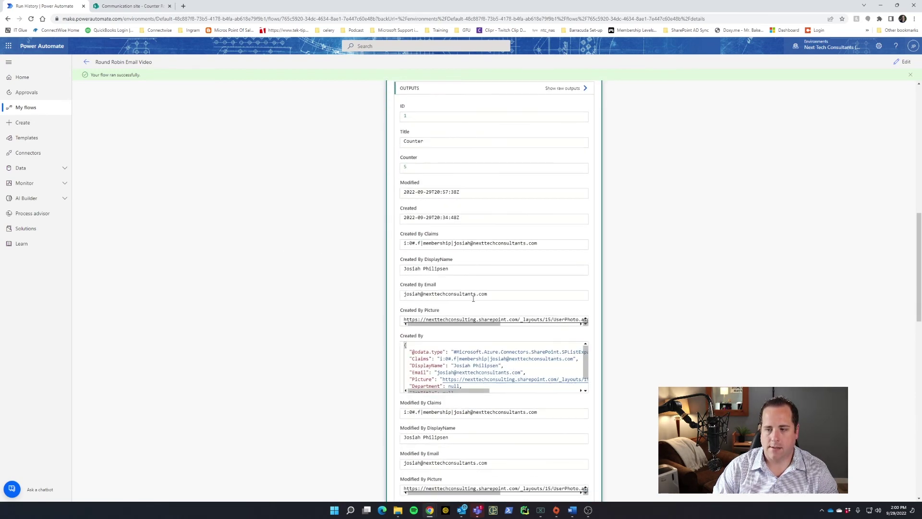
scroll(290, 279, "down", 10)
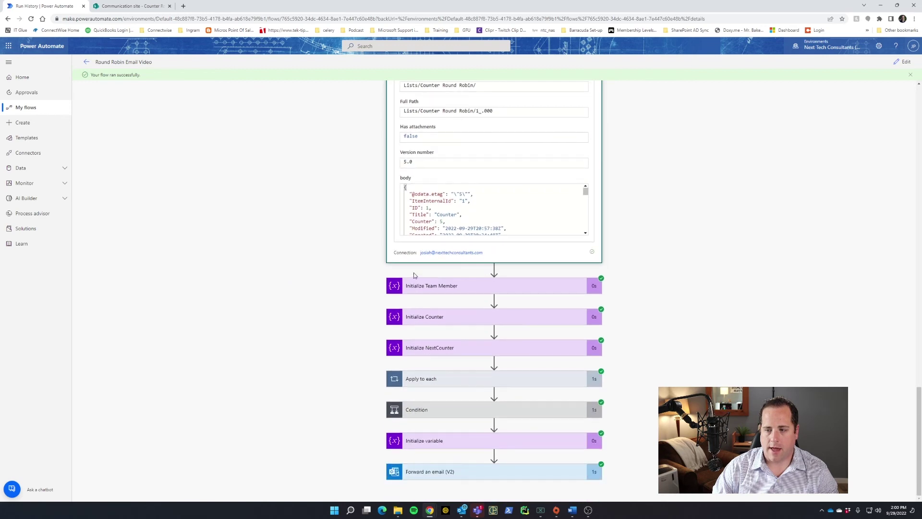
Review the Initialize Team Member, Counter (value 5) and NextCounter inputs.
left_click(418, 292)
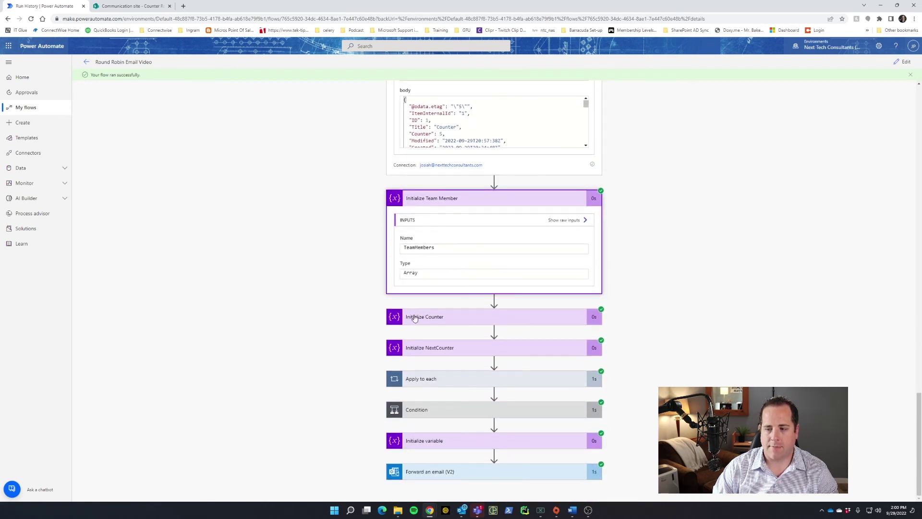
left_click(415, 317)
scroll(311, 300, "down", 2)
left_click(406, 304)
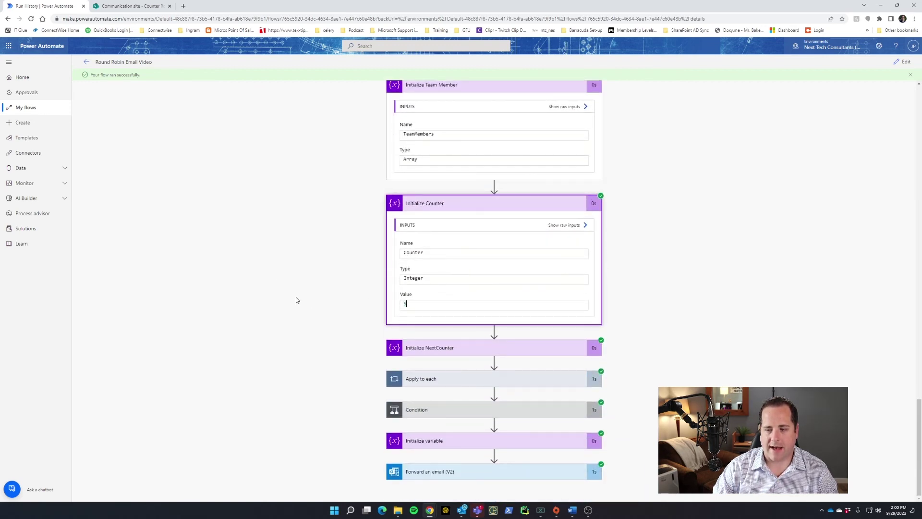
left_click(409, 345)
scroll(294, 290, "down", 2)
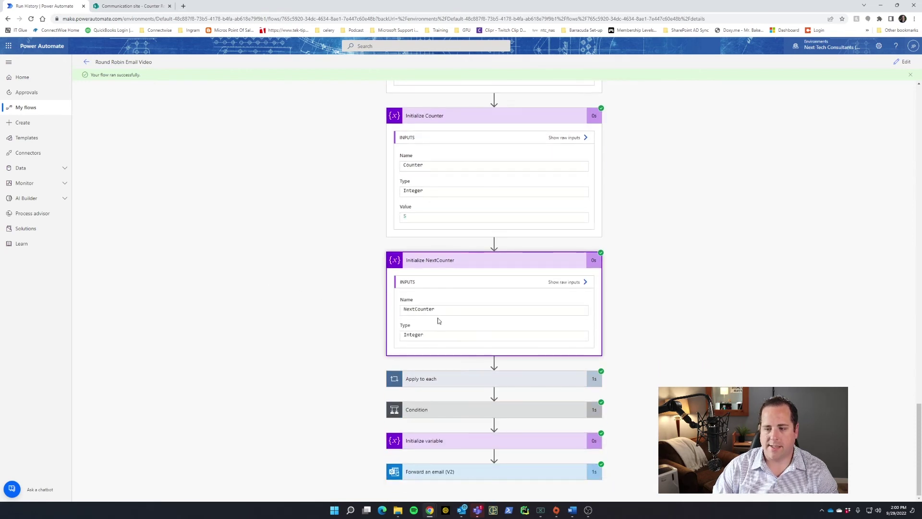
Check the Apply to each iterations, Condition result, FinalEmail value and forwarded email inputs.
left_click(441, 374)
scroll(281, 313, "down", 1)
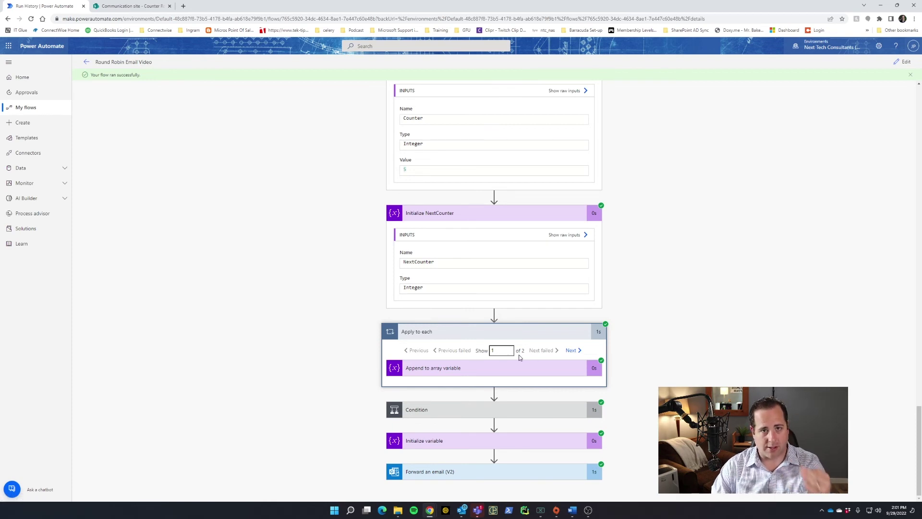
left_click(443, 410)
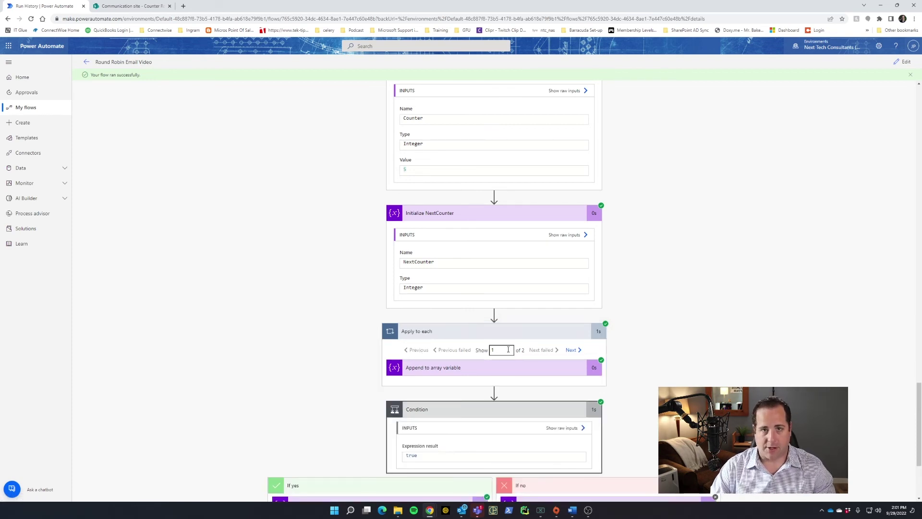
scroll(441, 382, "down", 3)
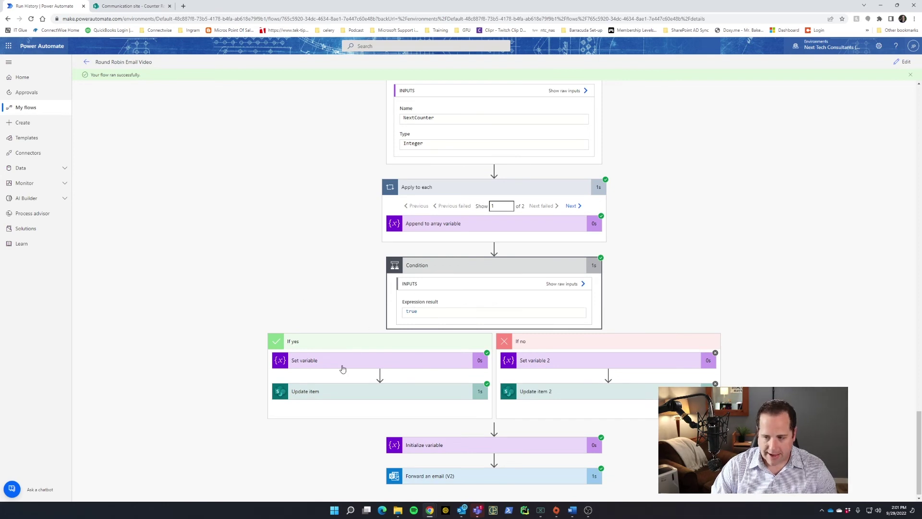
left_click(466, 440)
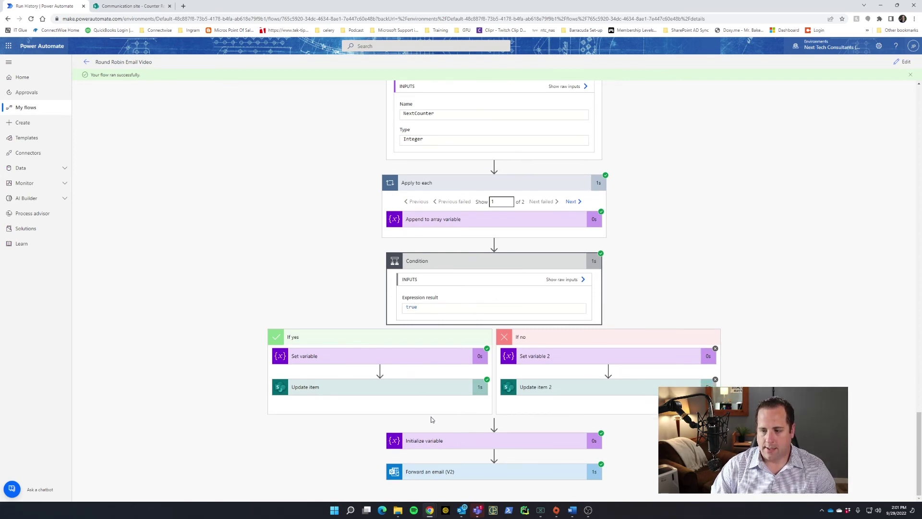
scroll(276, 429, "down", 2)
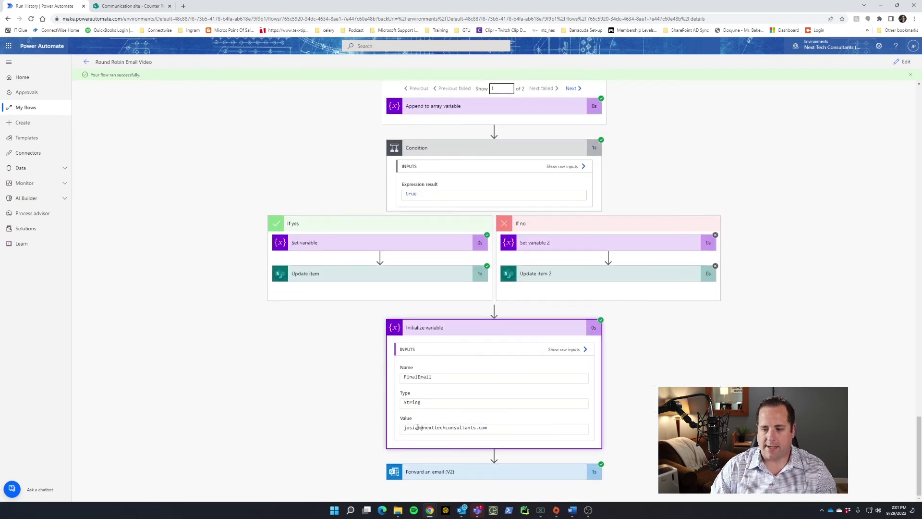
left_click(425, 471)
scroll(273, 422, "down", 3)
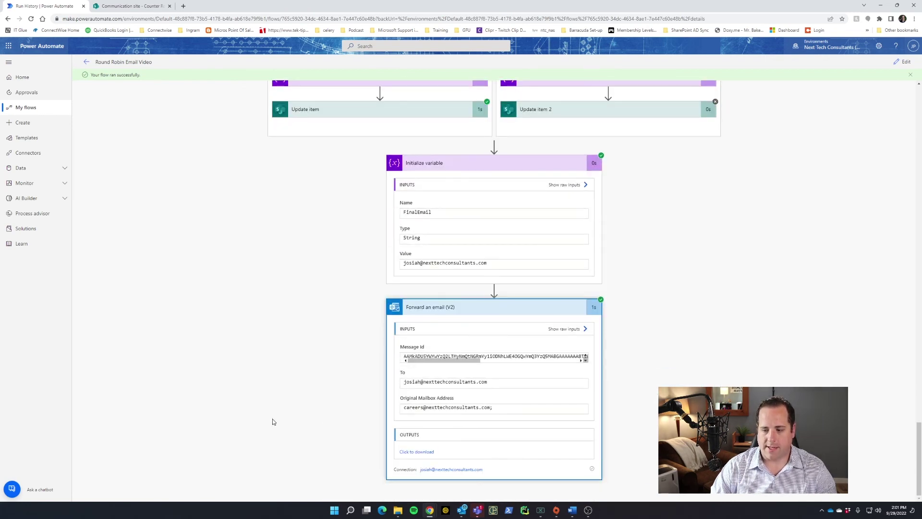
left_click(905, 62)
Rerun the test with the recent trigger and check FinalEmail holds a different member's address.
left_click(906, 62)
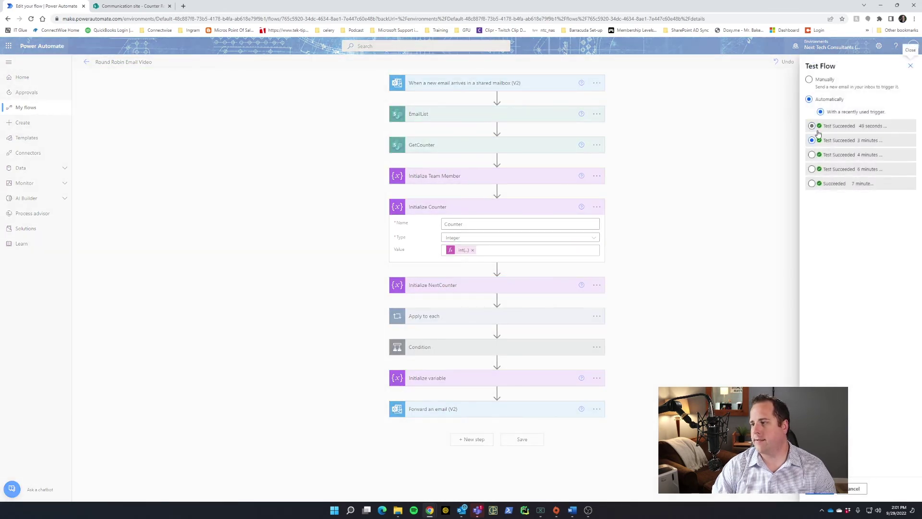
left_click(823, 491)
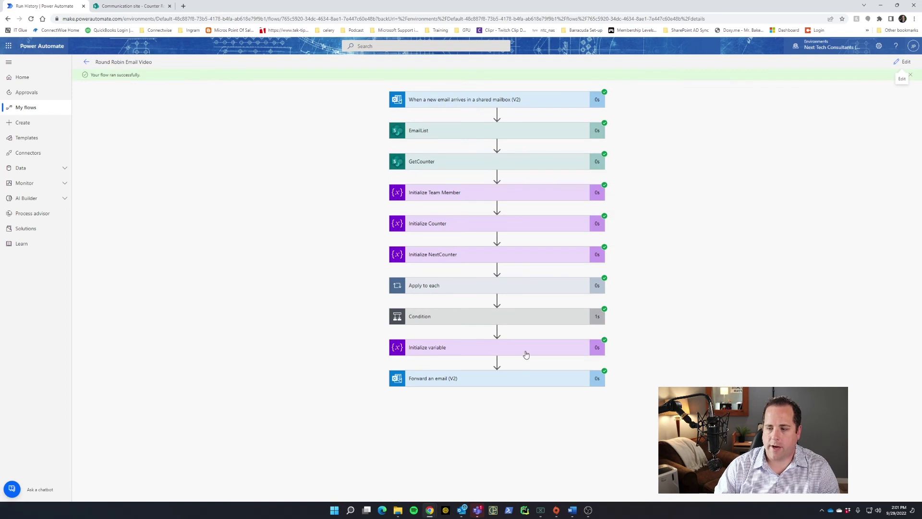
left_click(526, 355)
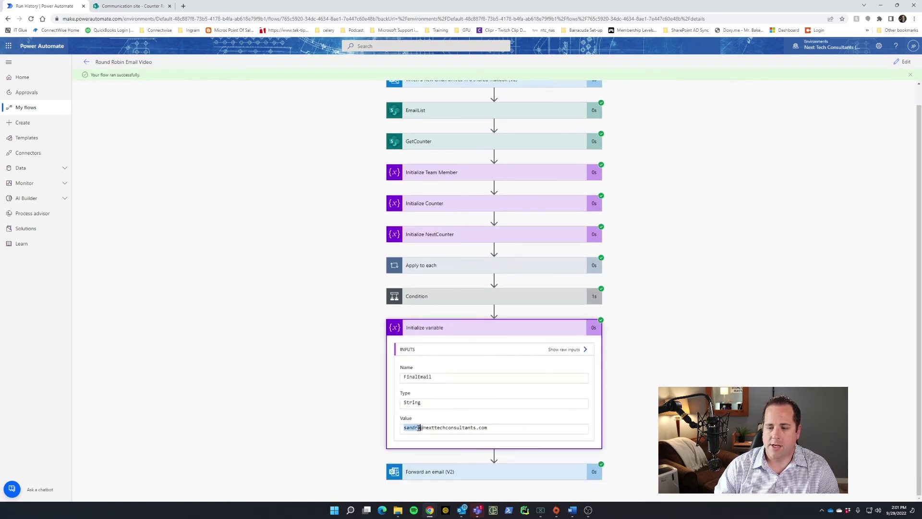
triple_click(418, 428)
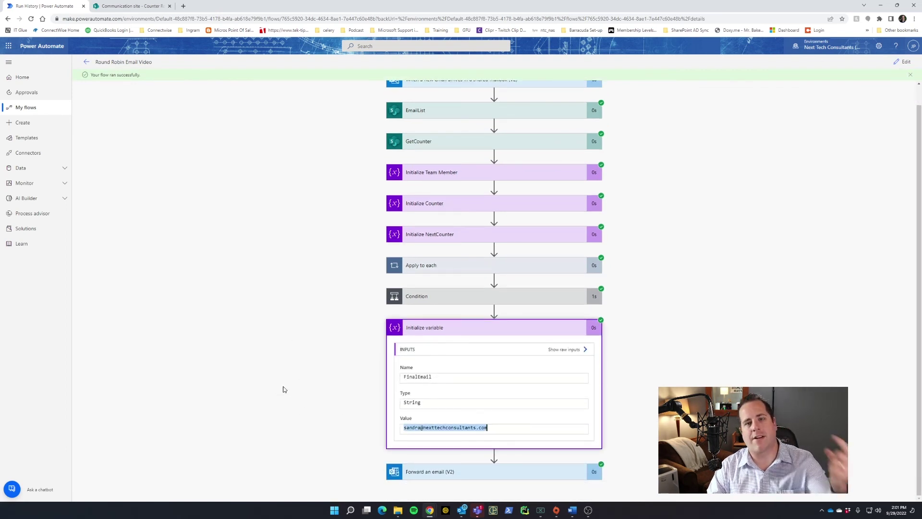